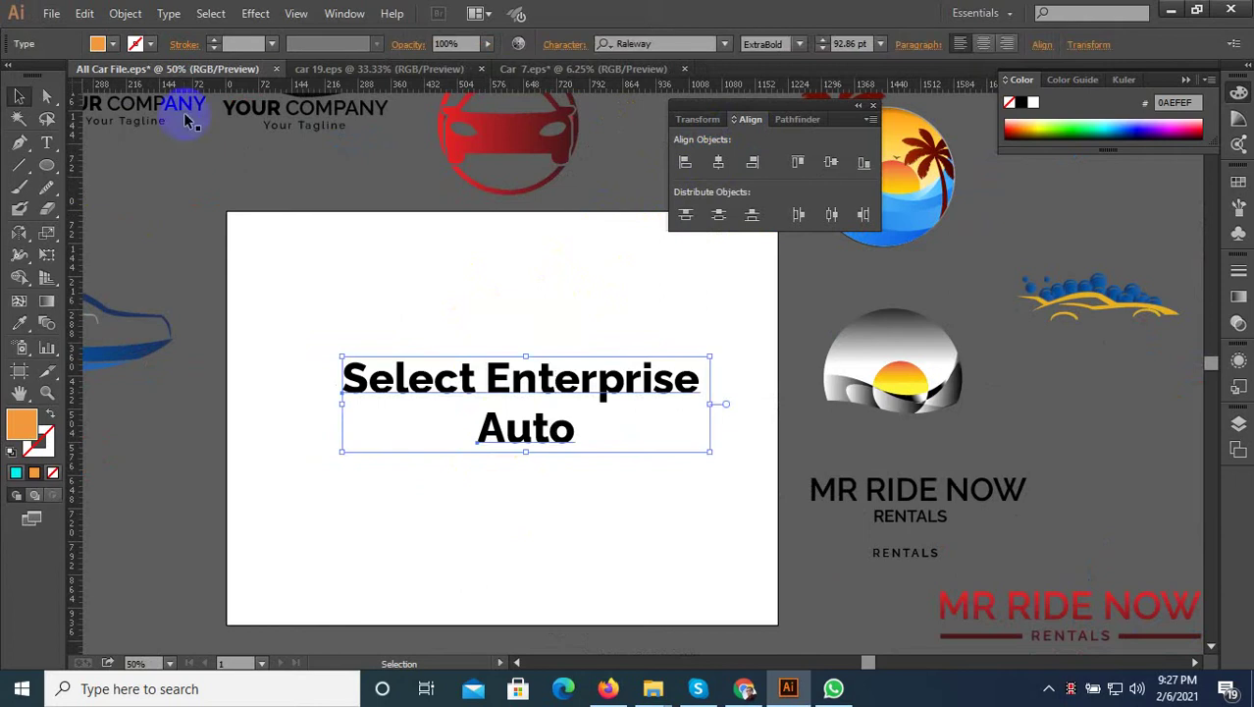
Step: Show the full Character options and apply All Caps to the two-line Select Enterprise Auto text
{"action": "key", "text": "ctrl+t"}
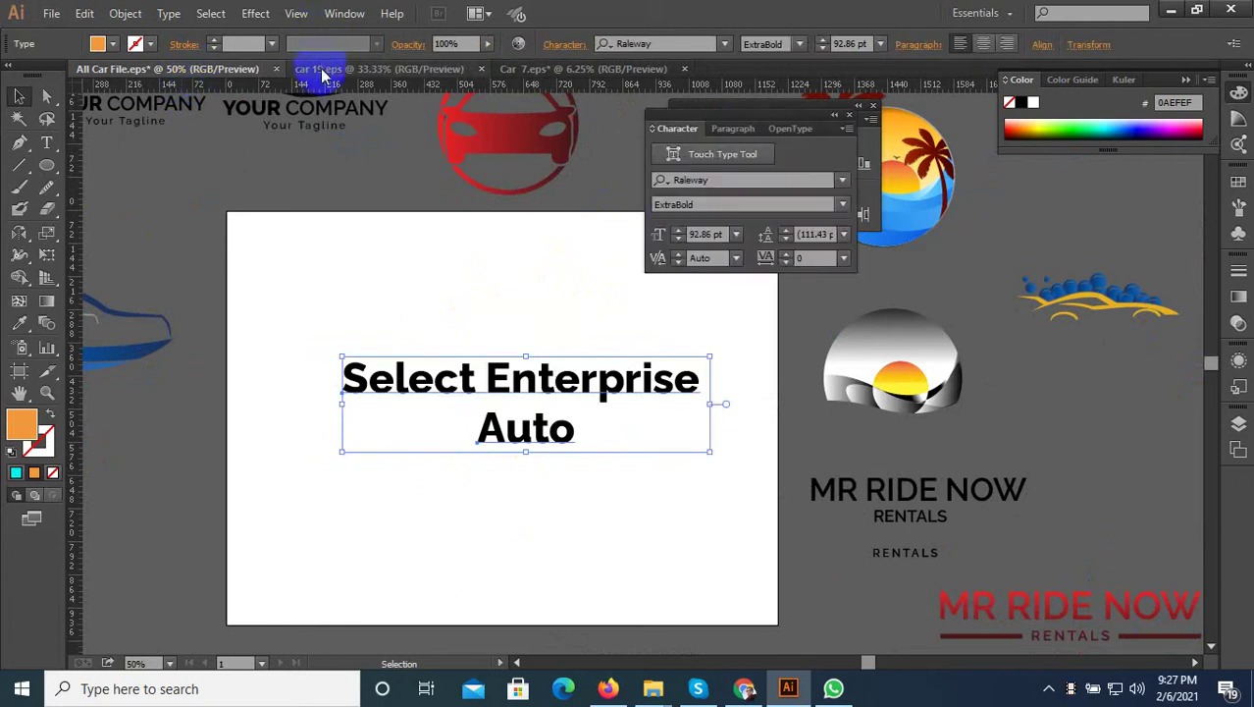
{"action": "left_click", "coordinate": [846, 128]}
{"action": "left_click", "coordinate": [888, 130]}
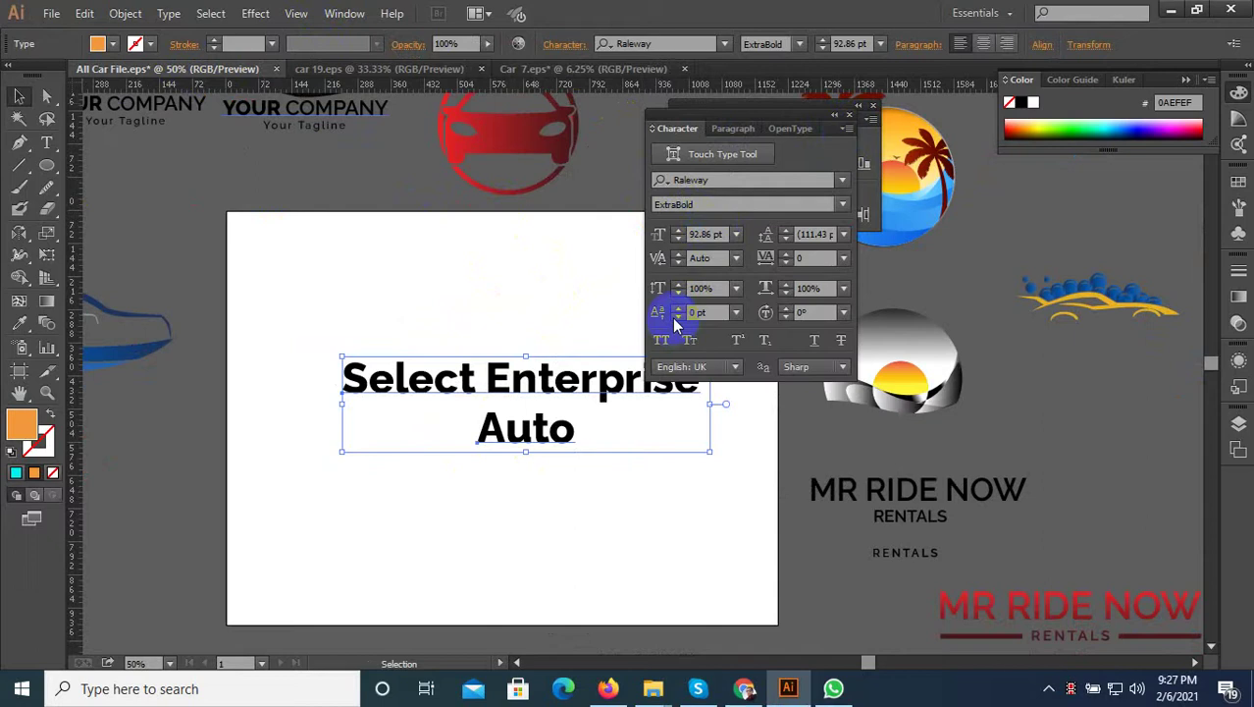
{"action": "left_click", "coordinate": [662, 341]}
{"action": "left_click", "coordinate": [579, 520]}
{"action": "left_click", "coordinate": [520, 365]}
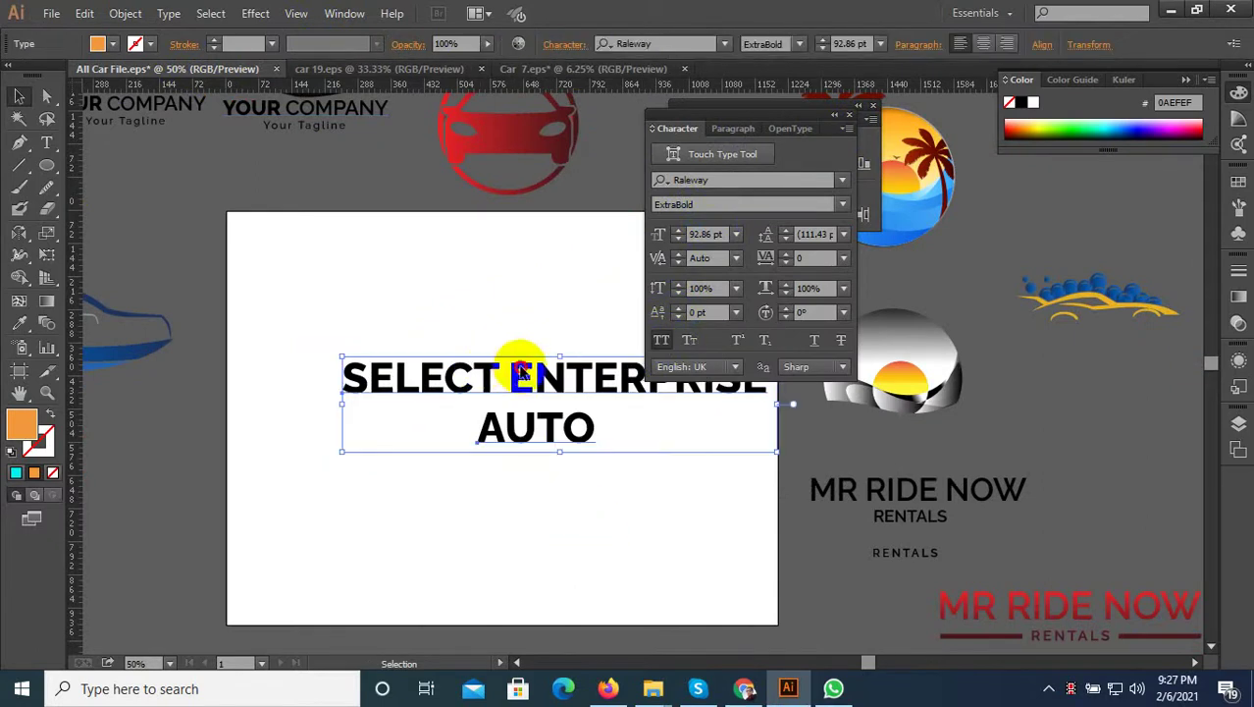
Step: Scale the uppercase two-line text down proportionally to about 63 pt and place it within the artboard
{"action": "left_click_drag", "start_coordinate": [528, 368], "coordinate": [444, 435]}
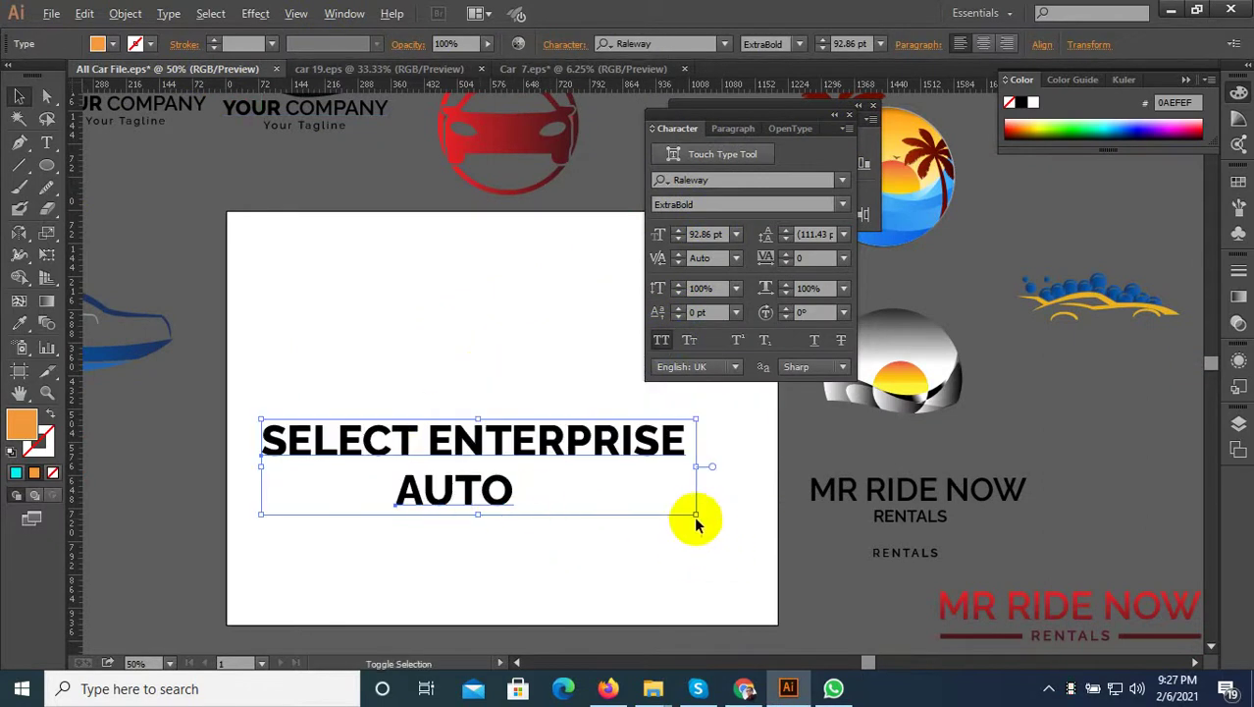
{"action": "left_click_drag", "start_coordinate": [696, 515], "coordinate": [626, 501]}
{"action": "left_click", "coordinate": [574, 549]}
{"action": "scroll", "coordinate": [576, 521], "scroll_direction": "down", "scroll_amount": 3}
{"action": "left_click_drag", "start_coordinate": [480, 330], "coordinate": [502, 331]}
{"action": "left_click", "coordinate": [502, 429]}
{"action": "scroll", "coordinate": [519, 462], "scroll_direction": "down", "scroll_amount": 1}
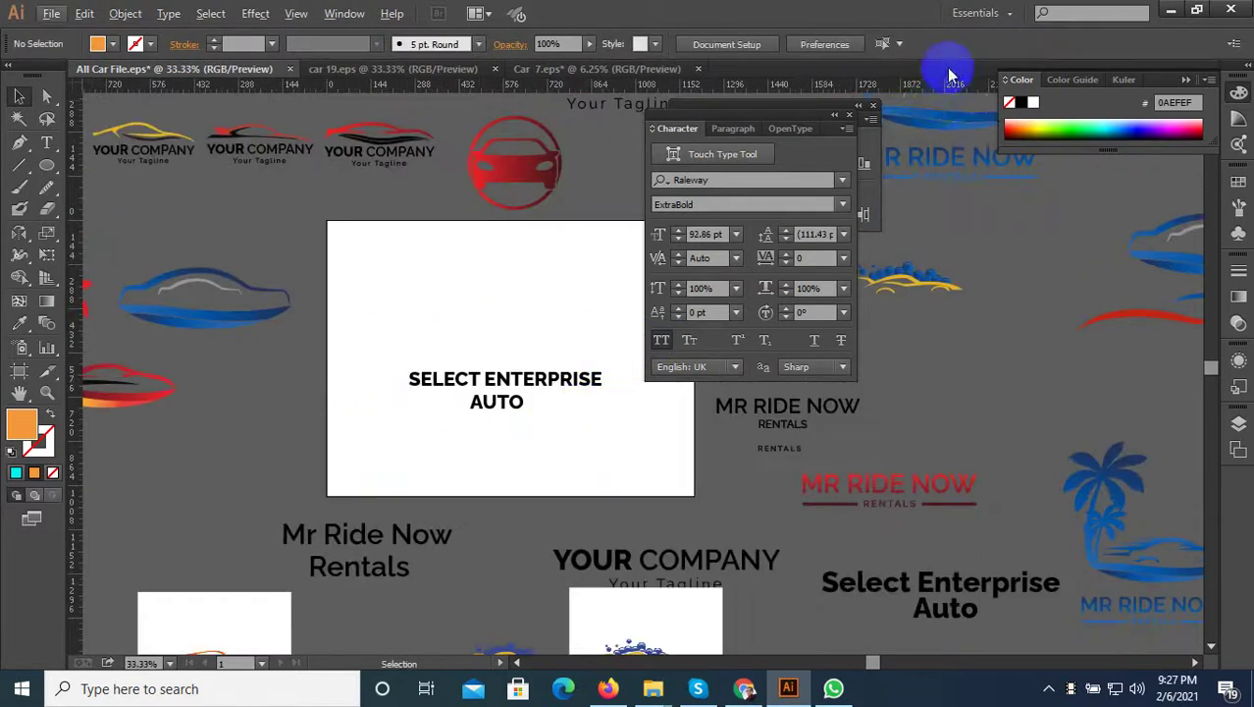
Step: Reset the Essentials workspace to its default layout
{"action": "left_click", "coordinate": [977, 13]}
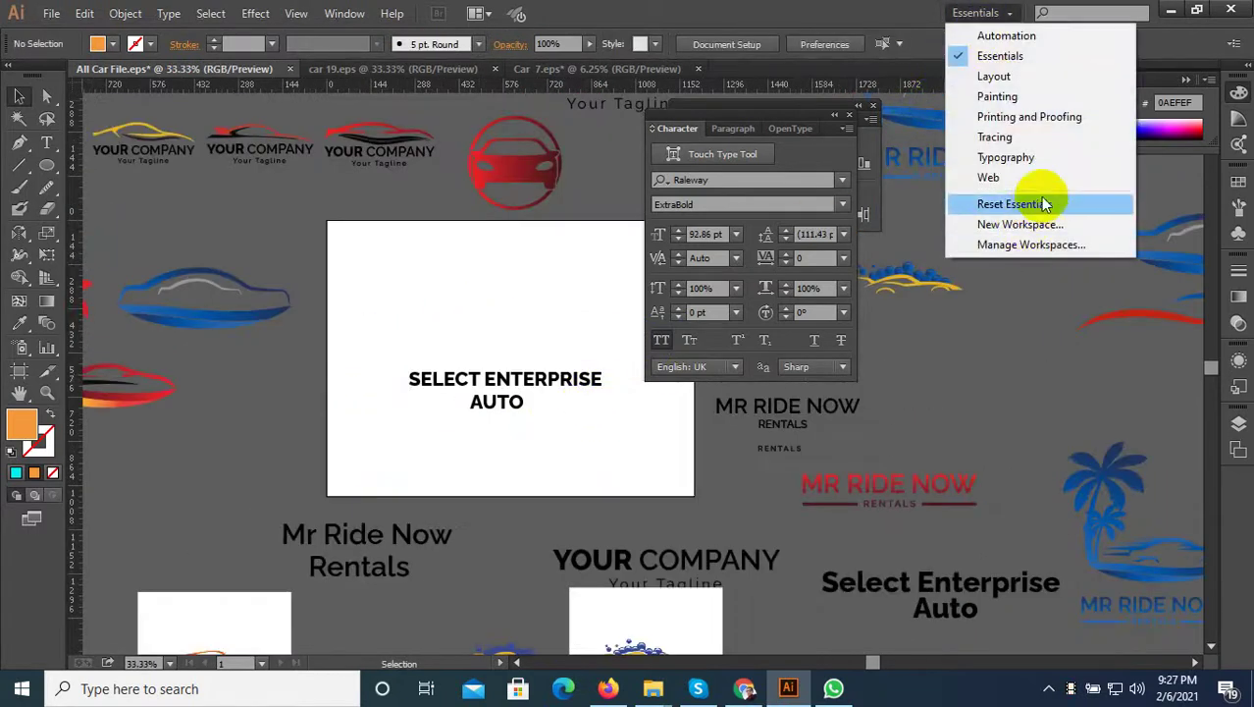
{"action": "left_click", "coordinate": [1014, 204]}
Step: Nudge the uppercase text block upward and shrink the SELECT ENTERPRISE line proportionally about its centre
{"action": "scroll", "coordinate": [476, 457], "scroll_direction": "up", "scroll_amount": 2}
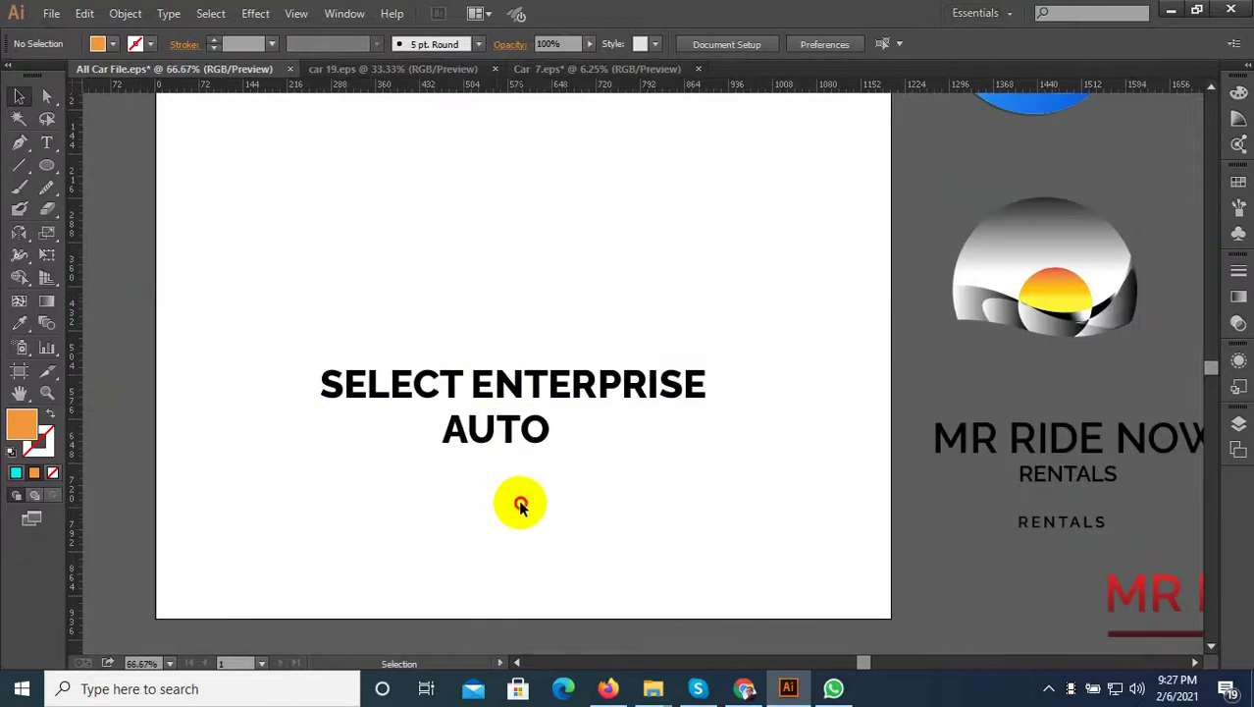
{"action": "left_click", "coordinate": [496, 392]}
{"action": "left_click_drag", "start_coordinate": [496, 392], "coordinate": [507, 370]}
{"action": "left_click", "coordinate": [571, 484]}
{"action": "left_click", "coordinate": [494, 417]}
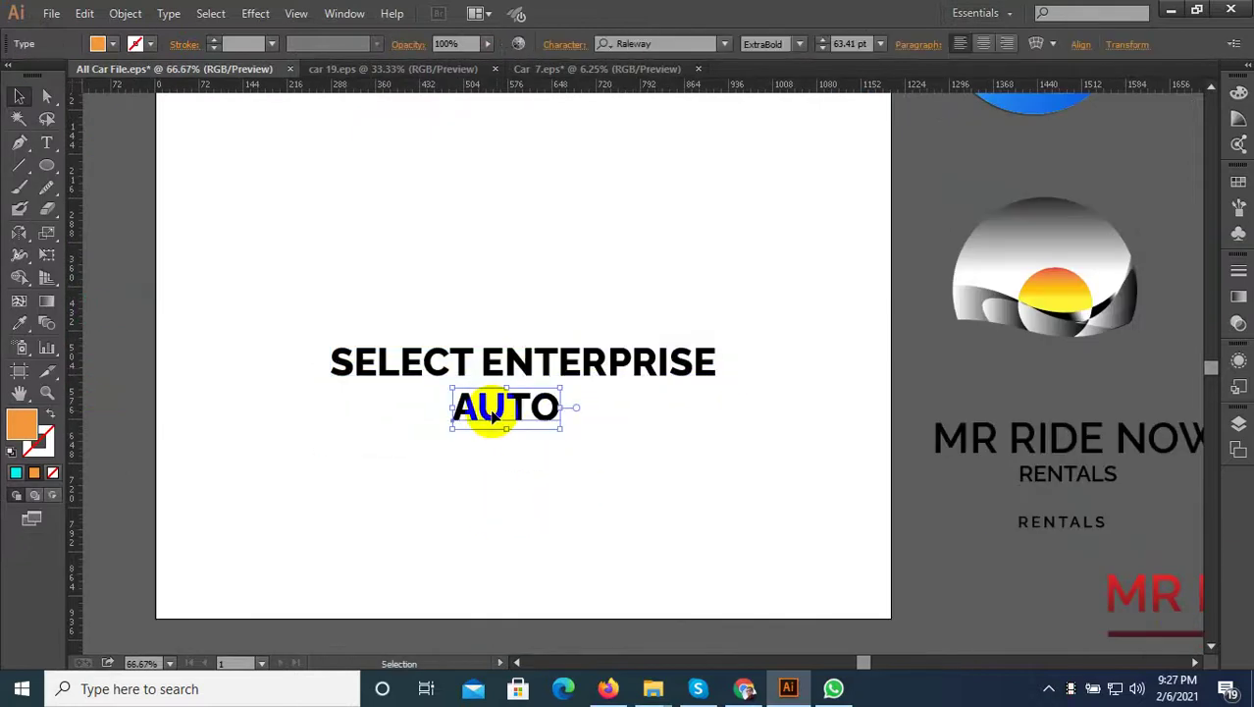
{"action": "left_click_drag", "start_coordinate": [725, 385], "coordinate": [667, 386]}
{"action": "left_click", "coordinate": [591, 450]}
Step: Enlarge the AUTO line to about 90 pt and centre it directly beneath SELECT ENTERPRISE
{"action": "left_click", "coordinate": [519, 422]}
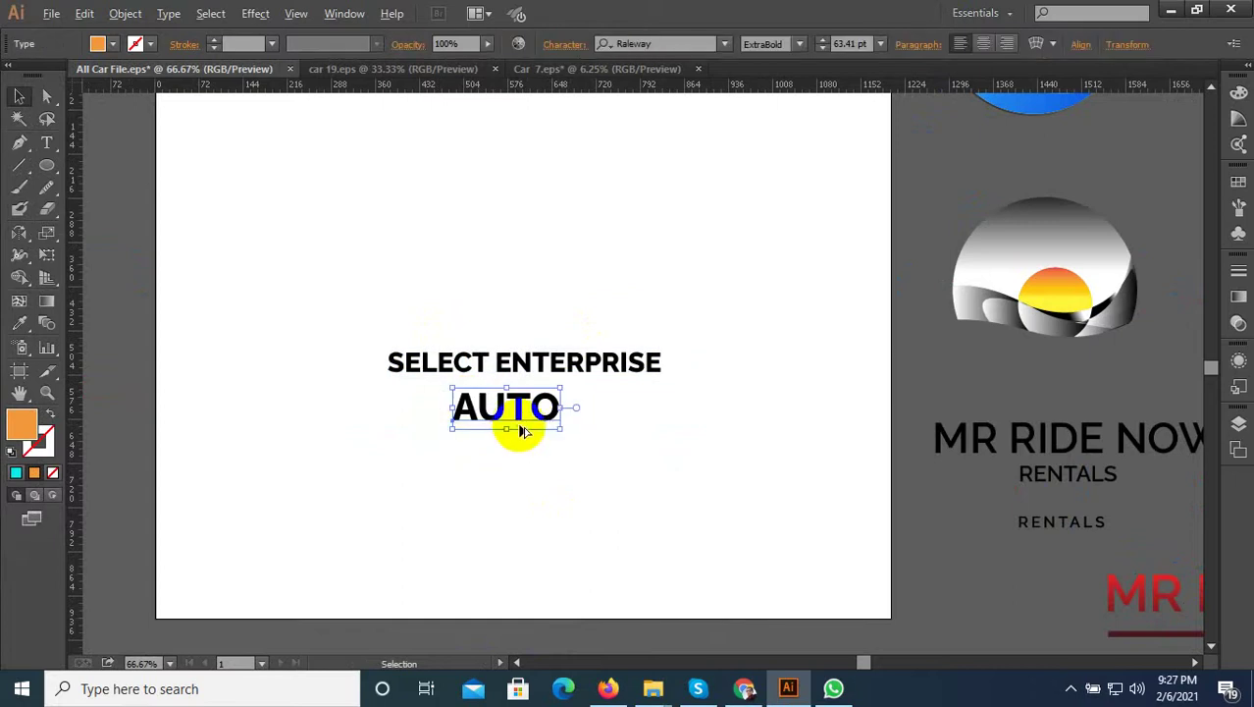
{"action": "scroll", "coordinate": [518, 424], "scroll_direction": "up", "scroll_amount": 1}
{"action": "left_click_drag", "start_coordinate": [509, 417], "coordinate": [523, 402]}
{"action": "left_click", "coordinate": [548, 475]}
{"action": "left_click_drag", "start_coordinate": [567, 449], "coordinate": [526, 420]}
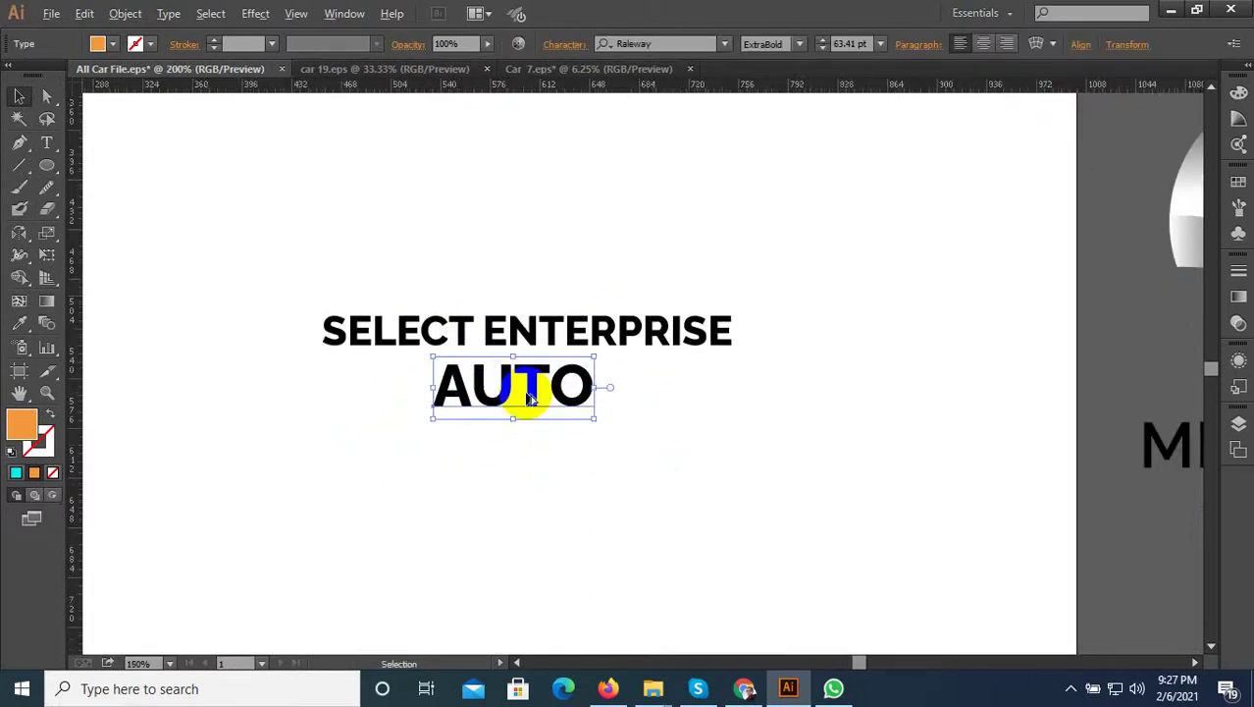
{"action": "scroll", "coordinate": [526, 420], "scroll_direction": "up", "scroll_amount": 2}
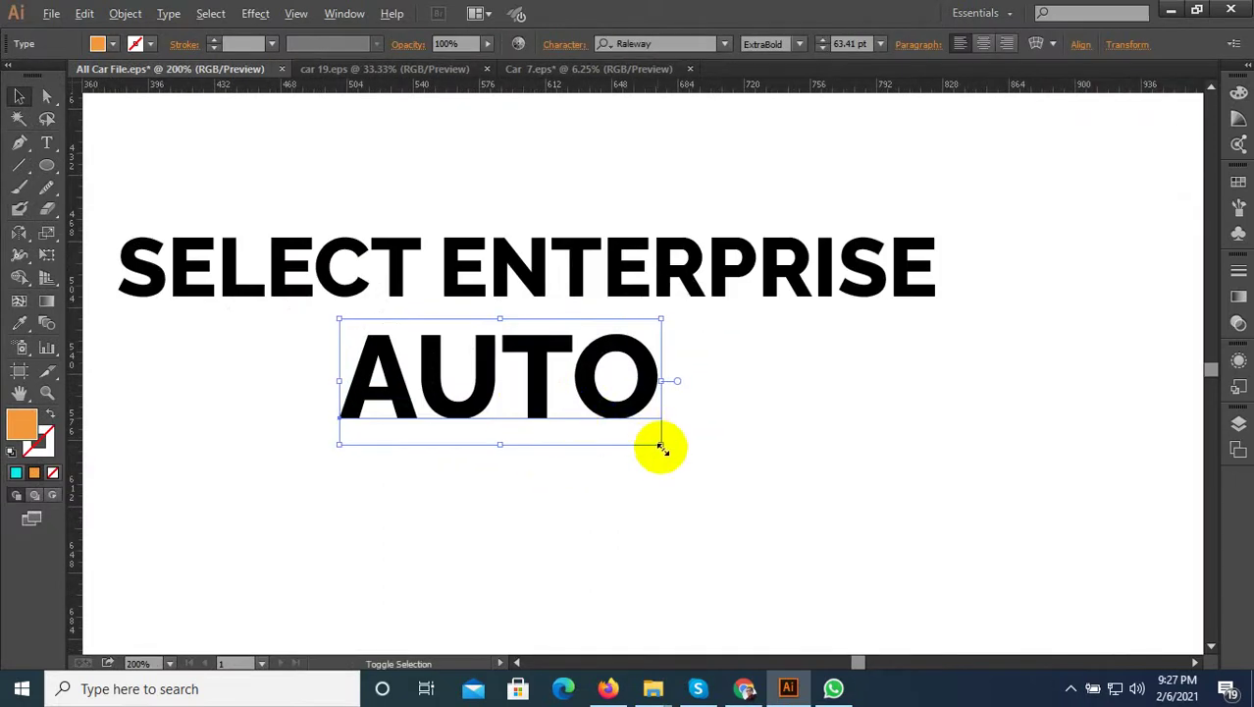
{"action": "left_click_drag", "start_coordinate": [660, 446], "coordinate": [727, 472]}
{"action": "left_click_drag", "start_coordinate": [619, 391], "coordinate": [555, 367]}
{"action": "scroll", "coordinate": [766, 424], "scroll_direction": "down", "scroll_amount": 1}
{"action": "left_click", "coordinate": [846, 429]}
{"action": "scroll", "coordinate": [660, 497], "scroll_direction": "down", "scroll_amount": 4}
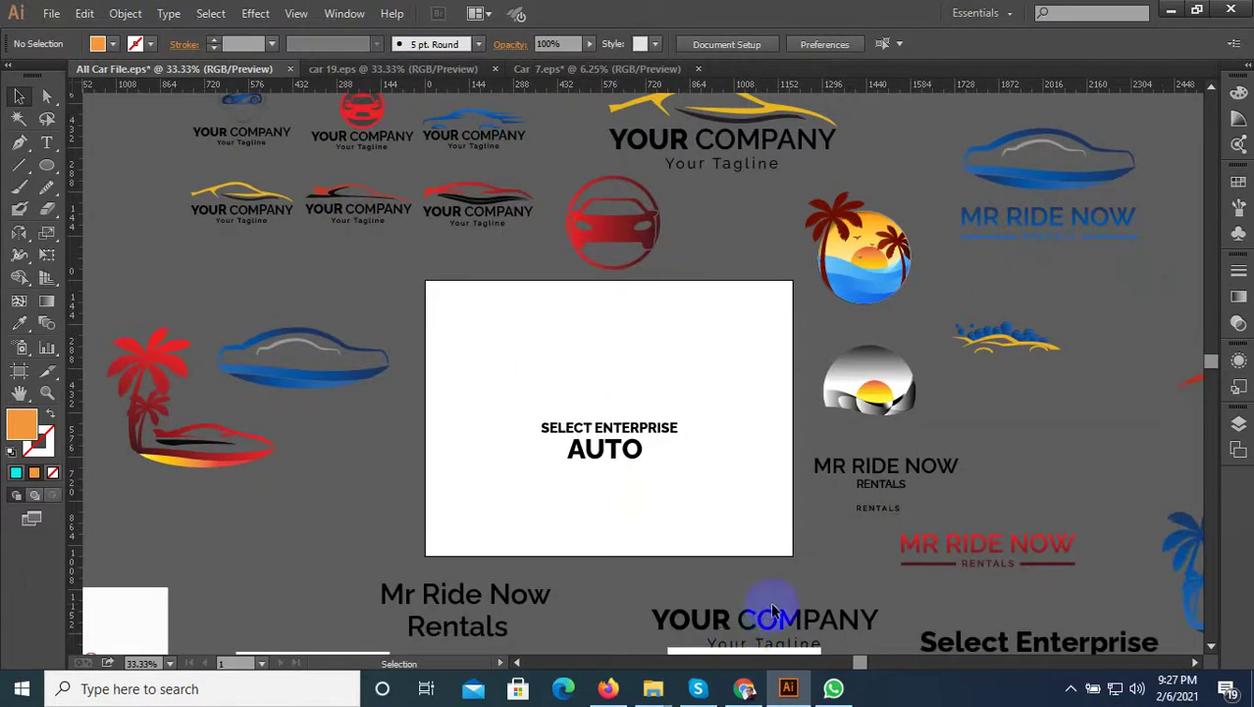
Step: Switch to Chrome to view the logo contest entries for reference, and return to Illustrator
{"action": "left_click", "coordinate": [746, 690]}
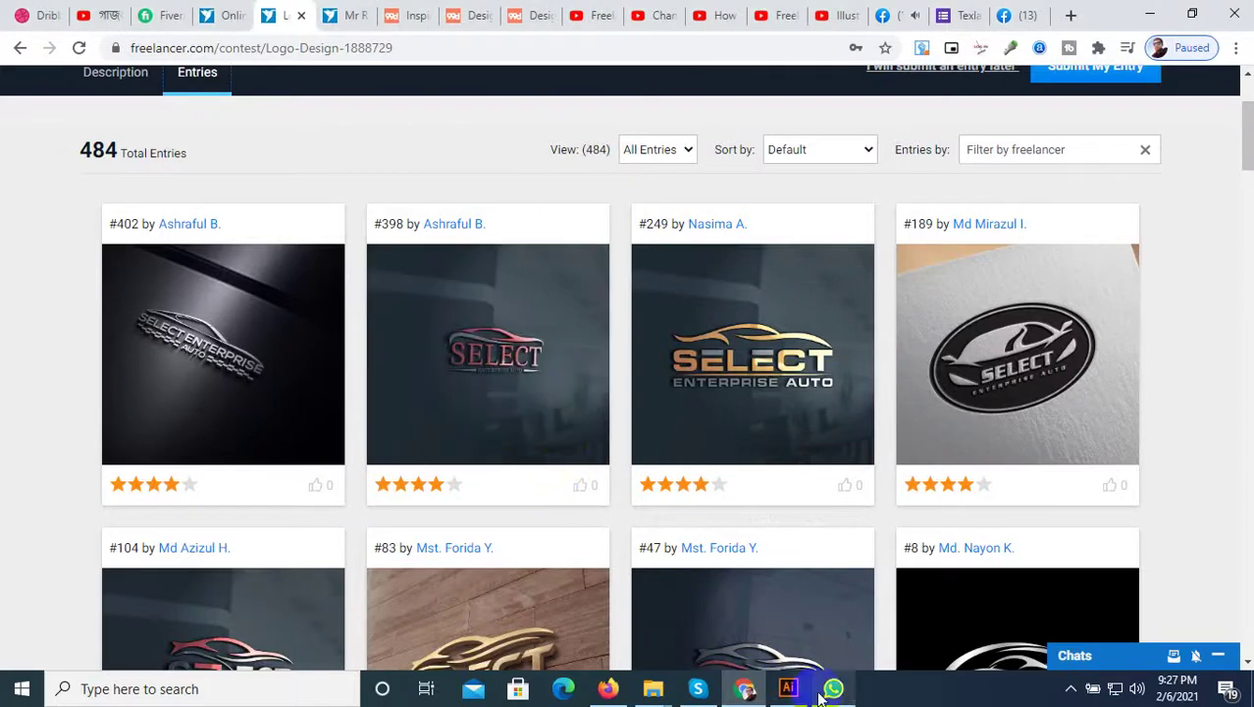
{"action": "left_click", "coordinate": [788, 688]}
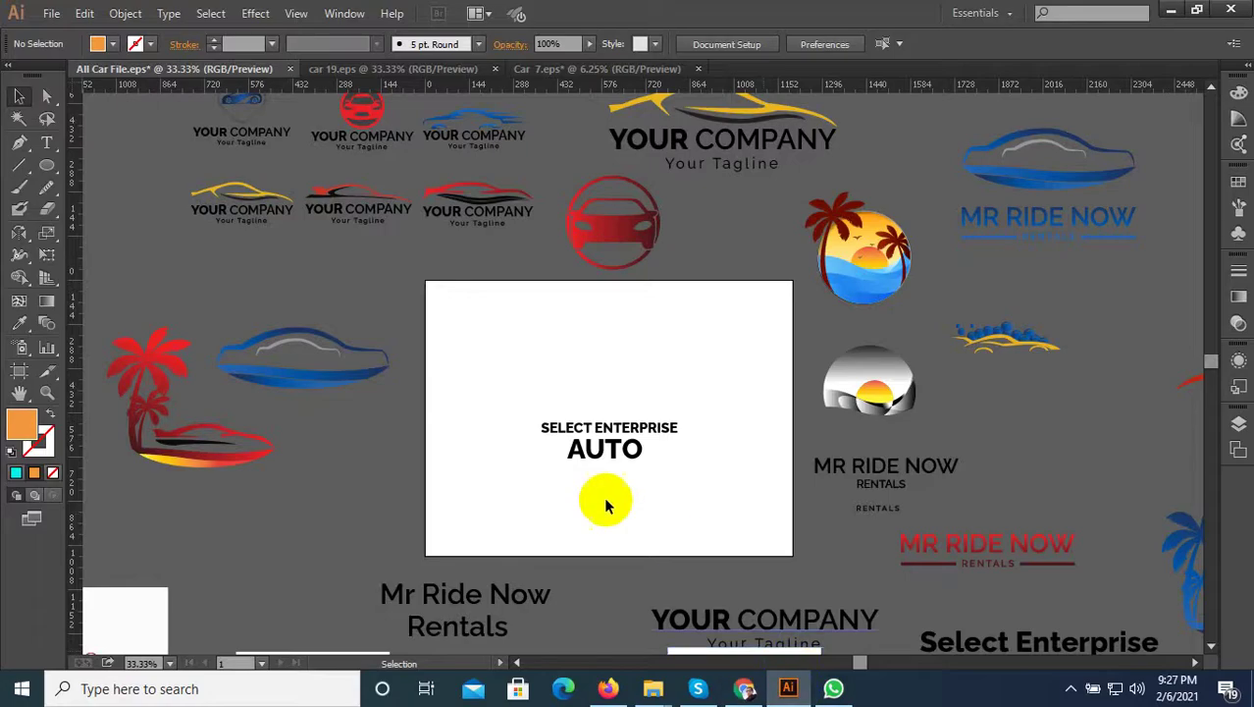
Step: Move the uppercase text off the artboard and bring the mixed-case Select Enterprise Auto text onto it
{"action": "scroll", "coordinate": [608, 491], "scroll_direction": "up", "scroll_amount": 2}
{"action": "left_click", "coordinate": [639, 422]}
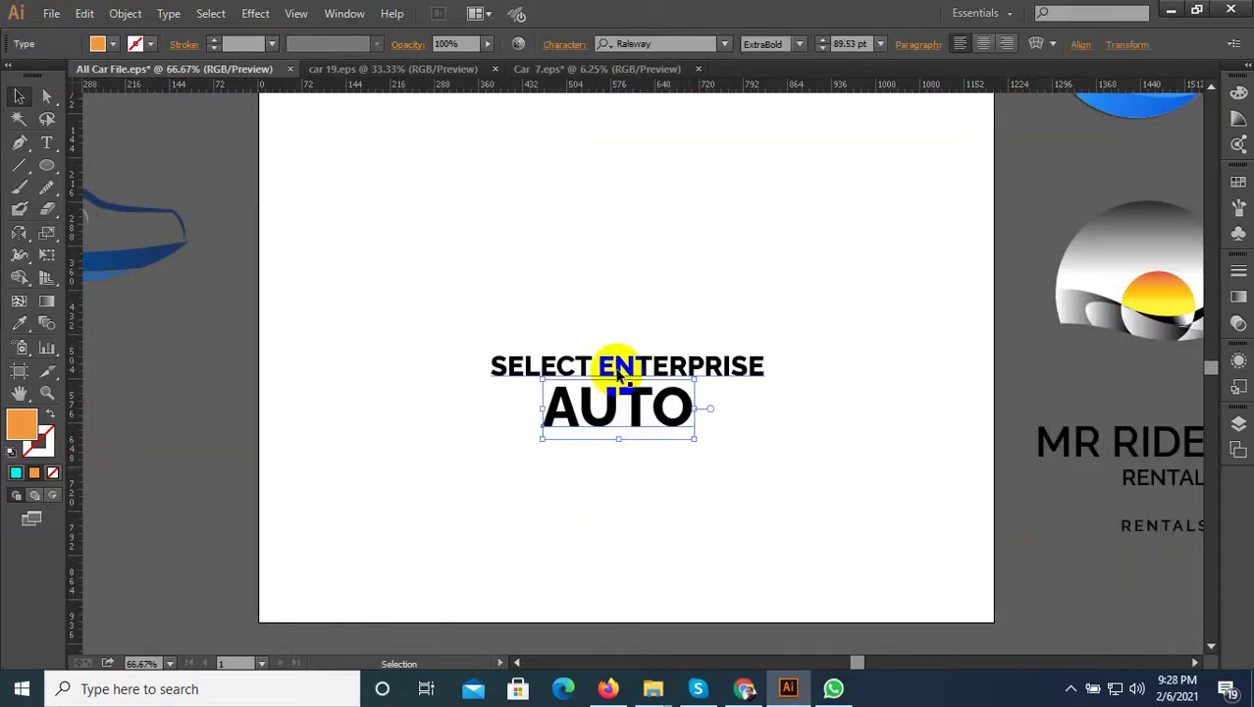
{"action": "scroll", "coordinate": [553, 438], "scroll_direction": "down", "scroll_amount": 1}
{"action": "key", "text": "space"}
{"action": "left_click_drag", "start_coordinate": [684, 512], "coordinate": [632, 416]}
{"action": "left_click_drag", "start_coordinate": [610, 420], "coordinate": [850, 586]}
{"action": "scroll", "coordinate": [539, 285], "scroll_direction": "down", "scroll_amount": 2}
{"action": "left_click_drag", "start_coordinate": [881, 466], "coordinate": [586, 316]}
{"action": "scroll", "coordinate": [544, 290], "scroll_direction": "up", "scroll_amount": 2}
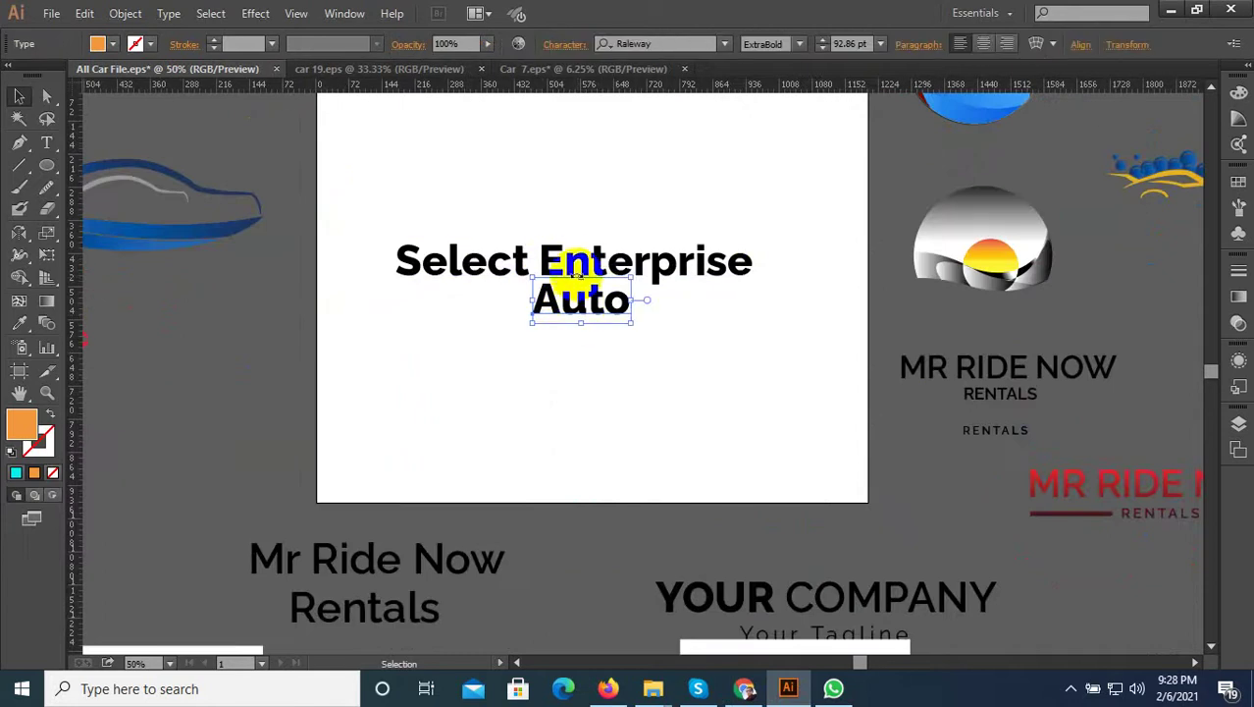
Step: Copy the word Enterprise from the first text line and delete it there, leaving only Select
{"action": "double_click", "coordinate": [573, 259]}
{"action": "triple_click", "coordinate": [540, 253]}
{"action": "left_click", "coordinate": [583, 263]}
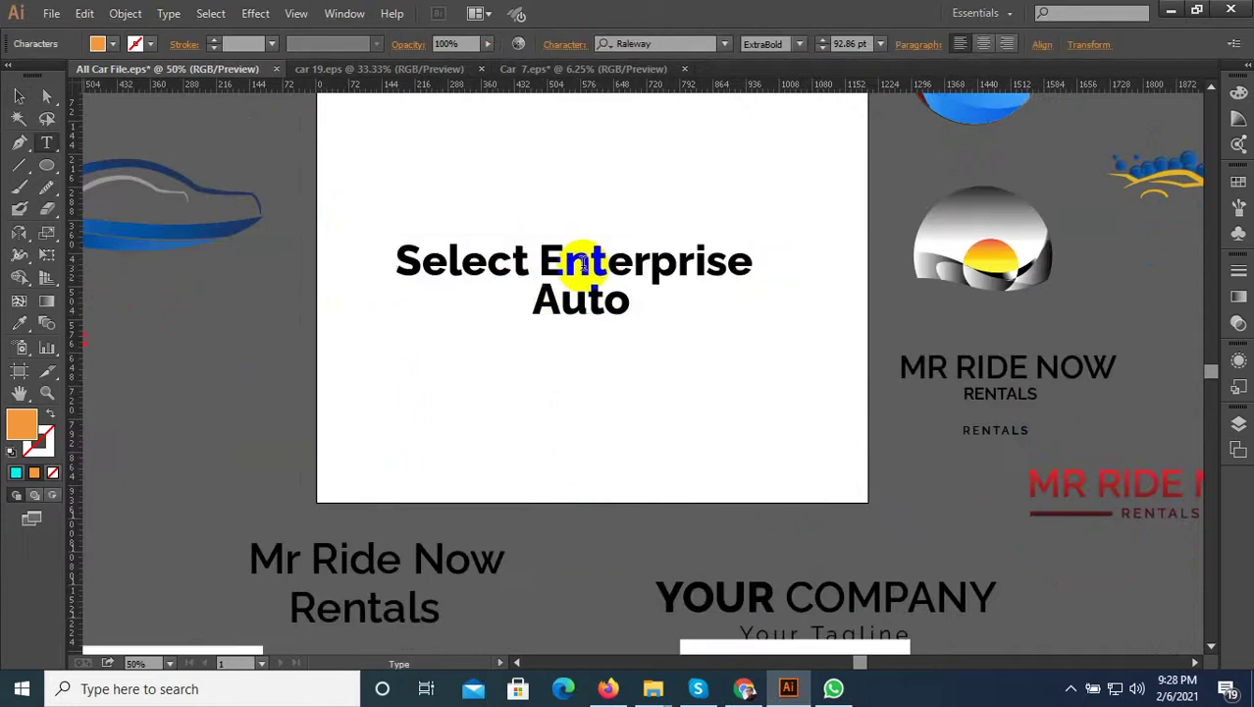
{"action": "left_click_drag", "start_coordinate": [540, 260], "coordinate": [756, 280]}
{"action": "key", "text": "ctrl+c"}
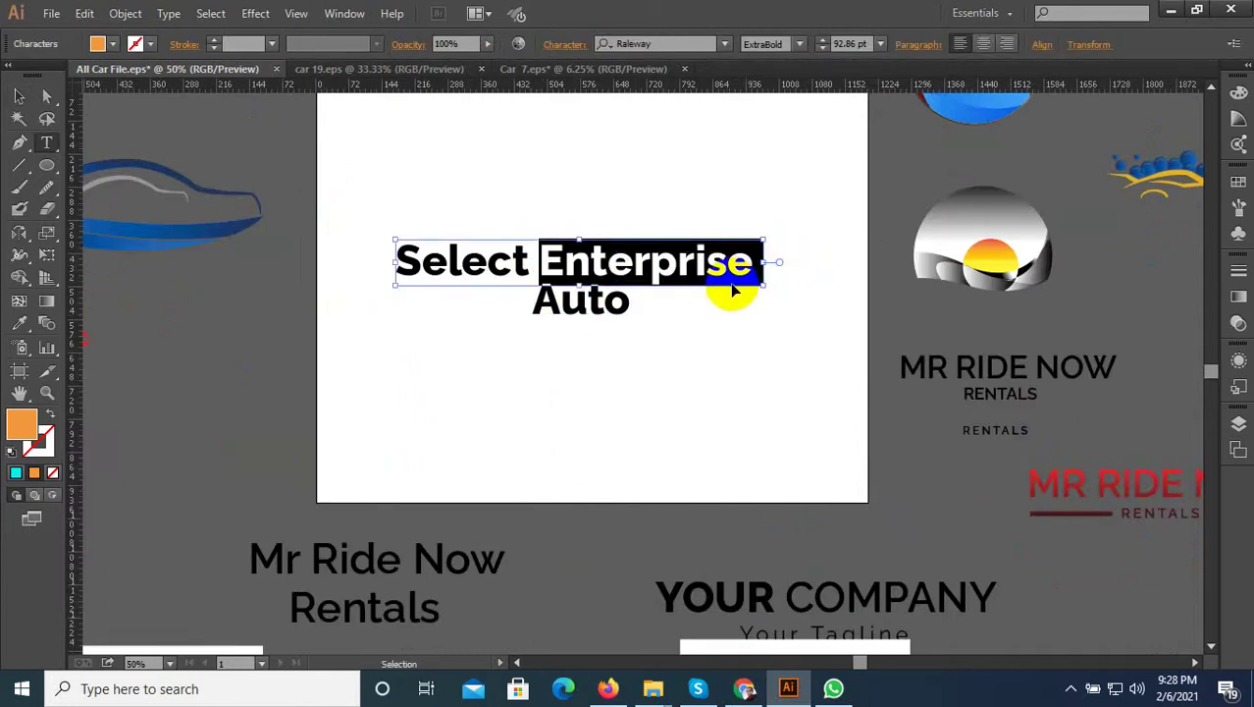
{"action": "key", "text": "BackSpace"}
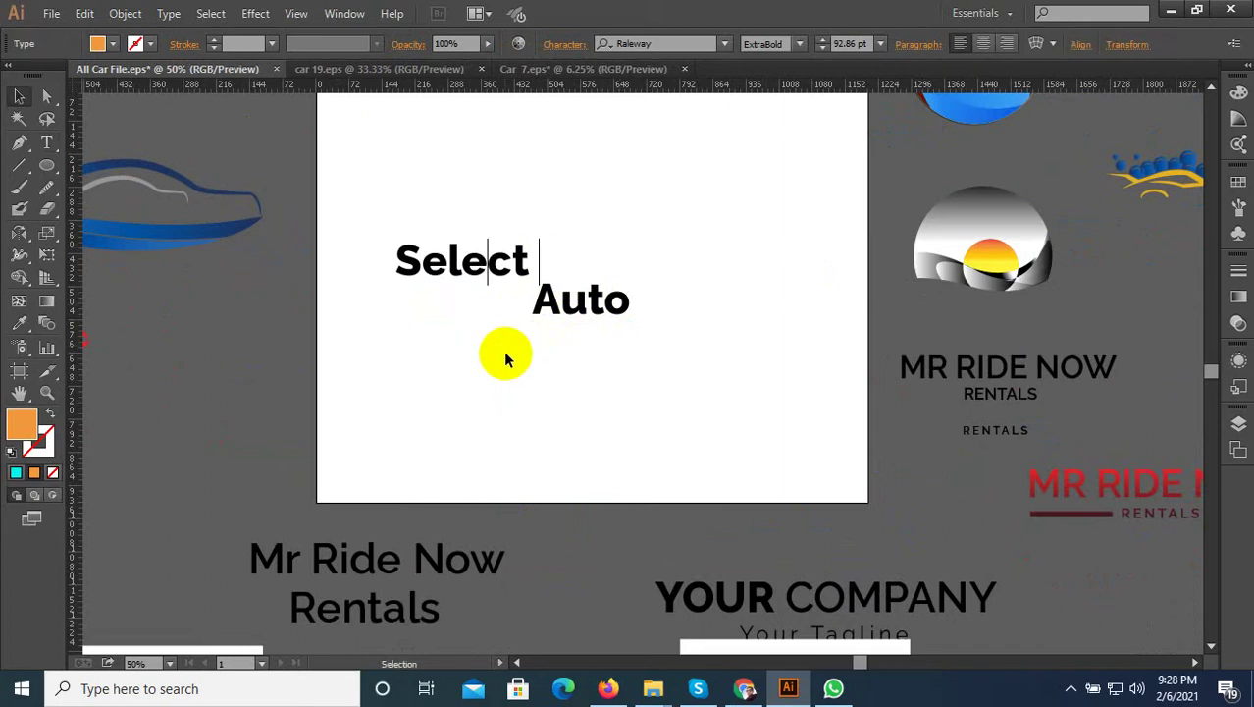
Step: Paste Enterprise in front of Auto in the second text line and finish the text edit
{"action": "left_click", "coordinate": [505, 359]}
{"action": "left_click", "coordinate": [562, 304]}
{"action": "double_click", "coordinate": [560, 302]}
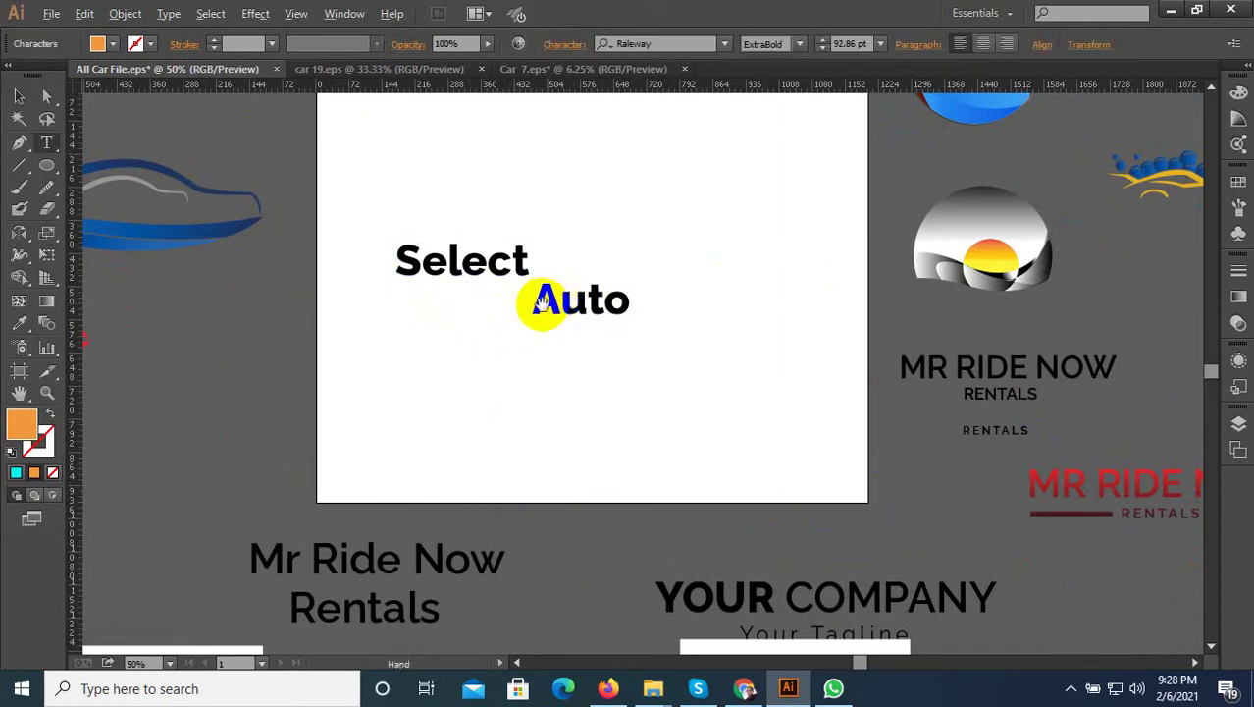
{"action": "key", "text": "ctrl+1"}
{"action": "key", "text": "ctrl+v"}
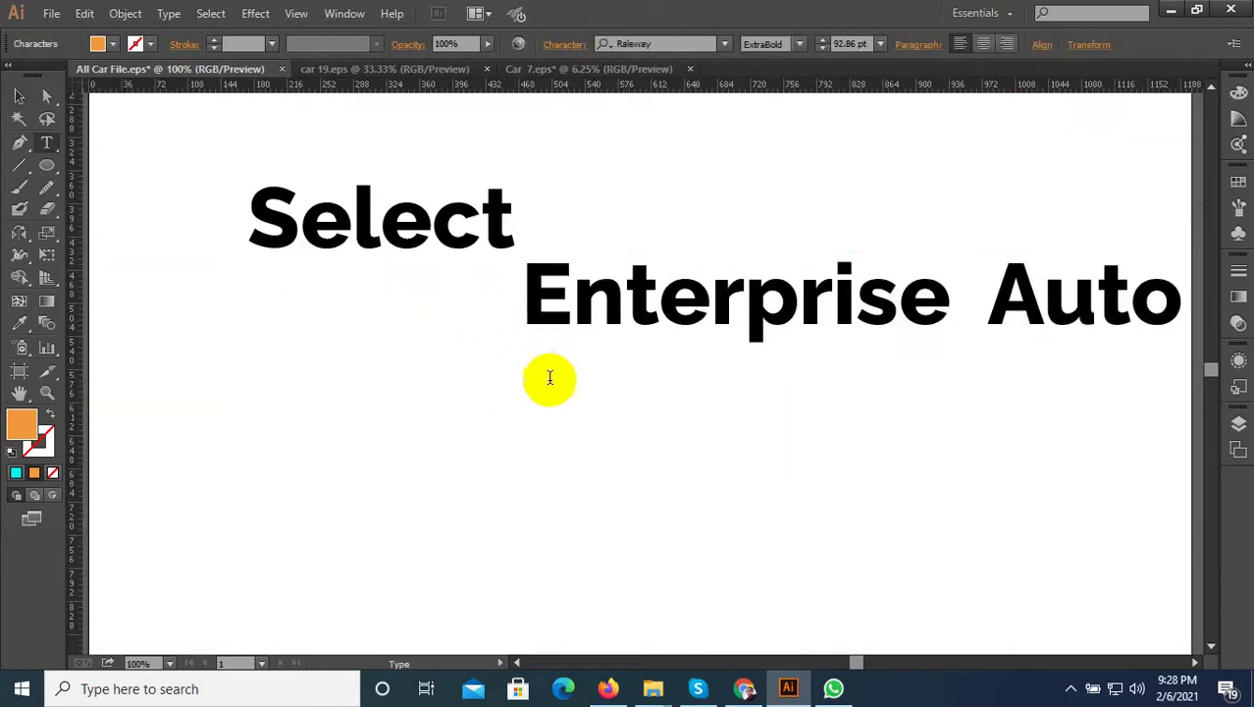
{"action": "scroll", "coordinate": [616, 416], "scroll_direction": "down", "scroll_amount": 2}
{"action": "left_click", "coordinate": [21, 98]}
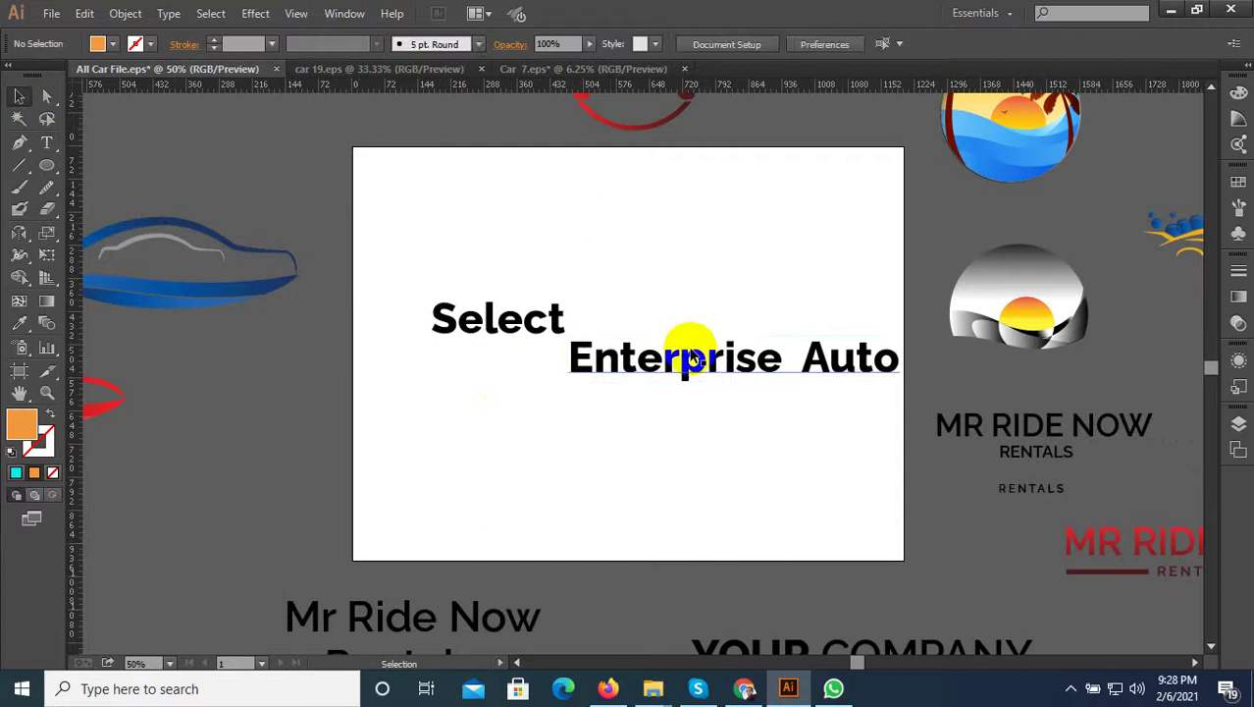
Step: Move Enterprise Auto directly below Select with left edges aligned, and enlarge Select to about 200 pt
{"action": "left_click_drag", "start_coordinate": [686, 336], "coordinate": [582, 364]}
{"action": "left_click", "coordinate": [518, 294]}
{"action": "left_click_drag", "start_coordinate": [523, 328], "coordinate": [850, 402]}
{"action": "scroll", "coordinate": [621, 326], "scroll_direction": "up", "scroll_amount": 1}
{"action": "left_click_drag", "start_coordinate": [736, 341], "coordinate": [719, 295]}
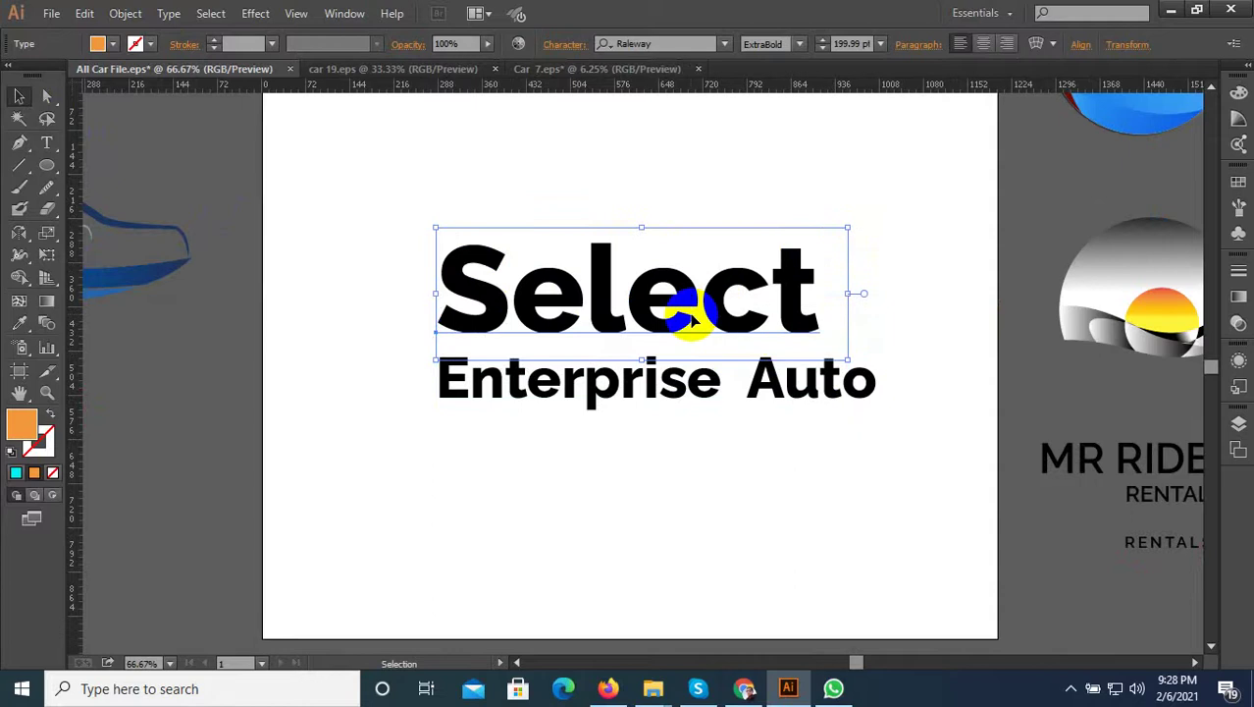
{"action": "left_click", "coordinate": [719, 486]}
Step: Scale the Enterprise Auto line down proportionally to about 82.5 pt, nearly matching the width of Select
{"action": "scroll", "coordinate": [721, 491], "scroll_direction": "down", "scroll_amount": 1}
{"action": "left_click", "coordinate": [742, 395]}
{"action": "scroll", "coordinate": [815, 398], "scroll_direction": "up", "scroll_amount": 1}
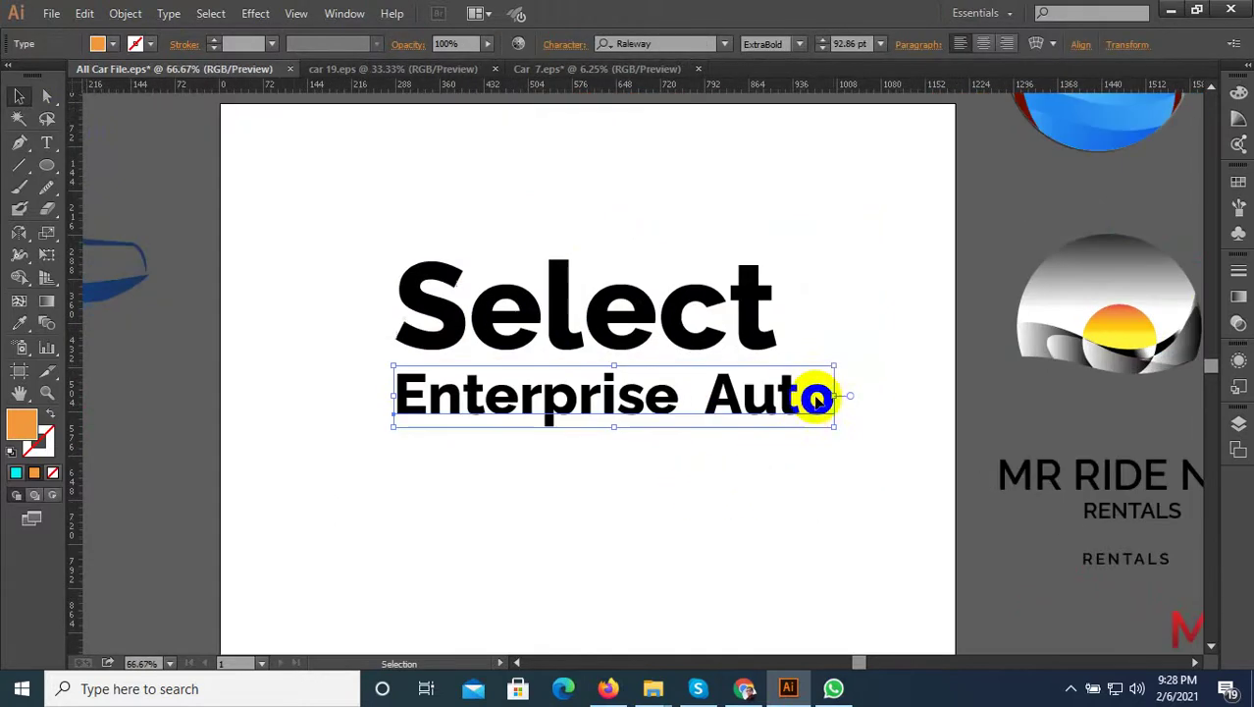
{"action": "left_click_drag", "start_coordinate": [834, 374], "coordinate": [785, 373]}
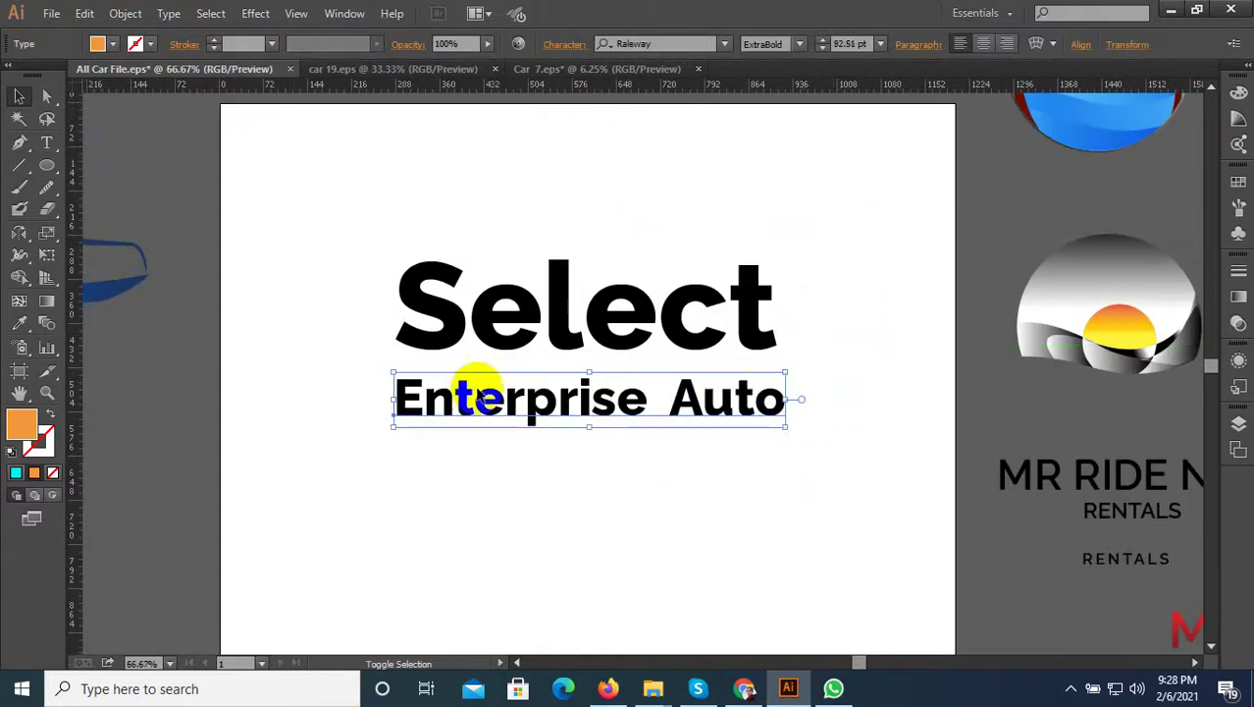
Step: Select both text lines and place a copy of them outside the artboard
{"action": "left_click", "coordinate": [711, 515]}
{"action": "left_click_drag", "start_coordinate": [714, 516], "coordinate": [573, 295]}
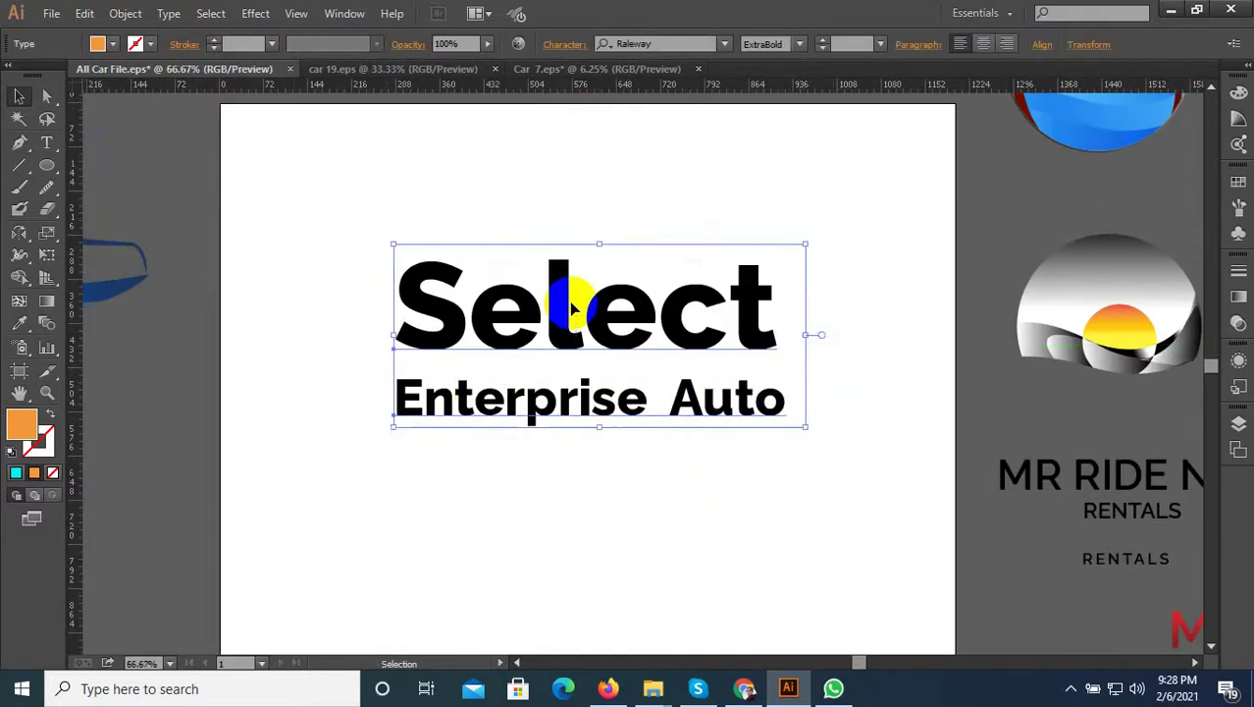
{"action": "scroll", "coordinate": [540, 422], "scroll_direction": "down", "scroll_amount": 3}
{"action": "left_click_drag", "start_coordinate": [555, 402], "coordinate": [905, 603]}
Step: Apply All Caps to both the Select and Enterprise Auto lines on the artboard using the full Character options
{"action": "scroll", "coordinate": [527, 323], "scroll_direction": "up", "scroll_amount": 1}
{"action": "left_click_drag", "start_coordinate": [527, 324], "coordinate": [527, 323]}
{"action": "scroll", "coordinate": [527, 324], "scroll_direction": "up", "scroll_amount": 2}
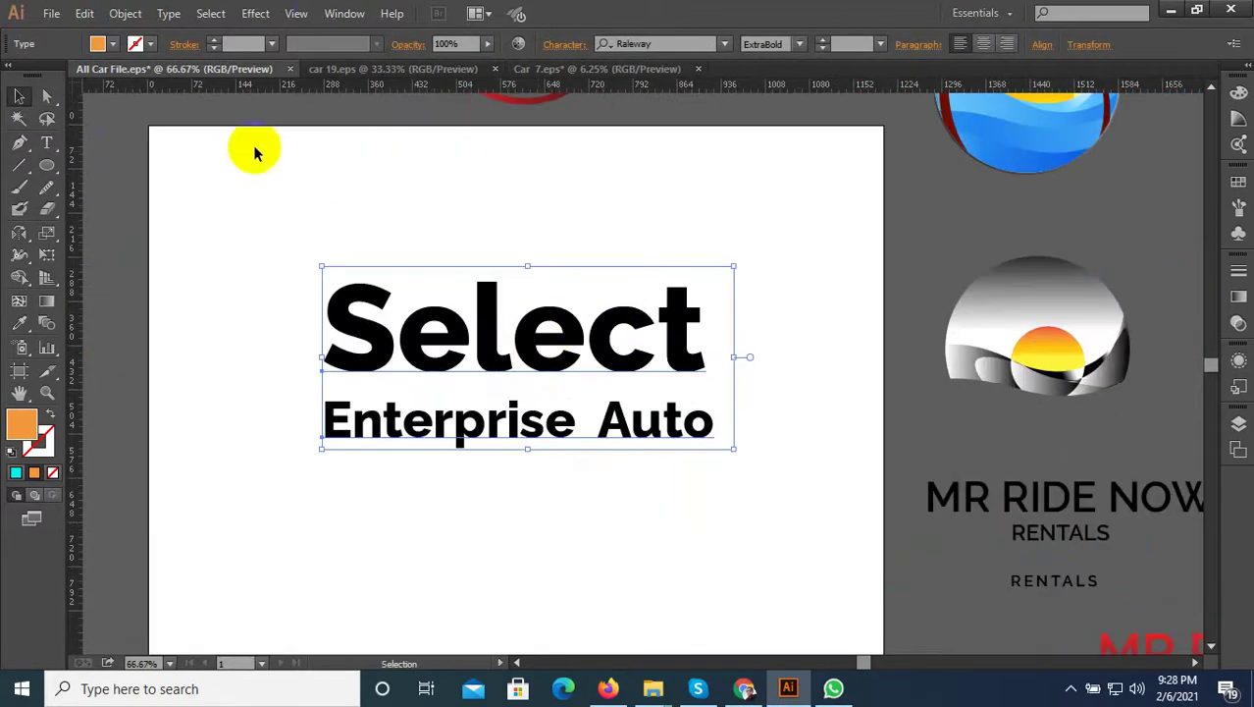
{"action": "key", "text": "ctrl+t"}
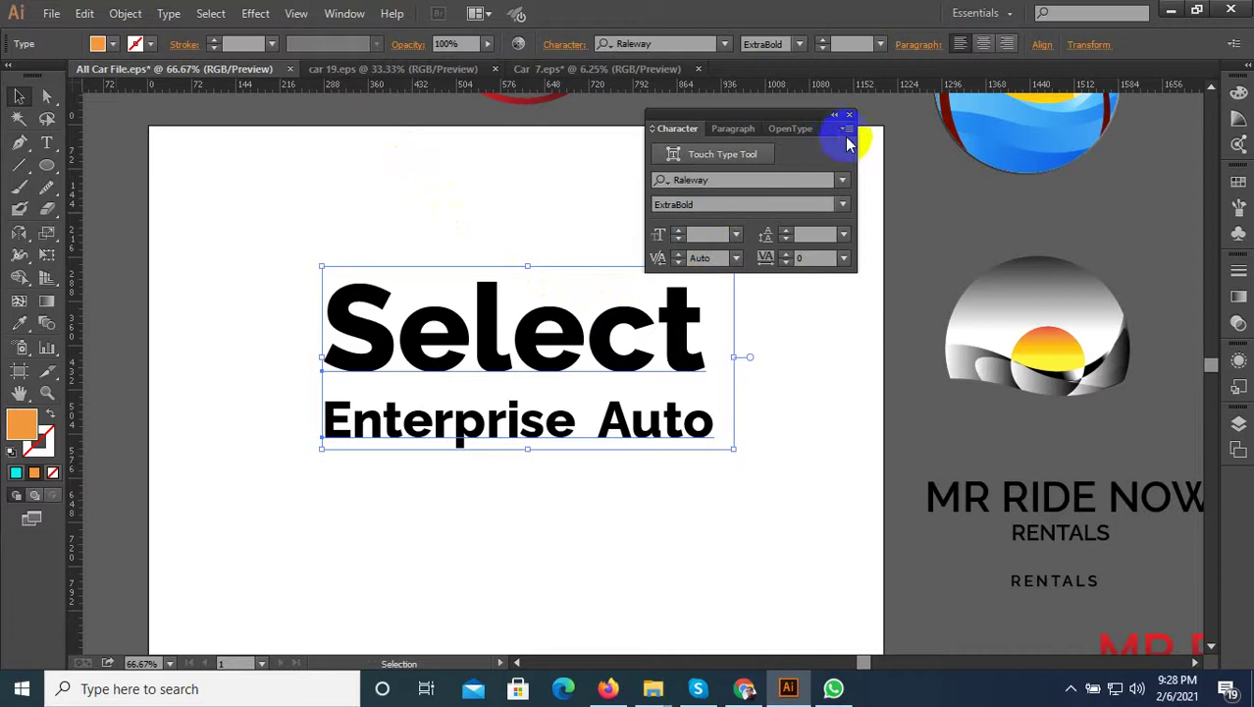
{"action": "left_click", "coordinate": [847, 135]}
{"action": "left_click", "coordinate": [879, 134]}
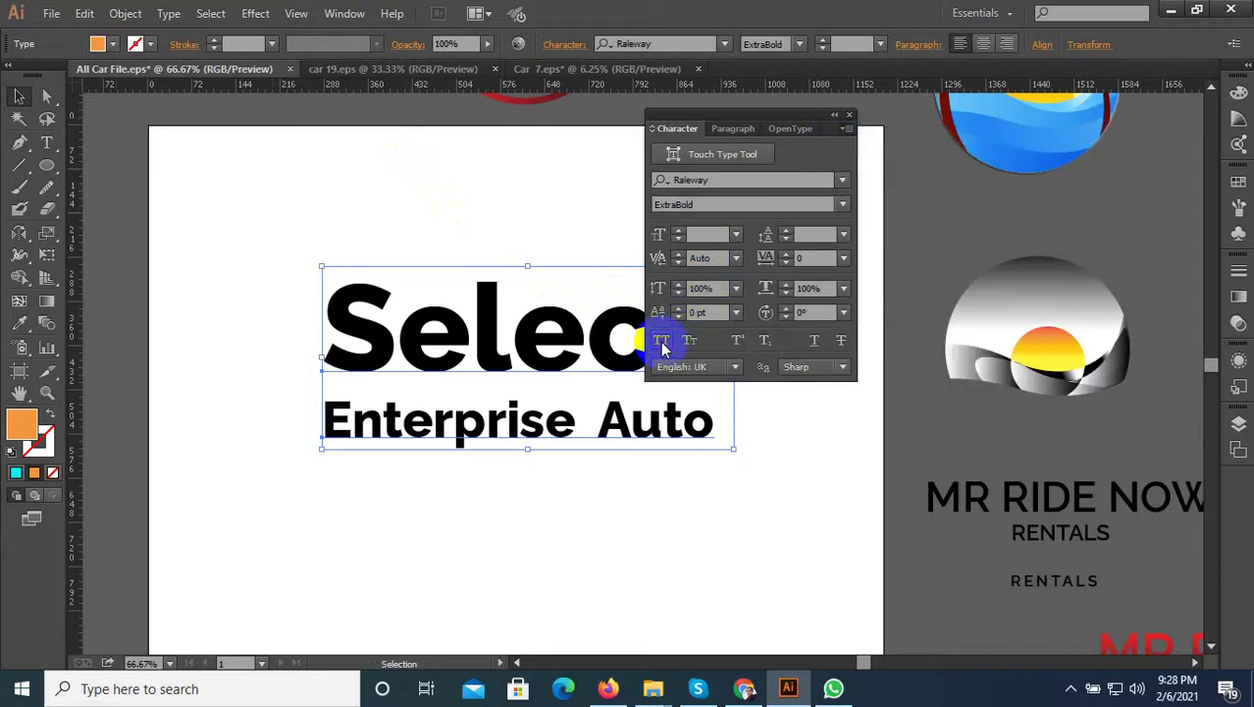
{"action": "left_click", "coordinate": [661, 340]}
Step: Scale the SELECT and ENTERPRISE AUTO lines down together and reposition them near the middle of the artboard
{"action": "scroll", "coordinate": [514, 525], "scroll_direction": "down", "scroll_amount": 1}
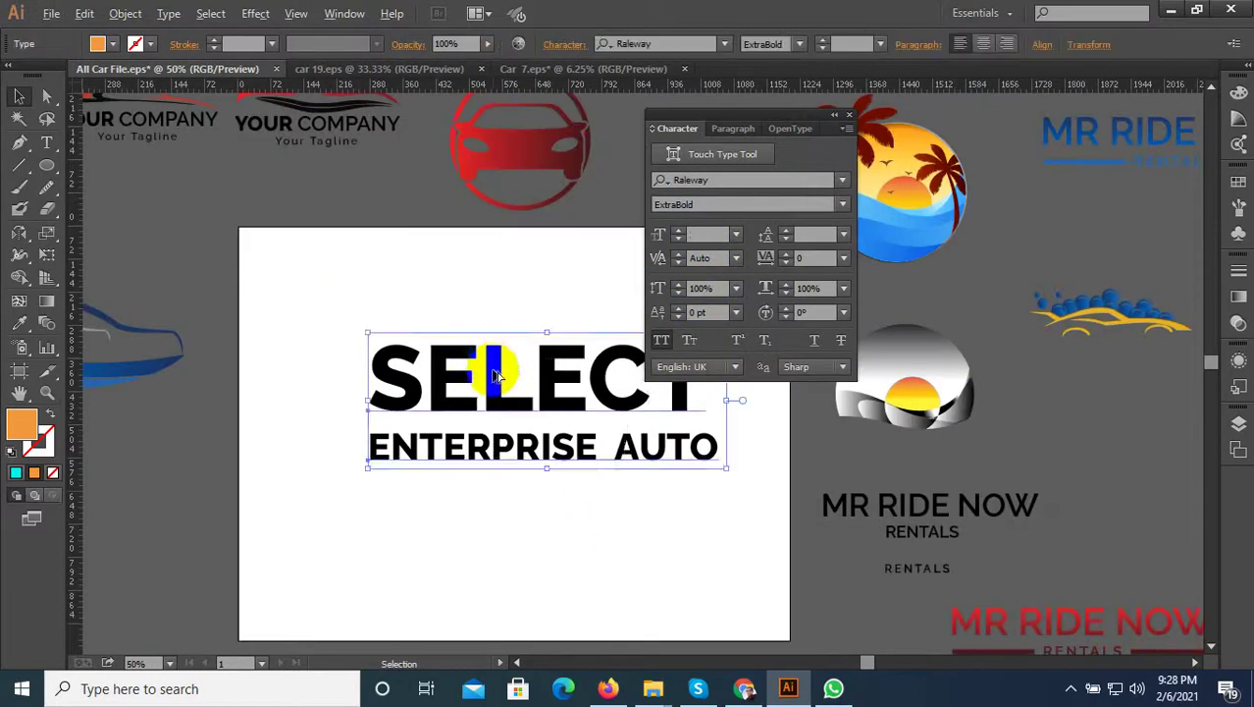
{"action": "scroll", "coordinate": [497, 374], "scroll_direction": "down", "scroll_amount": 1}
{"action": "left_click_drag", "start_coordinate": [496, 383], "coordinate": [491, 406]}
{"action": "scroll", "coordinate": [582, 482], "scroll_direction": "up", "scroll_amount": 1}
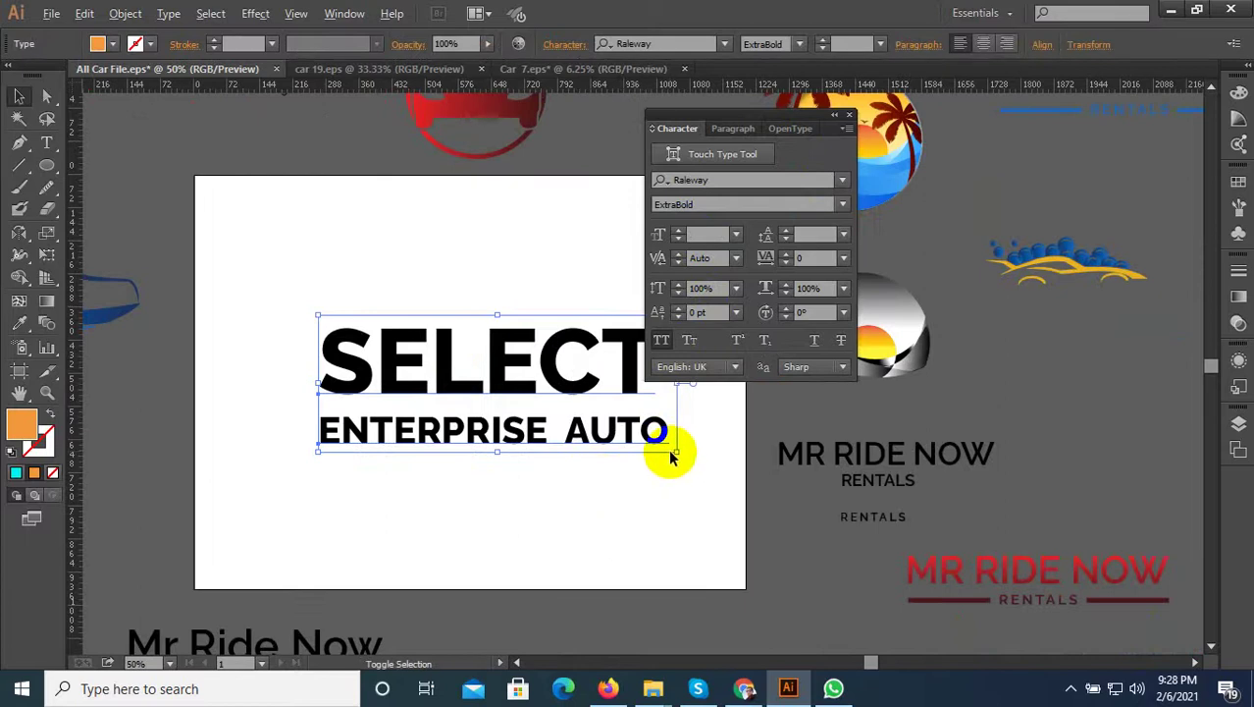
{"action": "left_click_drag", "start_coordinate": [675, 452], "coordinate": [600, 432]}
{"action": "left_click_drag", "start_coordinate": [526, 394], "coordinate": [505, 393]}
{"action": "left_click", "coordinate": [471, 466]}
{"action": "scroll", "coordinate": [501, 475], "scroll_direction": "down", "scroll_amount": 1}
{"action": "scroll", "coordinate": [557, 480], "scroll_direction": "up", "scroll_amount": 1}
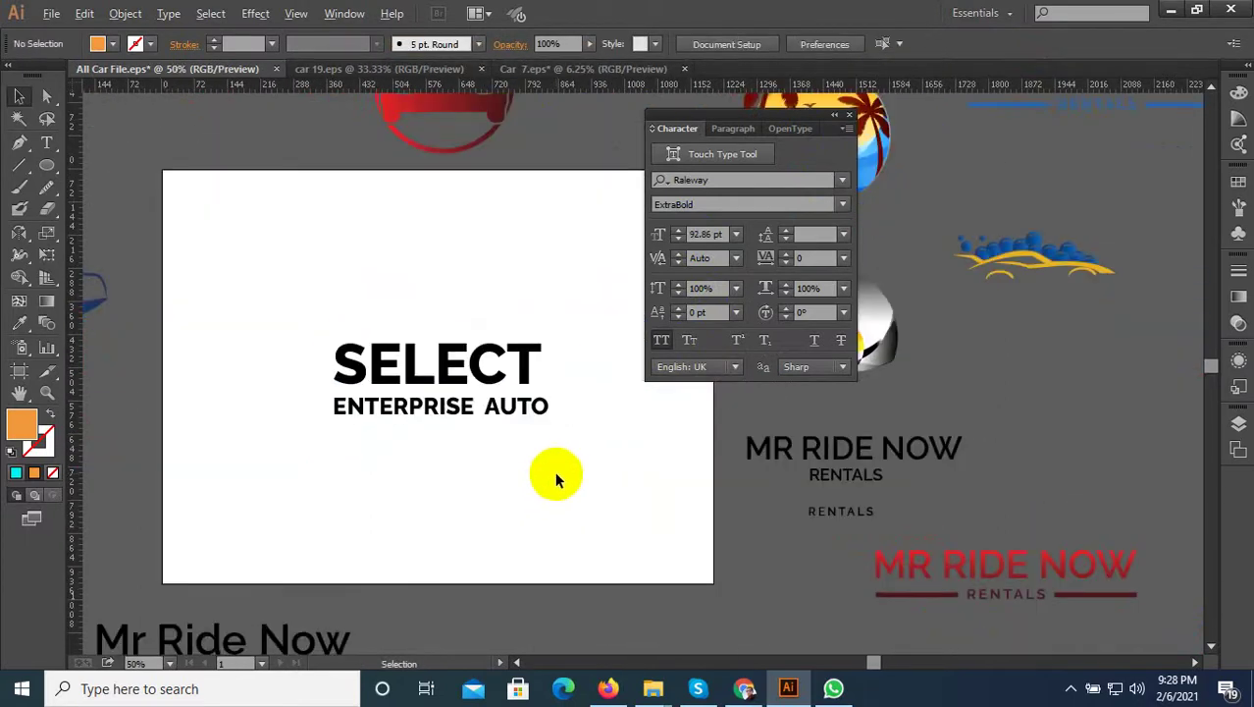
Step: Set the letter tracking of the ENTERPRISE AUTO line to 200
{"action": "scroll", "coordinate": [535, 408], "scroll_direction": "up", "scroll_amount": 1}
{"action": "left_click_drag", "start_coordinate": [485, 449], "coordinate": [486, 450]}
{"action": "scroll", "coordinate": [550, 400], "scroll_direction": "up", "scroll_amount": 3}
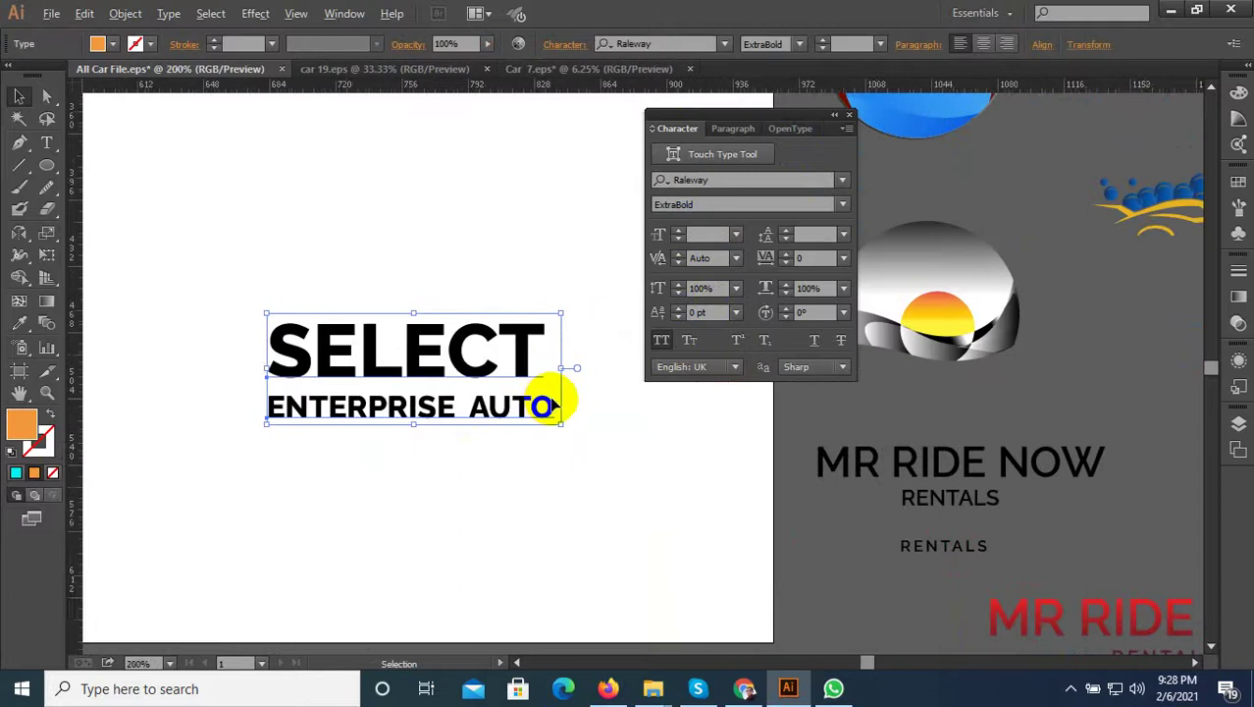
{"action": "left_click", "coordinate": [612, 385]}
{"action": "scroll", "coordinate": [594, 463], "scroll_direction": "down", "scroll_amount": 2}
{"action": "left_click", "coordinate": [502, 439]}
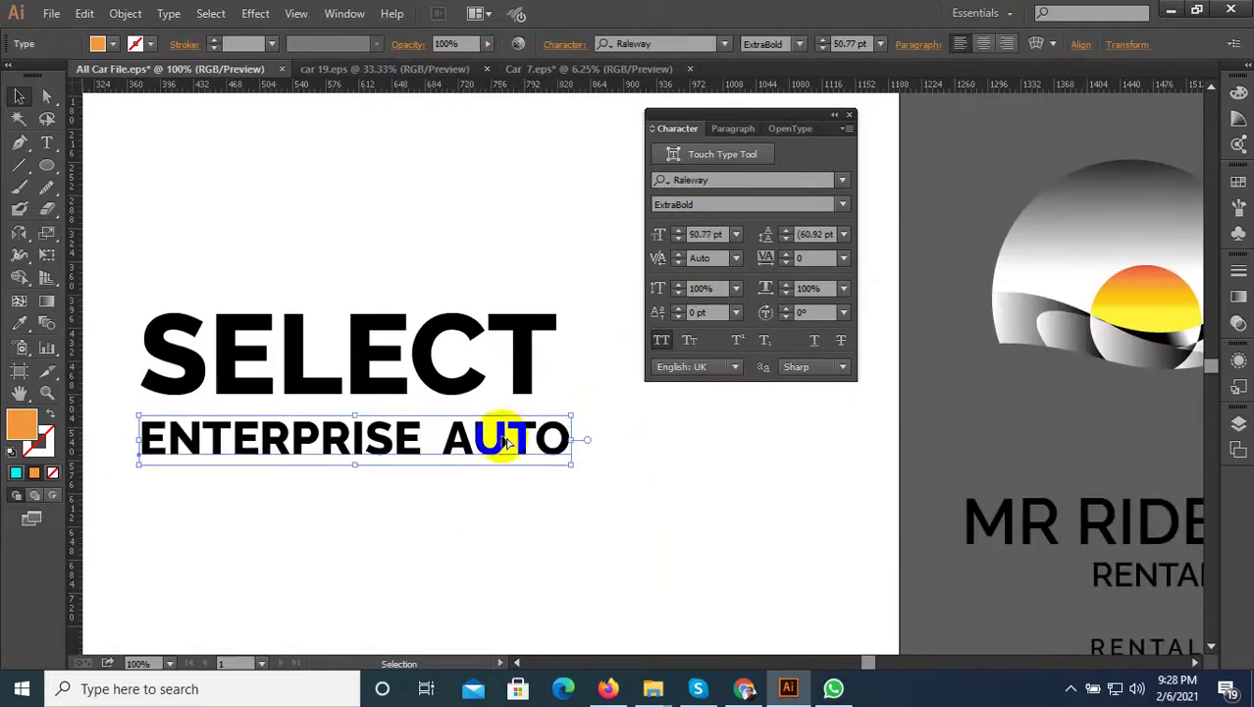
{"action": "left_click", "coordinate": [521, 498]}
{"action": "left_click", "coordinate": [463, 443]}
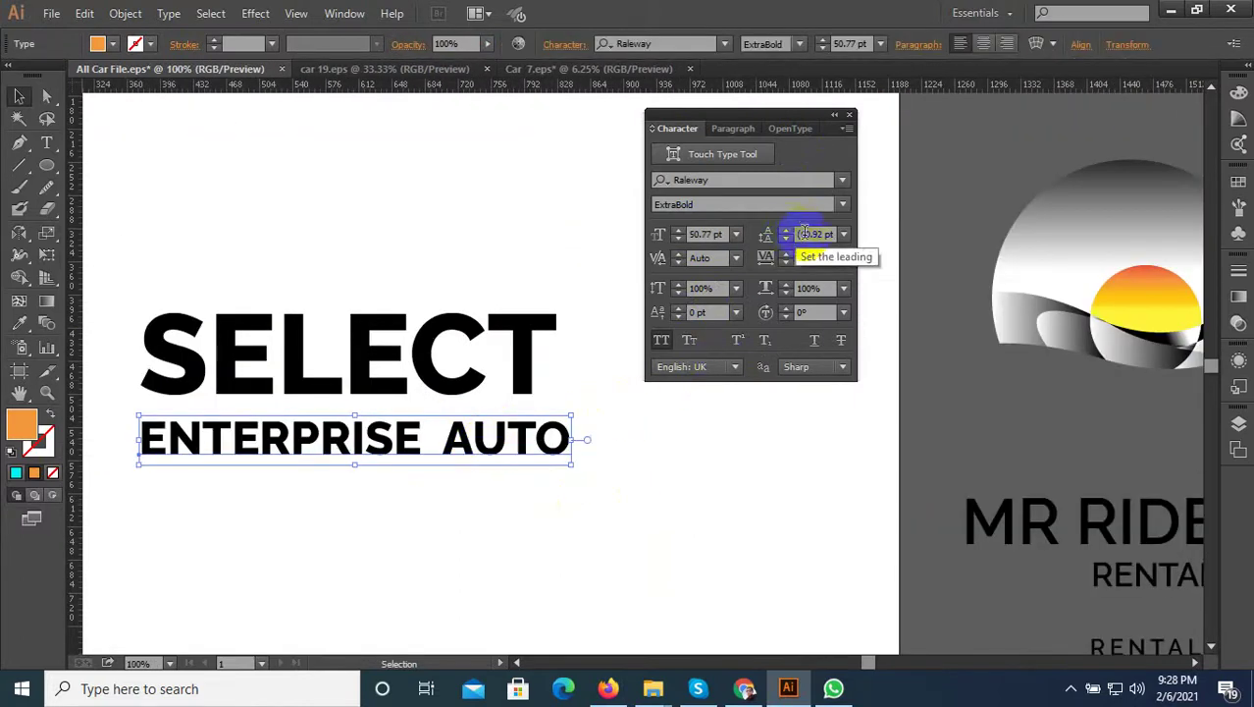
{"action": "left_click", "coordinate": [770, 259]}
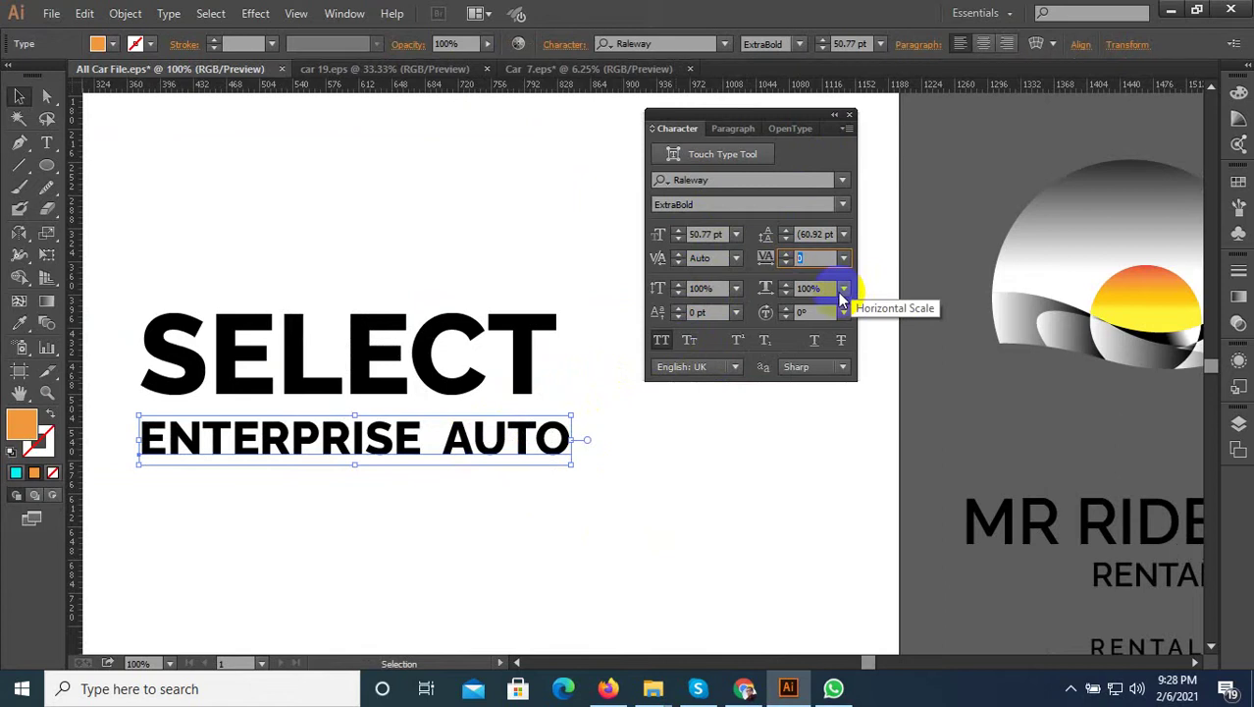
{"action": "type", "text": "200"}
{"action": "key", "text": "Return"}
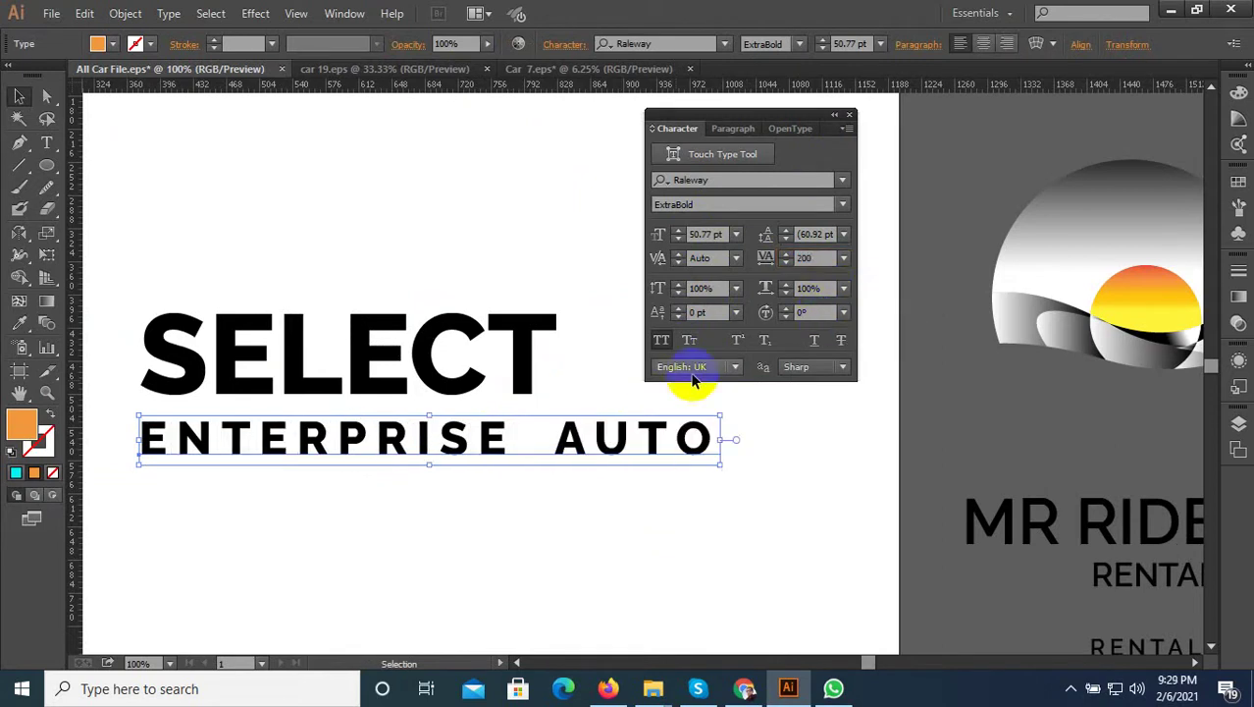
Step: Reduce the font size of the ENTERPRISE AUTO line to 37 pt to nearly match the width of SELECT
{"action": "scroll", "coordinate": [588, 462], "scroll_direction": "down", "scroll_amount": 1}
{"action": "scroll", "coordinate": [398, 461], "scroll_direction": "up", "scroll_amount": 1}
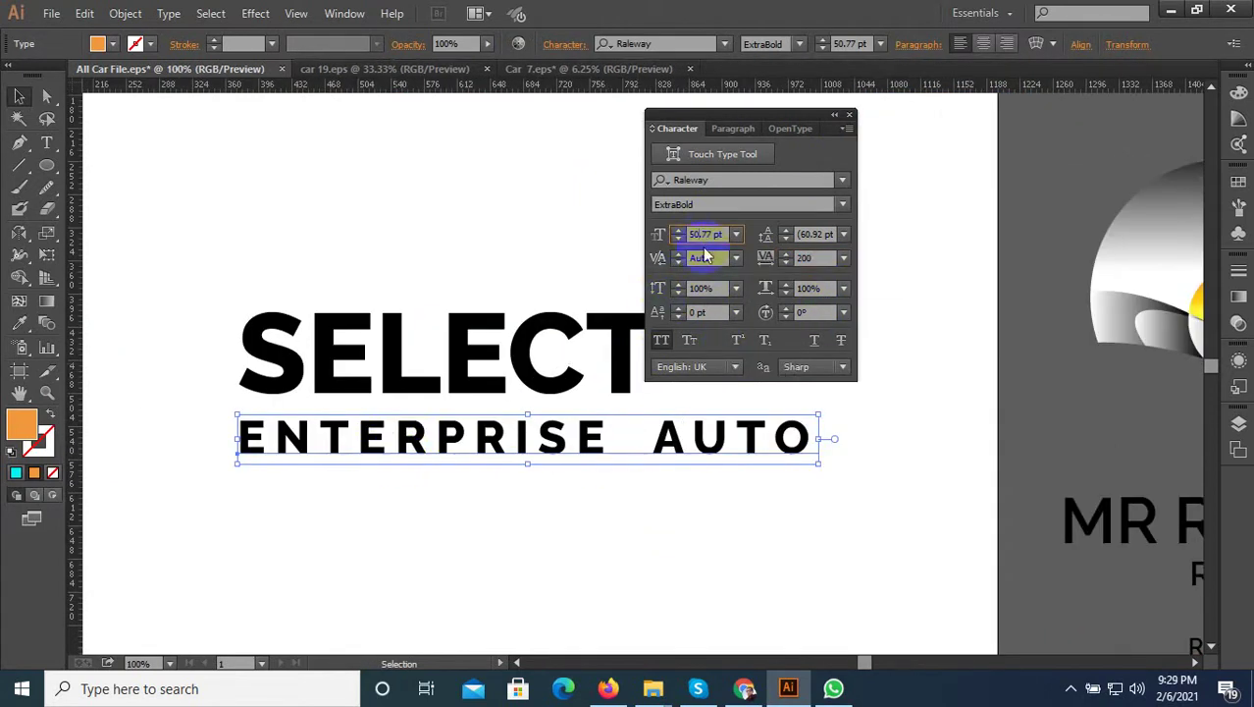
{"action": "scroll", "coordinate": [703, 232], "scroll_direction": "down", "scroll_amount": 8}
{"action": "scroll", "coordinate": [353, 444], "scroll_direction": "down", "scroll_amount": 2}
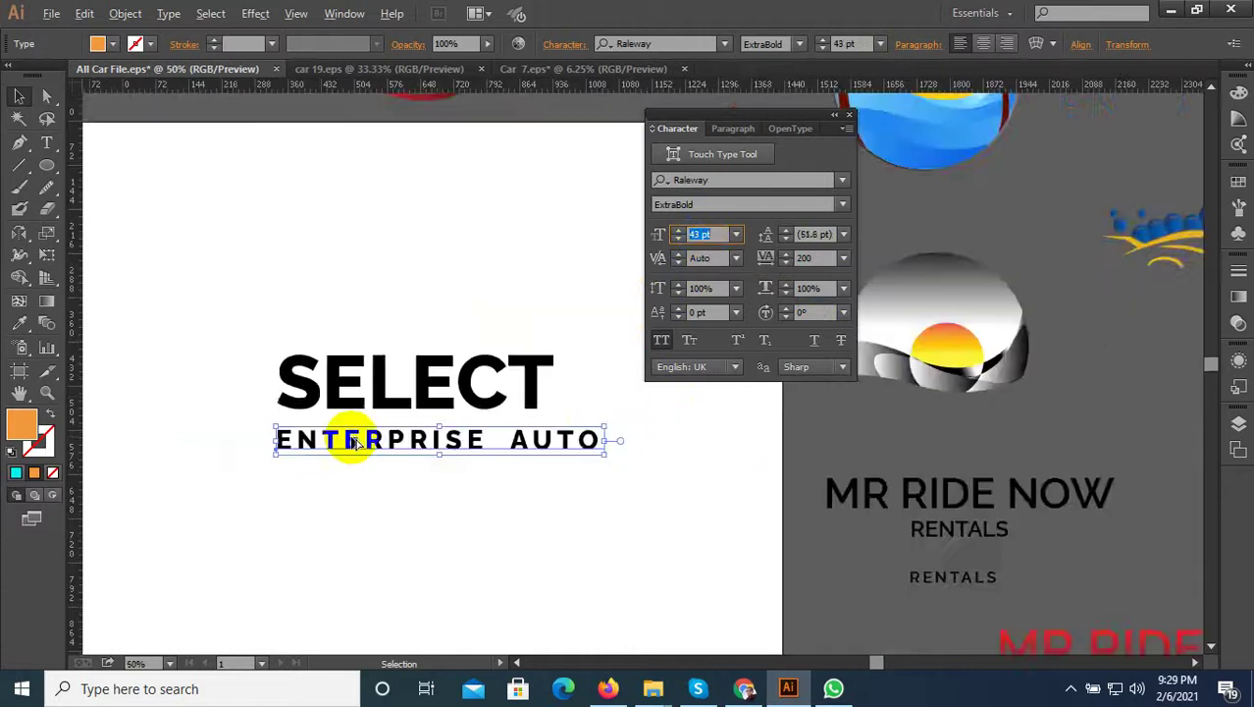
{"action": "scroll", "coordinate": [425, 377], "scroll_direction": "up", "scroll_amount": 1}
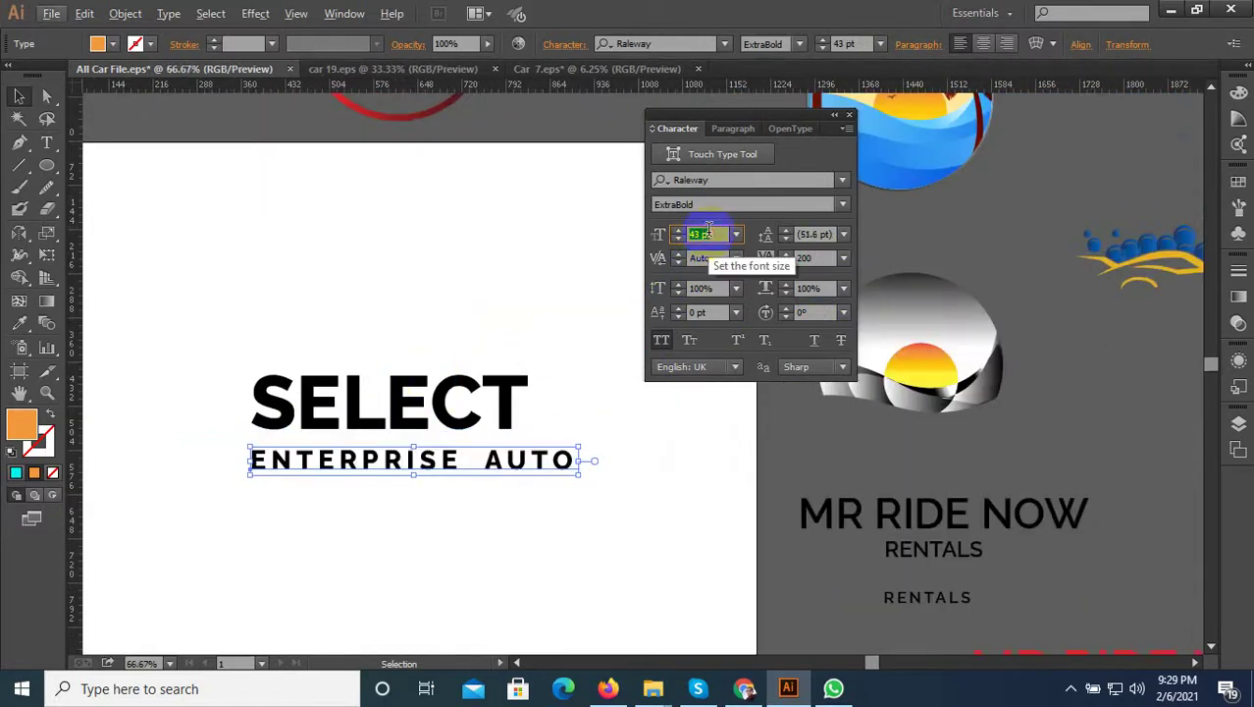
{"action": "scroll", "coordinate": [704, 232], "scroll_direction": "down", "scroll_amount": 4}
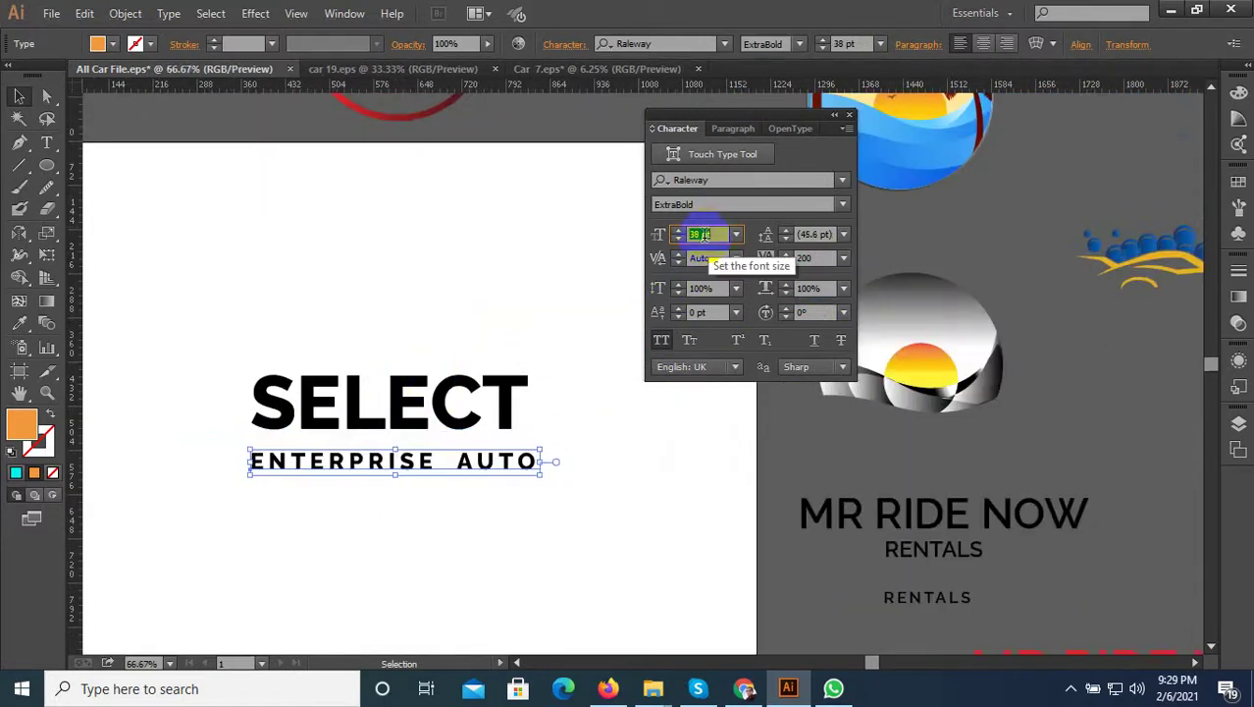
{"action": "scroll", "coordinate": [703, 234], "scroll_direction": "down", "scroll_amount": 1}
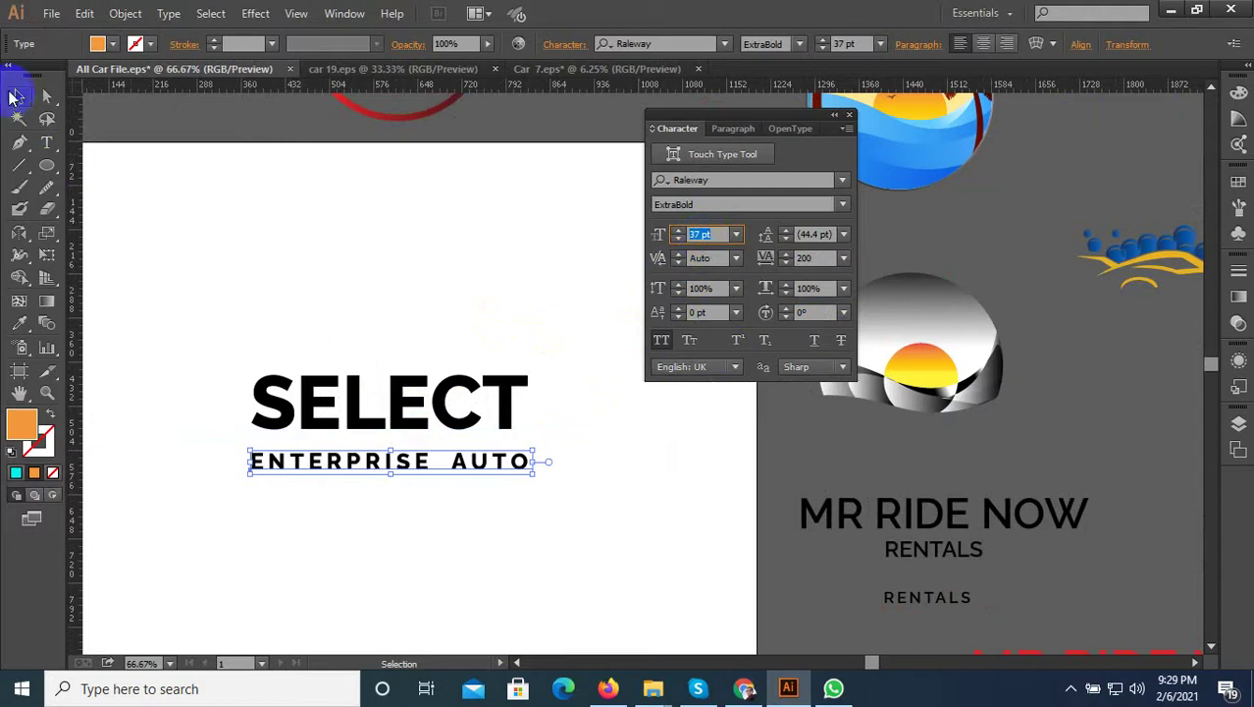
{"action": "left_click", "coordinate": [343, 285]}
{"action": "scroll", "coordinate": [333, 517], "scroll_direction": "up", "scroll_amount": 2}
{"action": "scroll", "coordinate": [341, 520], "scroll_direction": "down", "scroll_amount": 2}
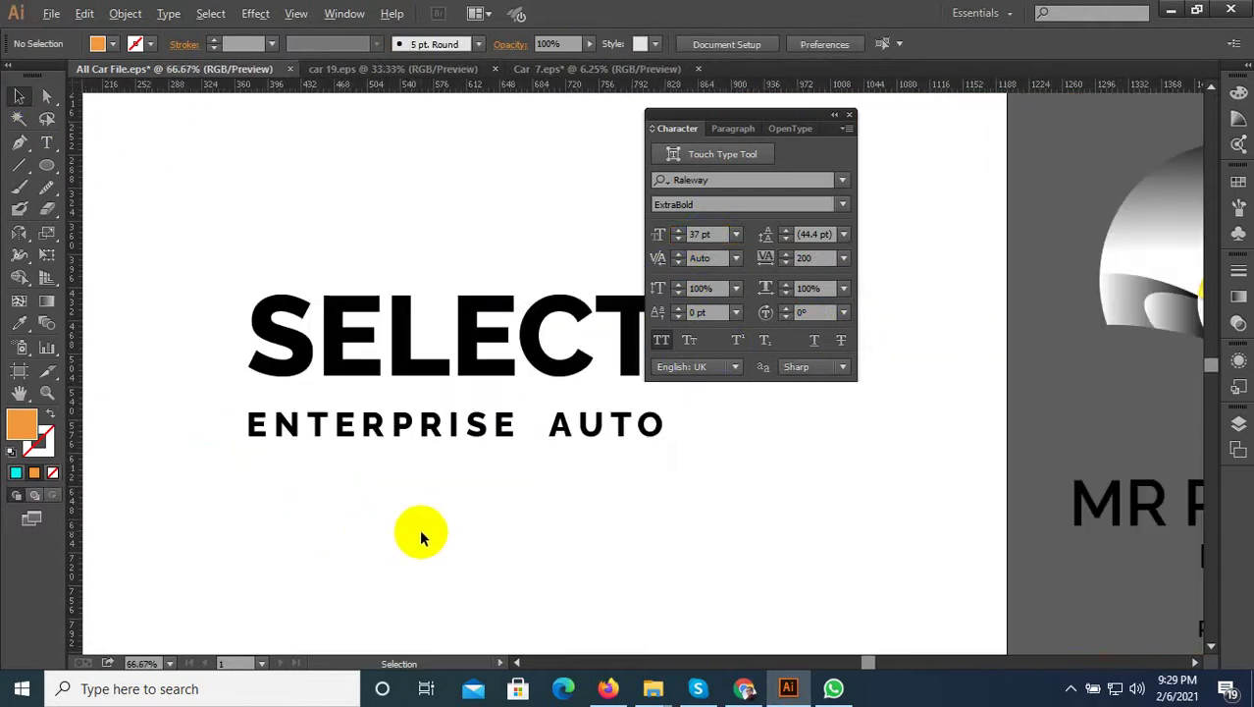
Step: Select the SELECT and ENTERPRISE AUTO lines together and place a copy outside the artboard, beside the MR RIDE NOW text
{"action": "left_click_drag", "start_coordinate": [508, 535], "coordinate": [402, 417]}
{"action": "scroll", "coordinate": [400, 420], "scroll_direction": "down", "scroll_amount": 2}
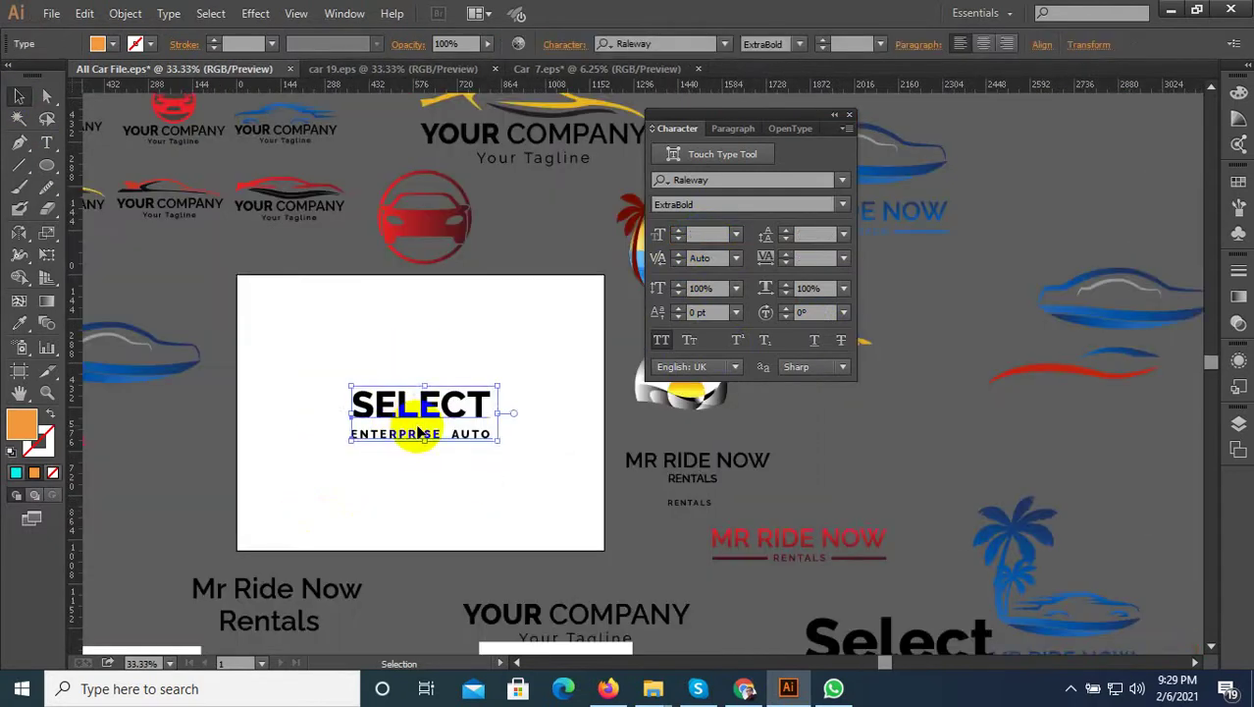
{"action": "left_click", "coordinate": [416, 515]}
{"action": "scroll", "coordinate": [403, 484], "scroll_direction": "up", "scroll_amount": 1}
{"action": "left_click_drag", "start_coordinate": [502, 474], "coordinate": [914, 419]}
{"action": "scroll", "coordinate": [440, 374], "scroll_direction": "down", "scroll_amount": 1}
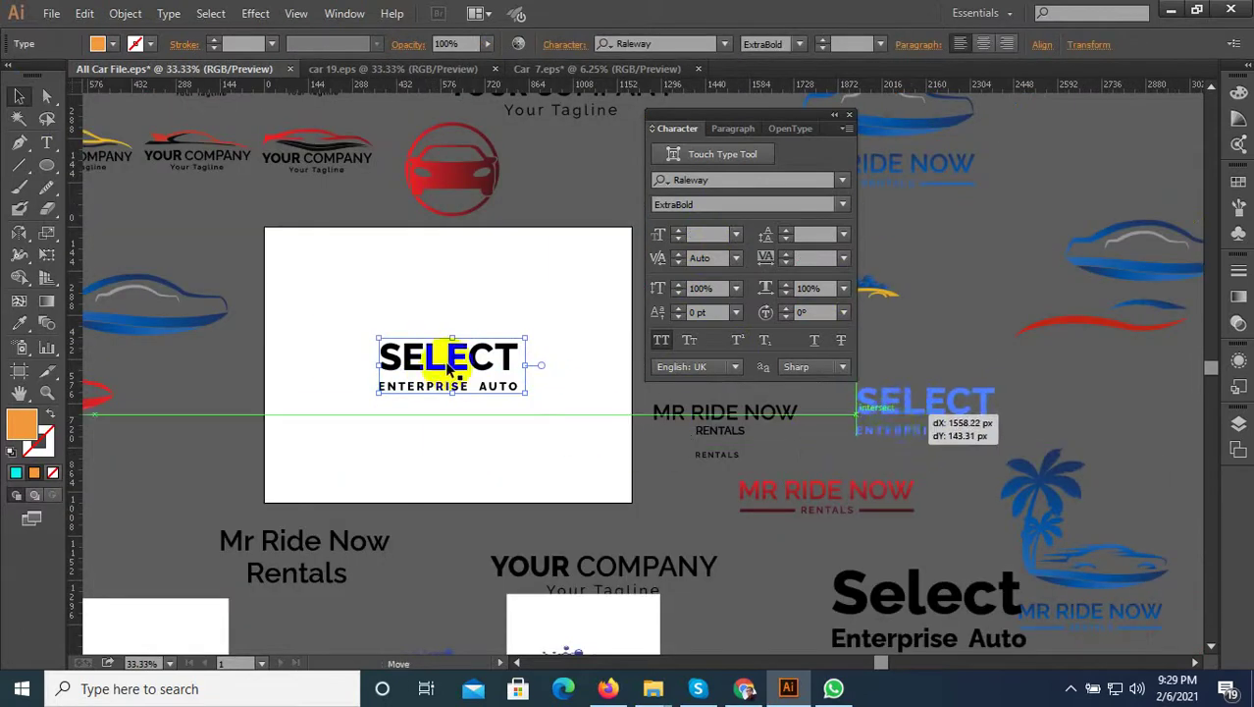
Step: Convert the SELECT and ENTERPRISE AUTO lines on the artboard to outlines
{"action": "scroll", "coordinate": [446, 346], "scroll_direction": "up", "scroll_amount": 2}
{"action": "left_click", "coordinate": [468, 490]}
{"action": "left_click_drag", "start_coordinate": [468, 490], "coordinate": [413, 421]}
{"action": "scroll", "coordinate": [340, 432], "scroll_direction": "up", "scroll_amount": 3}
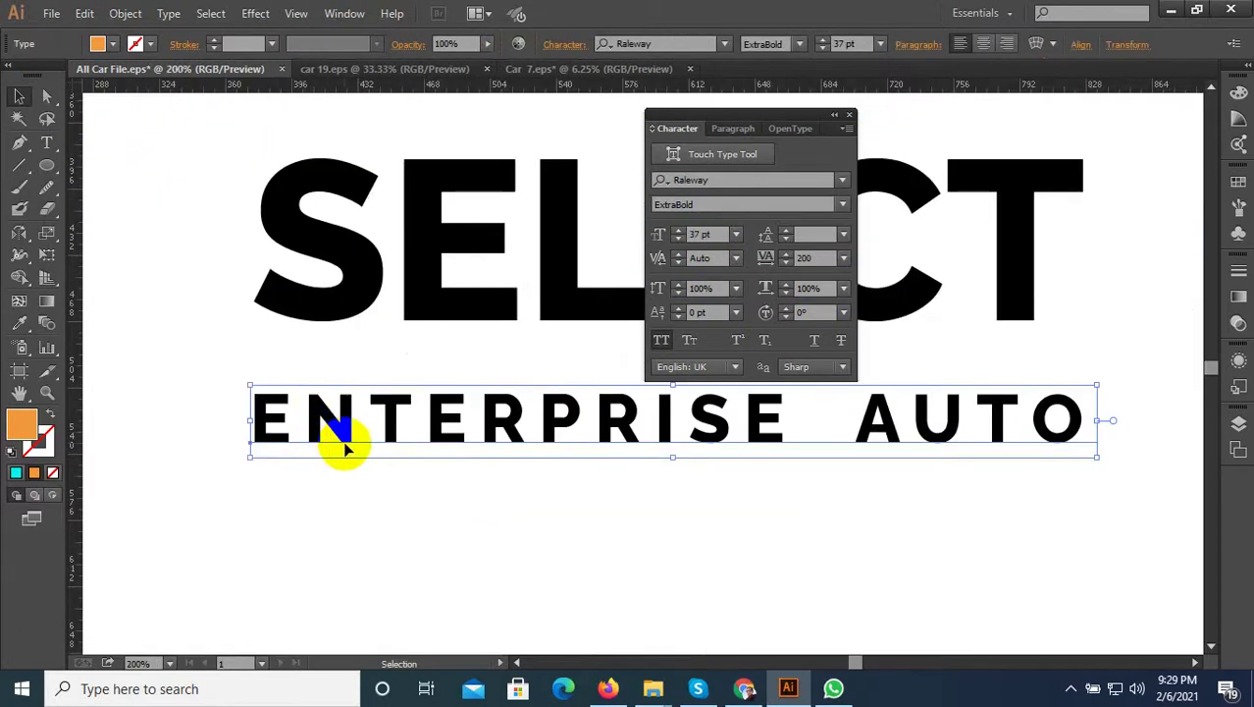
{"action": "left_click_drag", "start_coordinate": [506, 546], "coordinate": [332, 212]}
{"action": "right_click", "coordinate": [394, 251]}
{"action": "left_click", "coordinate": [470, 381]}
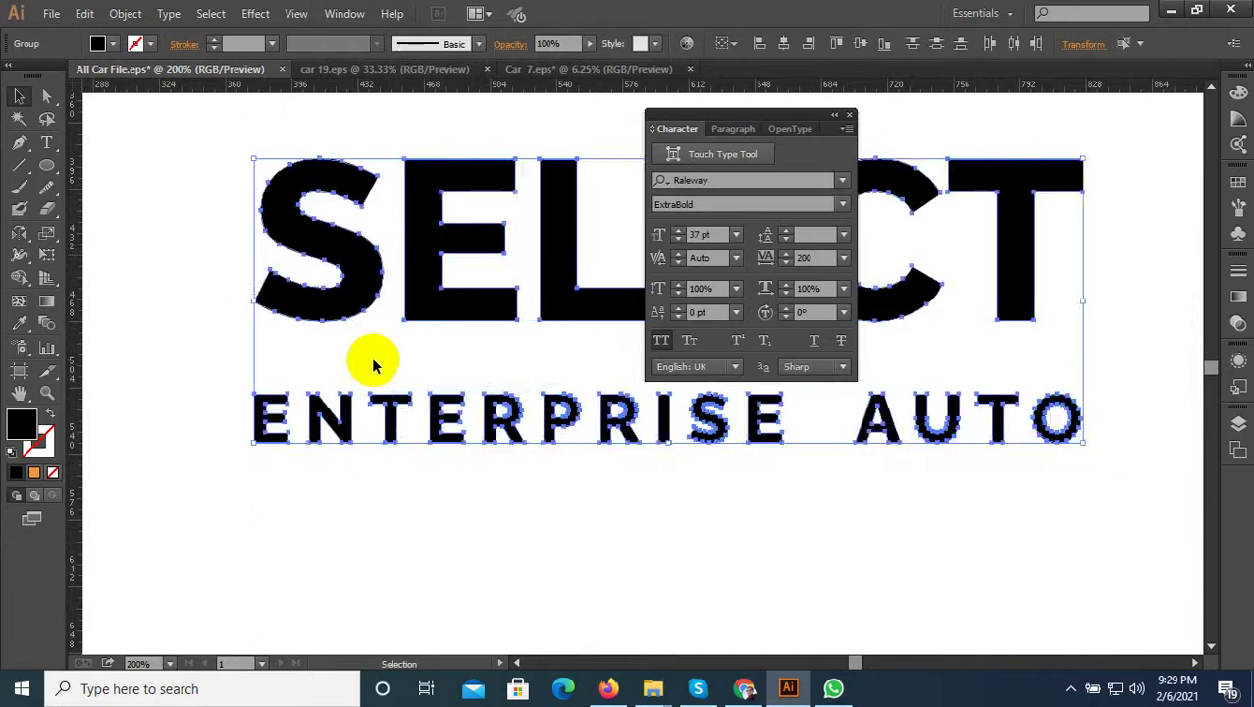
Step: Resize the outlined ENTERPRISE AUTO line to about 451 px wide, aligning its end with the T of SELECT
{"action": "left_click_drag", "start_coordinate": [442, 518], "coordinate": [243, 348]}
{"action": "left_click", "coordinate": [322, 353]}
{"action": "scroll", "coordinate": [285, 393], "scroll_direction": "down", "scroll_amount": 3}
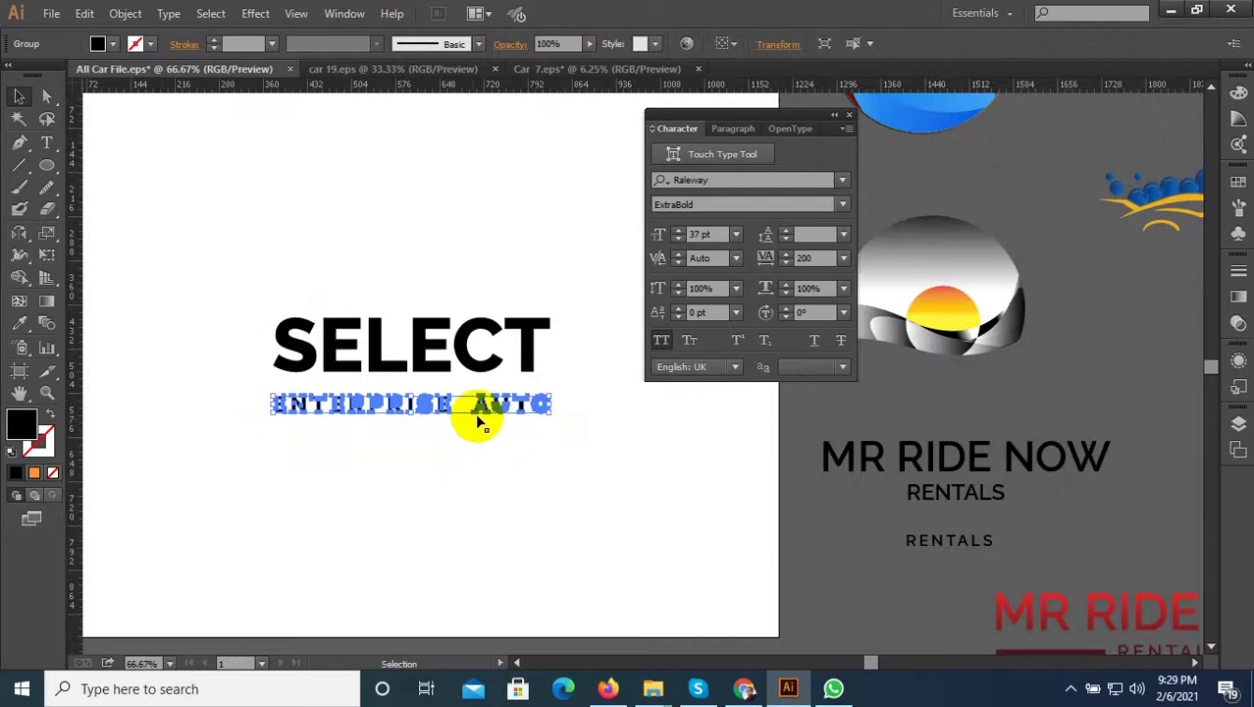
{"action": "scroll", "coordinate": [564, 349], "scroll_direction": "up", "scroll_amount": 2}
{"action": "left_click_drag", "start_coordinate": [546, 461], "coordinate": [538, 299]}
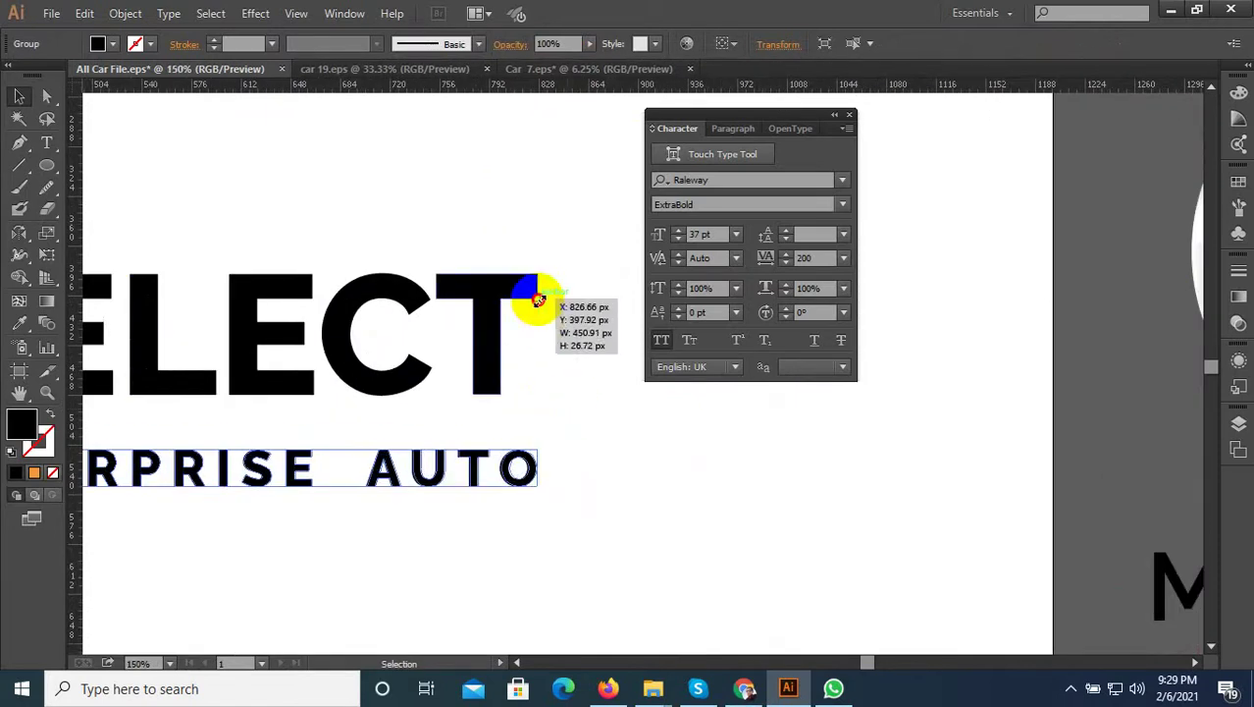
{"action": "scroll", "coordinate": [586, 423], "scroll_direction": "down", "scroll_amount": 3}
{"action": "left_click_drag", "start_coordinate": [626, 504], "coordinate": [349, 402]}
{"action": "scroll", "coordinate": [294, 449], "scroll_direction": "up", "scroll_amount": 3}
{"action": "left_click", "coordinate": [318, 508]}
Step: Select both outlined lines on the artboard and scale them up slightly from their centre
{"action": "scroll", "coordinate": [320, 510], "scroll_direction": "down", "scroll_amount": 5}
{"action": "left_click_drag", "start_coordinate": [534, 543], "coordinate": [403, 433]}
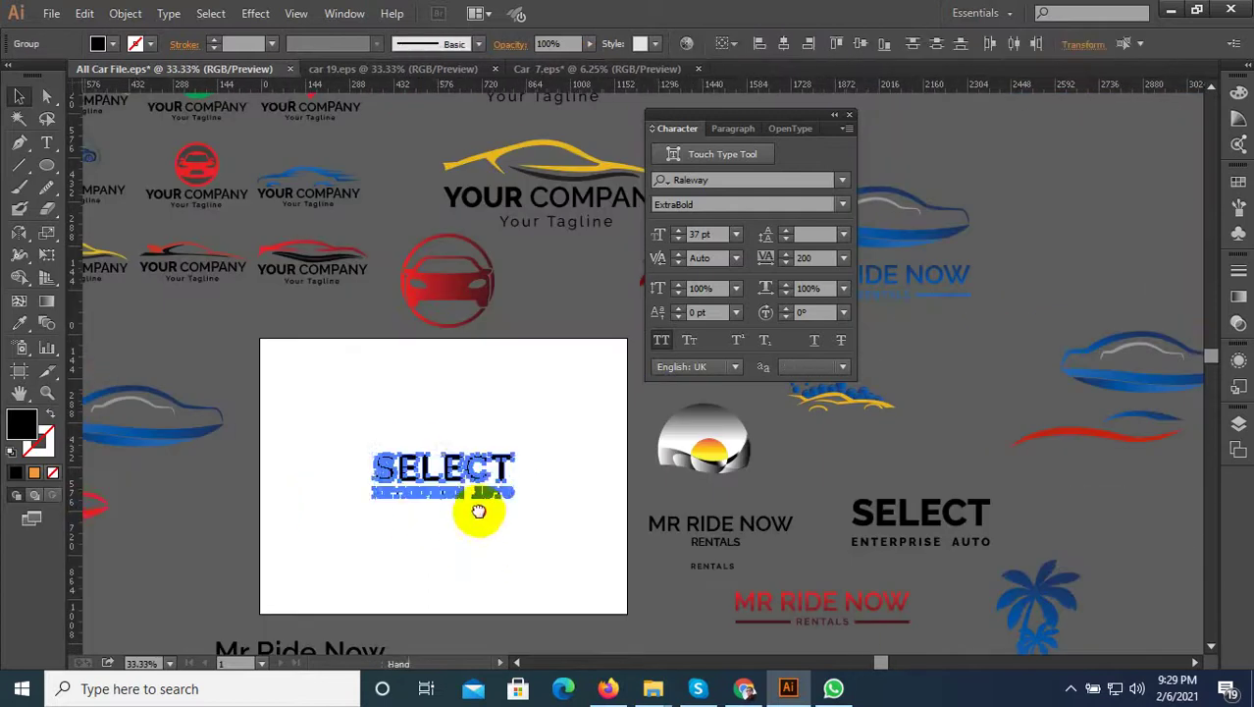
{"action": "left_click_drag", "start_coordinate": [479, 510], "coordinate": [452, 437]}
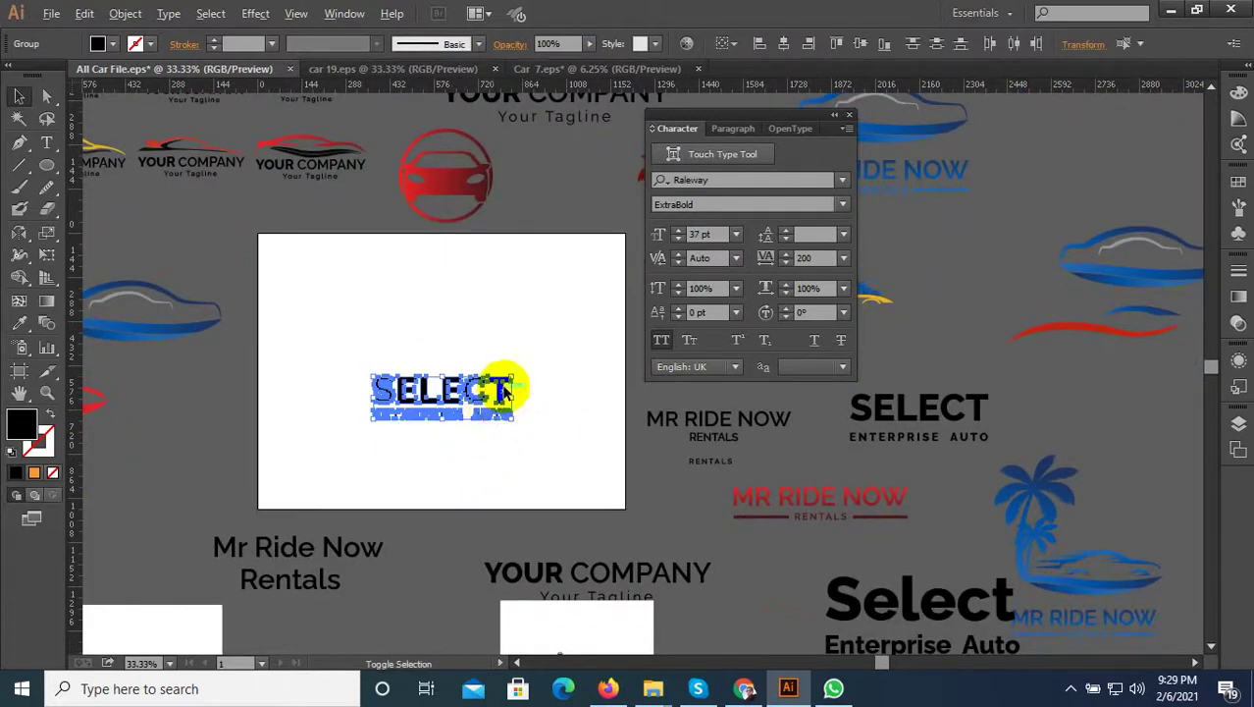
{"action": "mouse_move", "coordinate": [511, 379]}
{"action": "left_mouse_down"}
{"action": "mouse_move", "coordinate": [525, 355]}
{"action": "mouse_move", "coordinate": [530, 369]}
{"action": "left_mouse_up"}
{"action": "left_click", "coordinate": [454, 461]}
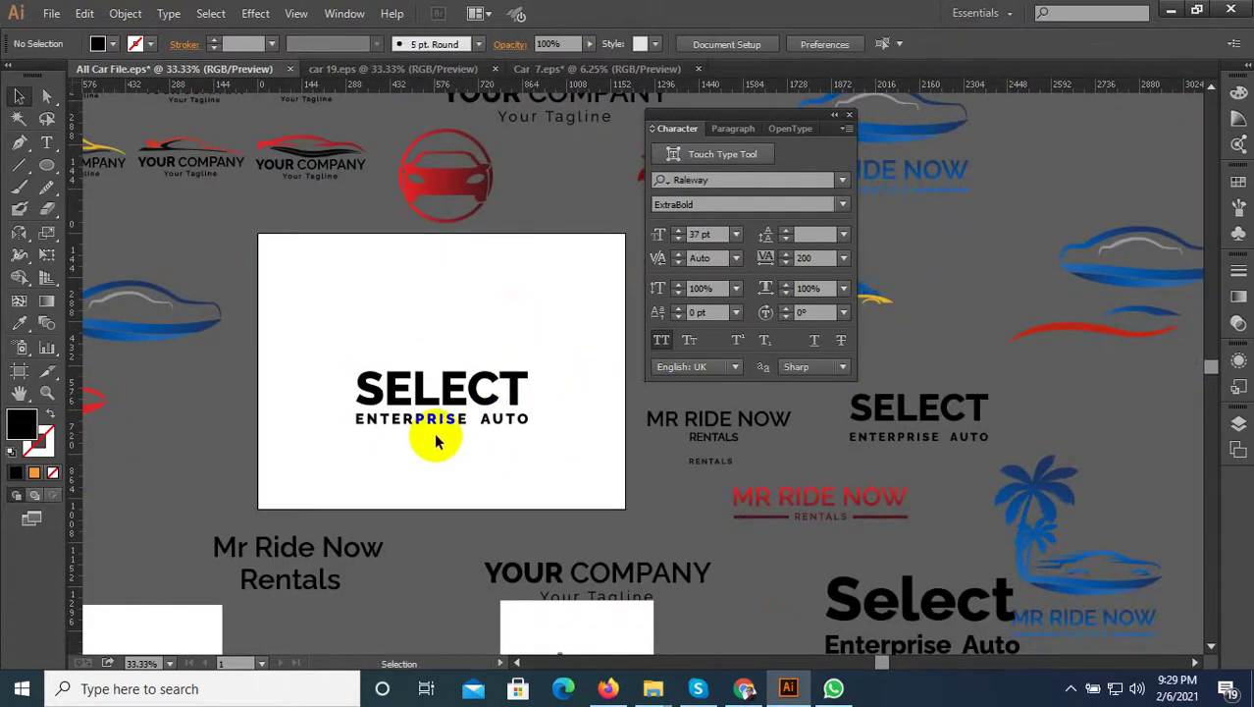
Step: Apply the red gradient of the round car logo to both outlined lines with the Eyedropper
{"action": "scroll", "coordinate": [436, 441], "scroll_direction": "up", "scroll_amount": 2}
{"action": "left_click", "coordinate": [335, 314]}
{"action": "scroll", "coordinate": [335, 314], "scroll_direction": "down", "scroll_amount": 2}
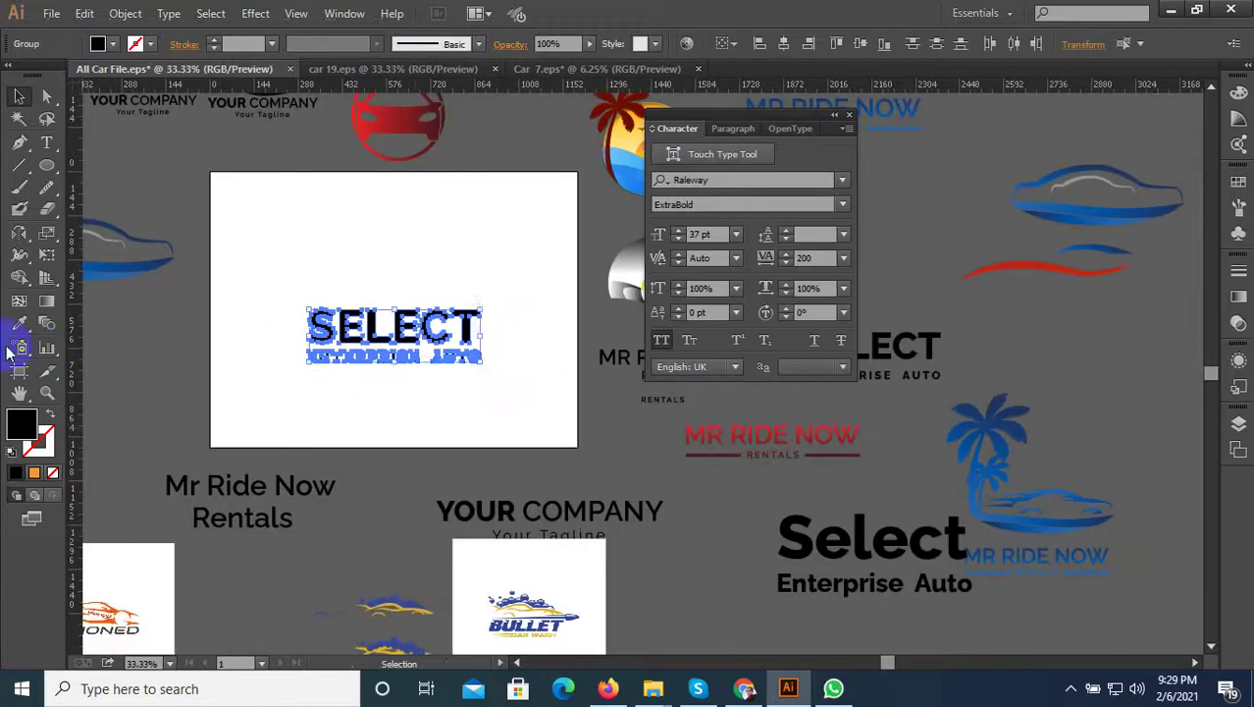
{"action": "scroll", "coordinate": [419, 427], "scroll_direction": "down", "scroll_amount": 1}
{"action": "left_click", "coordinate": [402, 183]}
{"action": "scroll", "coordinate": [390, 355], "scroll_direction": "up", "scroll_amount": 2}
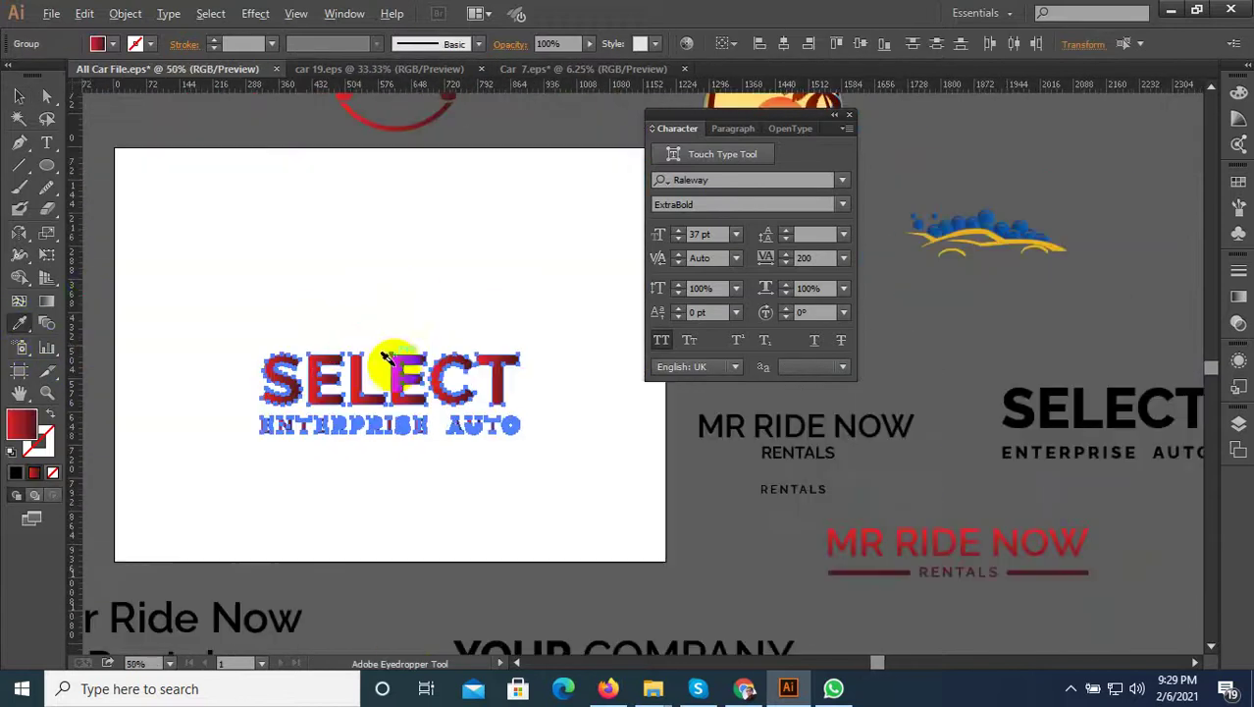
Step: Redirect the red gradient vertically across both lines, bright red on SELECT fading to dark on ENTERPRISE AUTO
{"action": "left_click", "coordinate": [44, 306]}
{"action": "scroll", "coordinate": [360, 410], "scroll_direction": "up", "scroll_amount": 1}
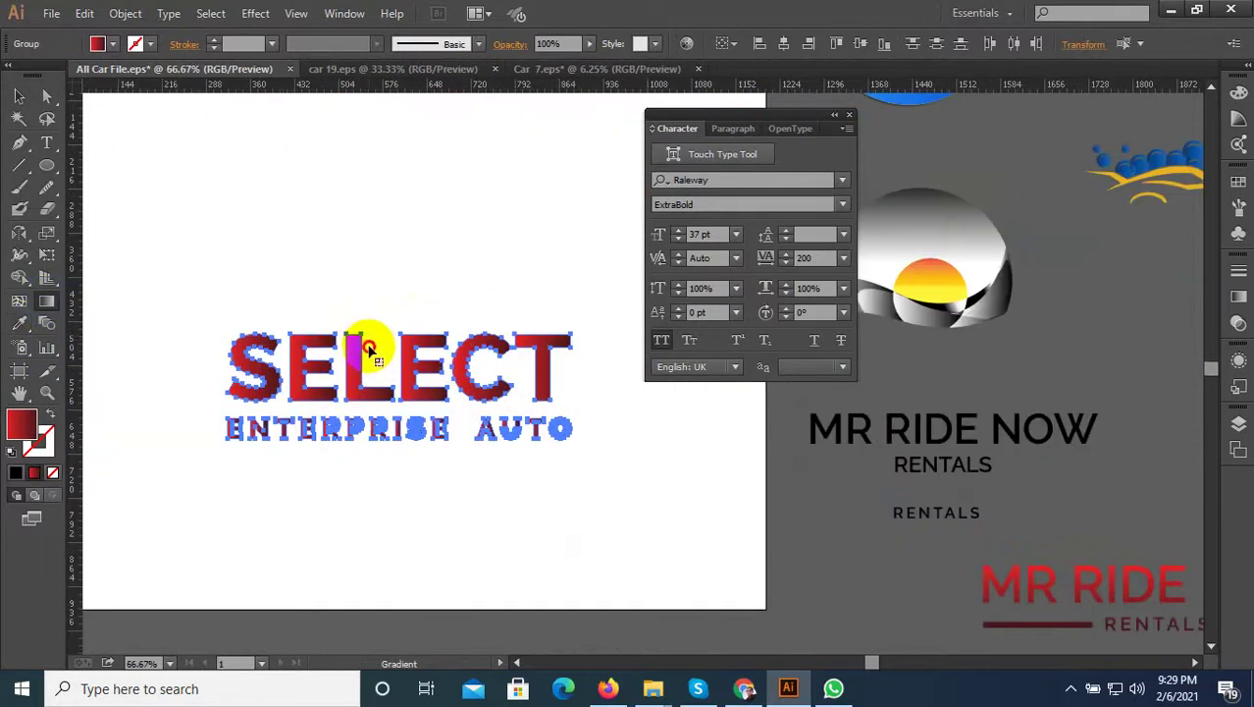
{"action": "left_click_drag", "start_coordinate": [371, 351], "coordinate": [372, 442]}
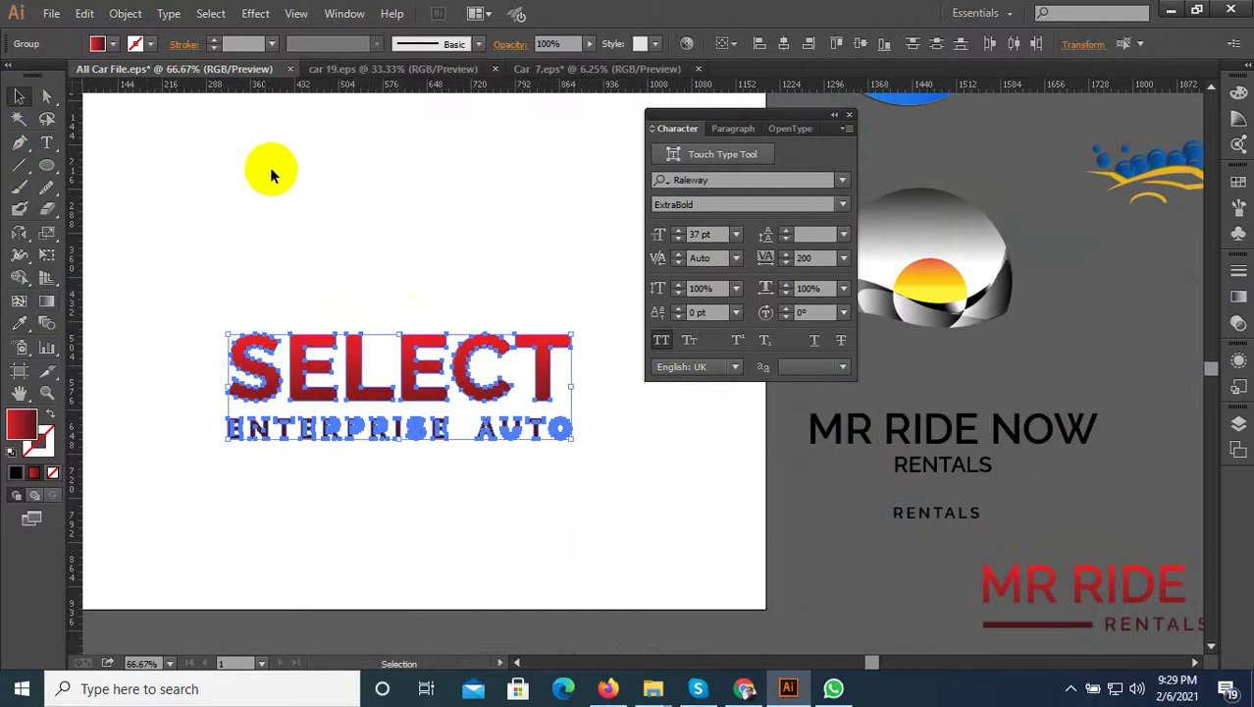
{"action": "left_click", "coordinate": [491, 528]}
{"action": "scroll", "coordinate": [496, 521], "scroll_direction": "down", "scroll_amount": 1}
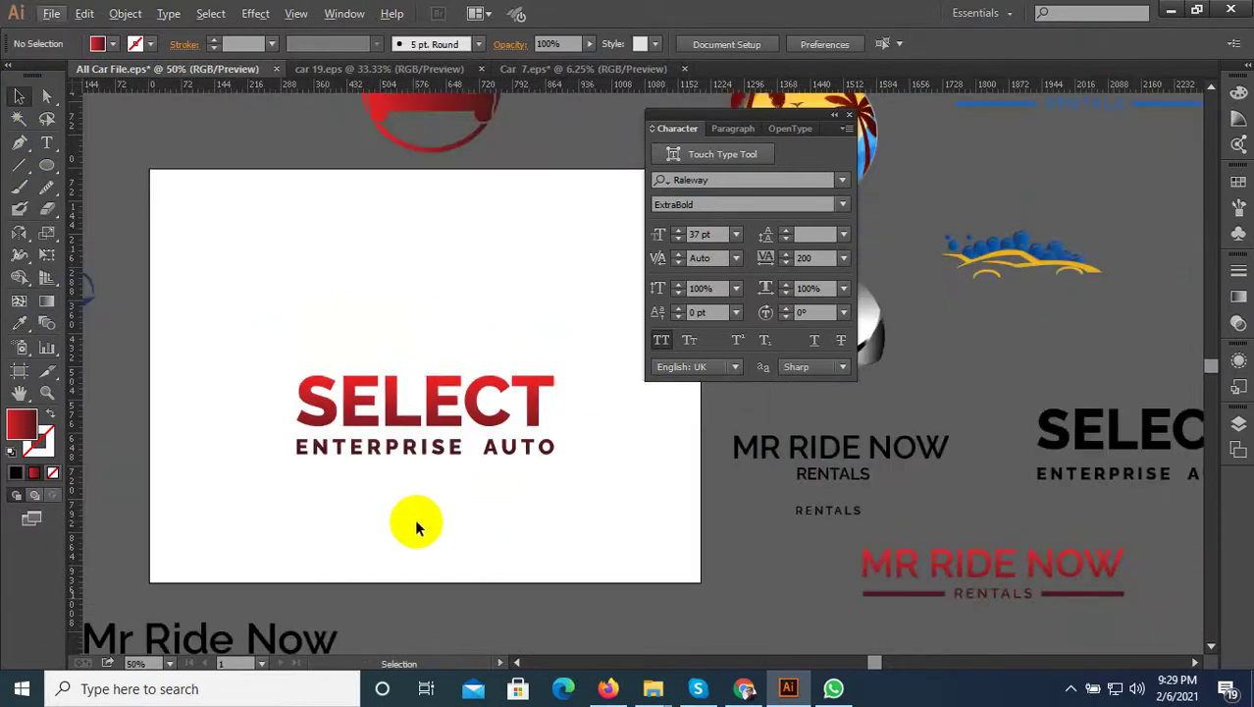
{"action": "scroll", "coordinate": [382, 527], "scroll_direction": "up", "scroll_amount": 1}
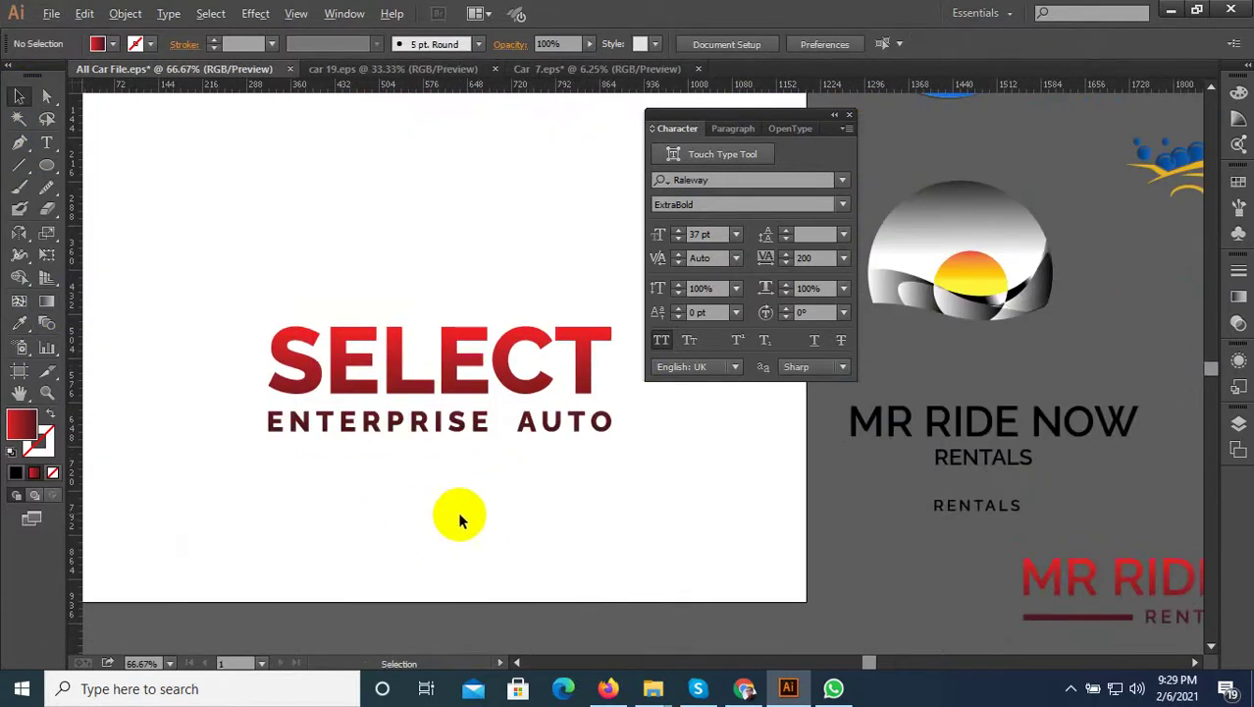
{"action": "scroll", "coordinate": [457, 512], "scroll_direction": "down", "scroll_amount": 2}
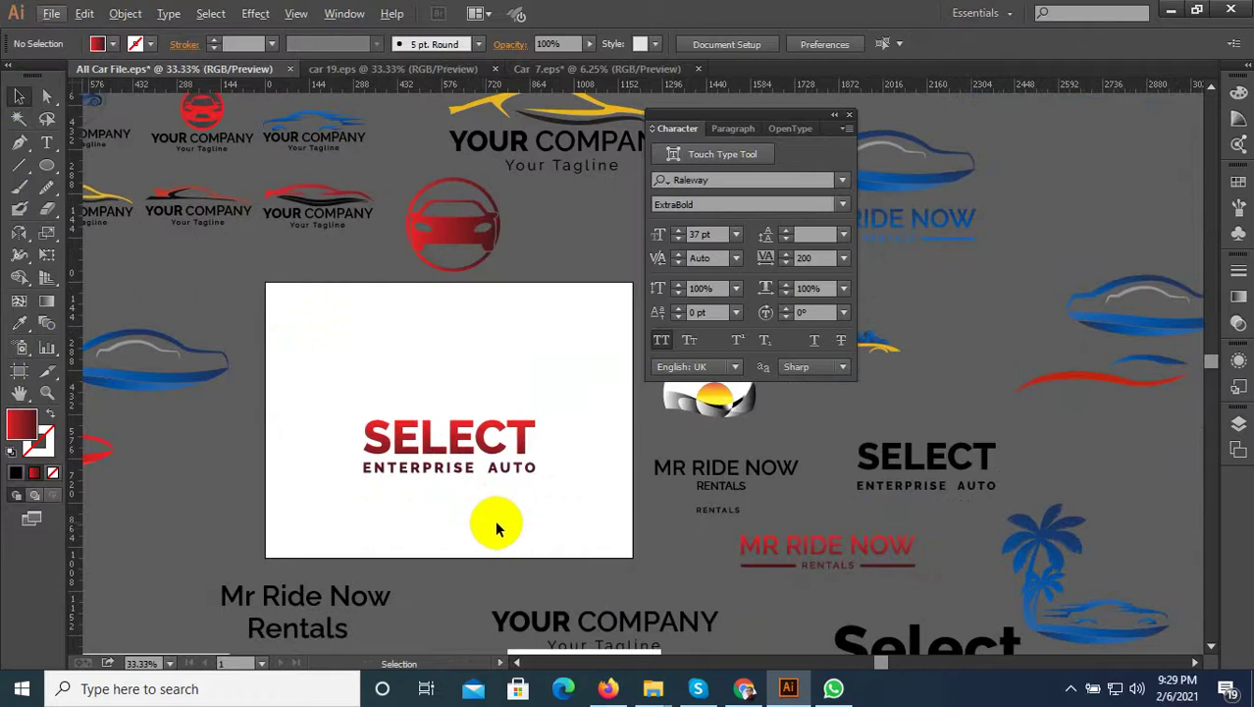
{"action": "scroll", "coordinate": [482, 528], "scroll_direction": "down", "scroll_amount": 1}
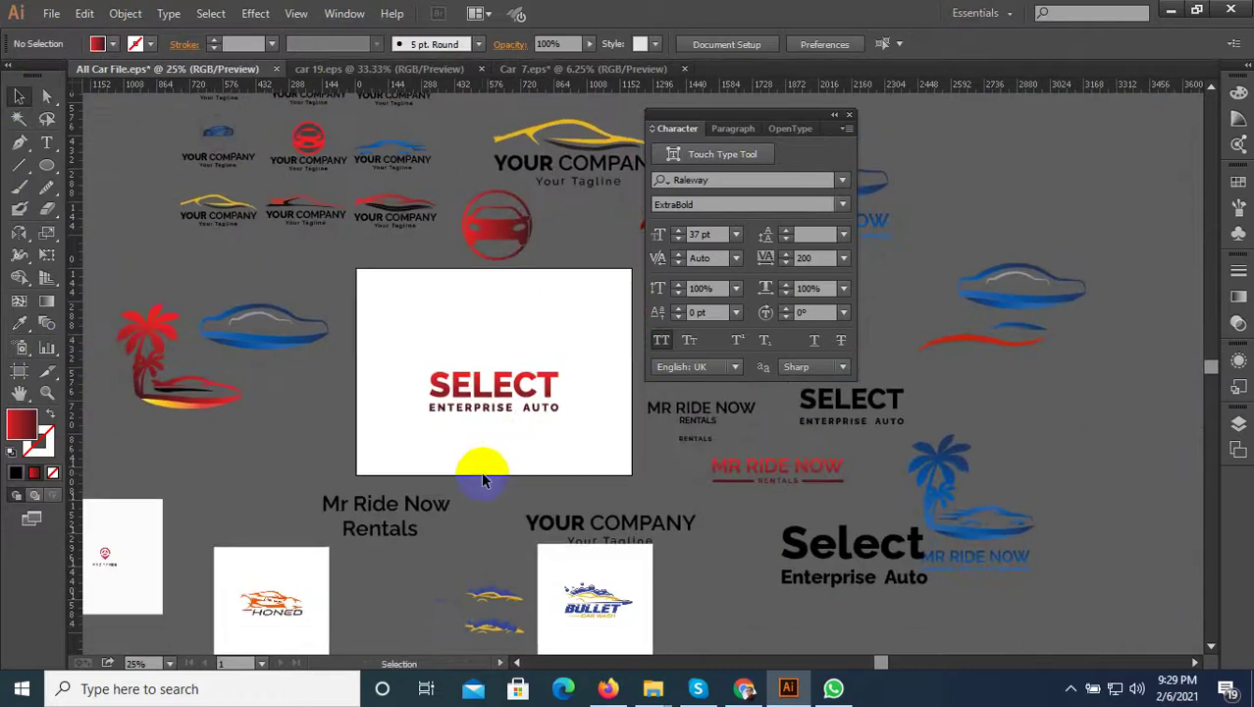
Step: Move the map-pin FIND MY RIDE reference image off its stack to below the round red car reference image
{"action": "left_click_drag", "start_coordinate": [490, 470], "coordinate": [597, 383]}
{"action": "left_click", "coordinate": [628, 601]}
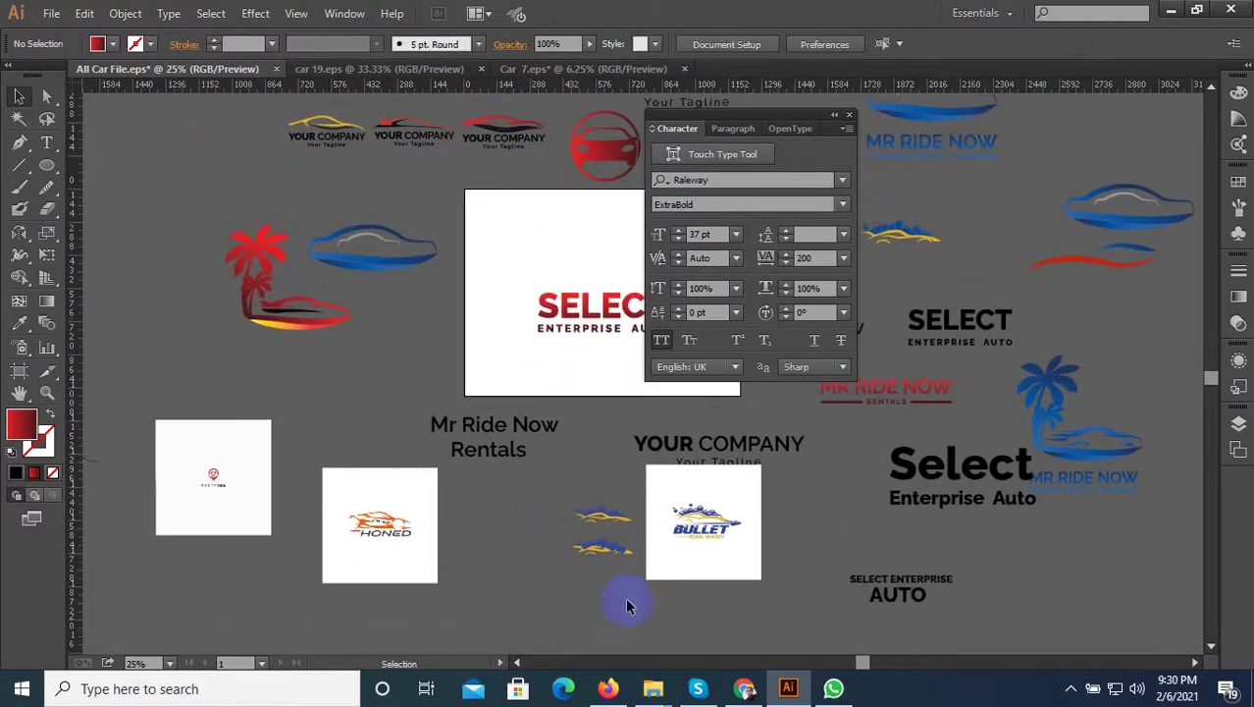
{"action": "scroll", "coordinate": [572, 450], "scroll_direction": "down", "scroll_amount": 2}
{"action": "left_click_drag", "start_coordinate": [481, 493], "coordinate": [454, 501]}
{"action": "left_click_drag", "start_coordinate": [358, 523], "coordinate": [512, 451]}
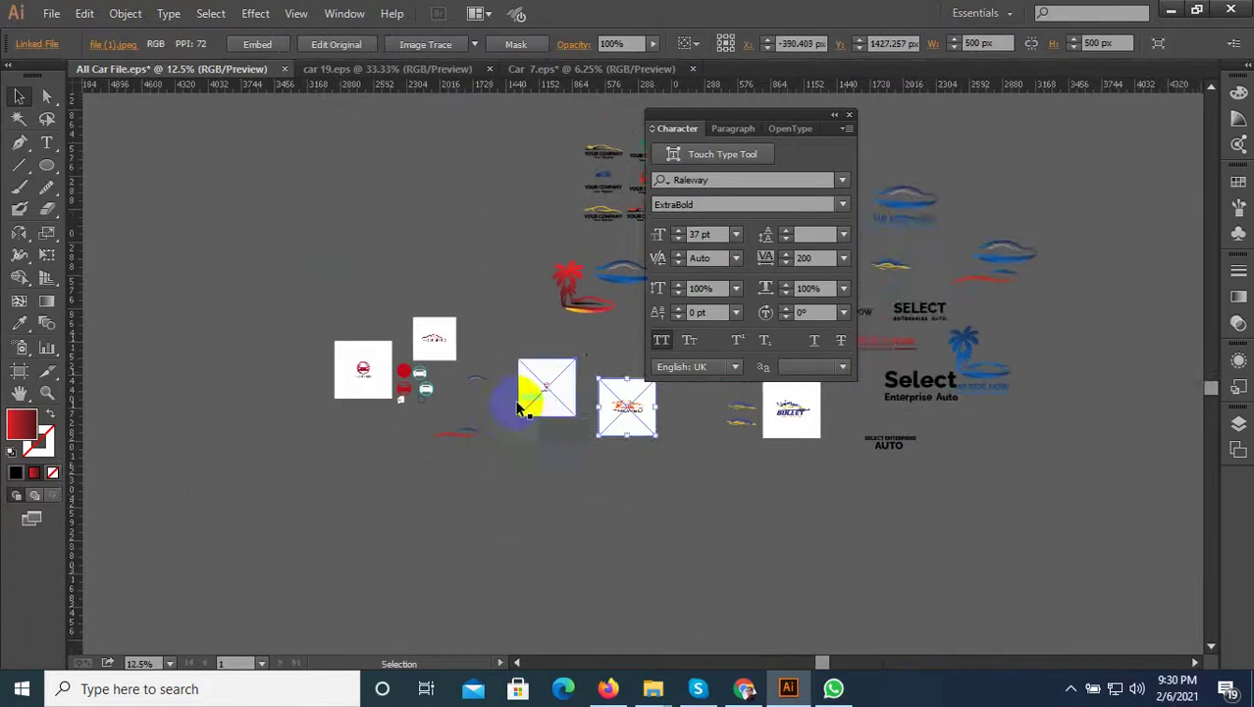
{"action": "scroll", "coordinate": [517, 402], "scroll_direction": "up", "scroll_amount": 2}
{"action": "left_click", "coordinate": [563, 381]}
{"action": "scroll", "coordinate": [564, 386], "scroll_direction": "down", "scroll_amount": 2}
{"action": "left_click_drag", "start_coordinate": [569, 383], "coordinate": [336, 465]}
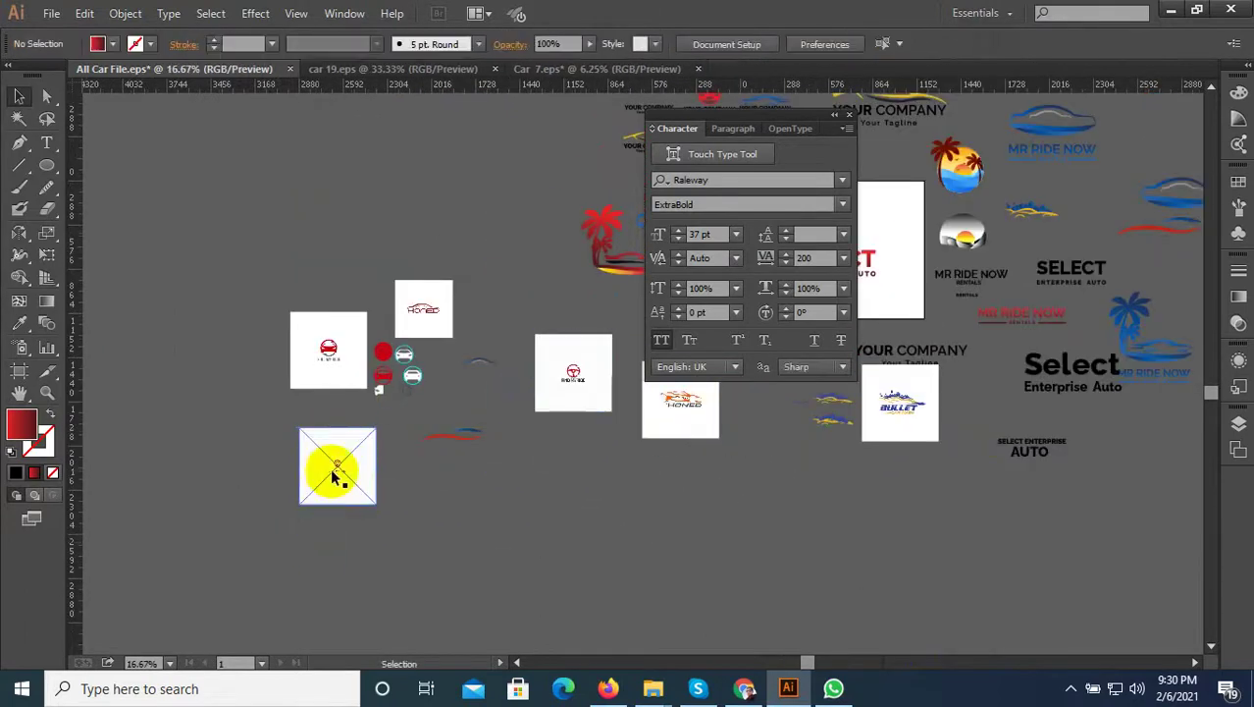
Step: Inspect the map-pin logo closely, and move the steering-wheel FIND MY RIDE reference image down and left off the stack
{"action": "scroll", "coordinate": [338, 467], "scroll_direction": "up", "scroll_amount": 4}
{"action": "scroll", "coordinate": [340, 467], "scroll_direction": "up", "scroll_amount": 6}
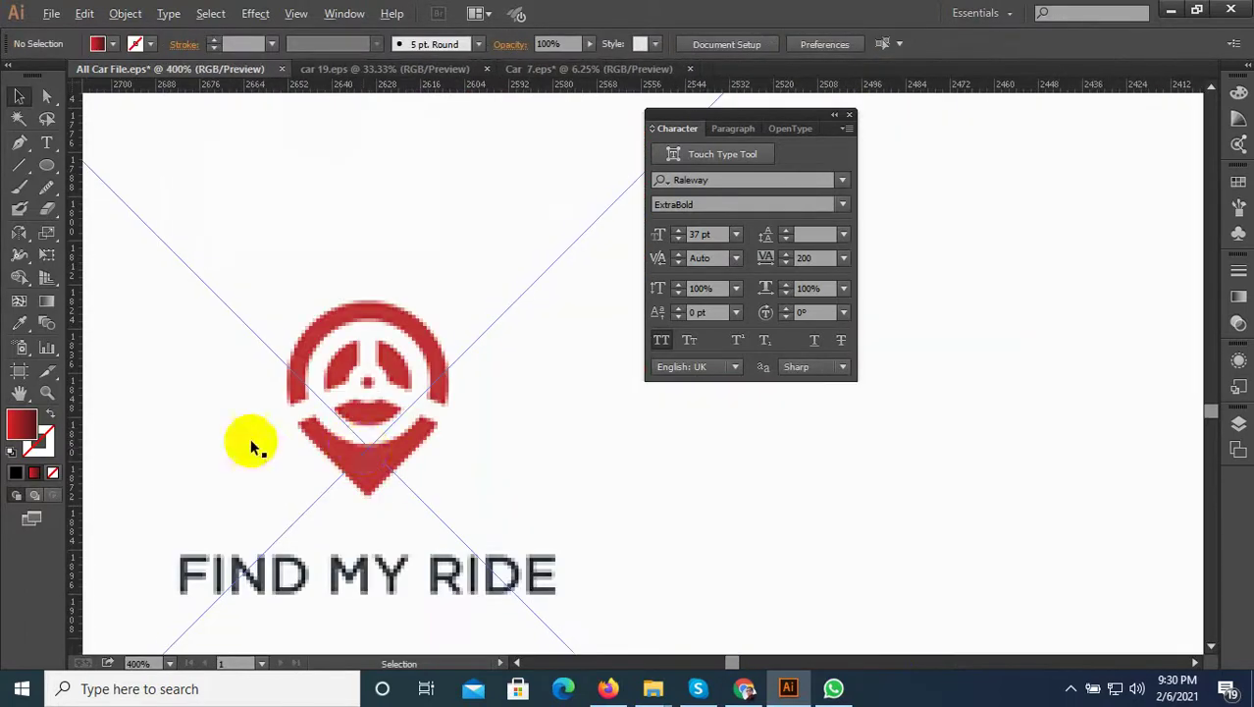
{"action": "scroll", "coordinate": [220, 447], "scroll_direction": "down", "scroll_amount": 7}
{"action": "left_click_drag", "start_coordinate": [459, 457], "coordinate": [122, 512]}
{"action": "scroll", "coordinate": [278, 380], "scroll_direction": "up", "scroll_amount": 2}
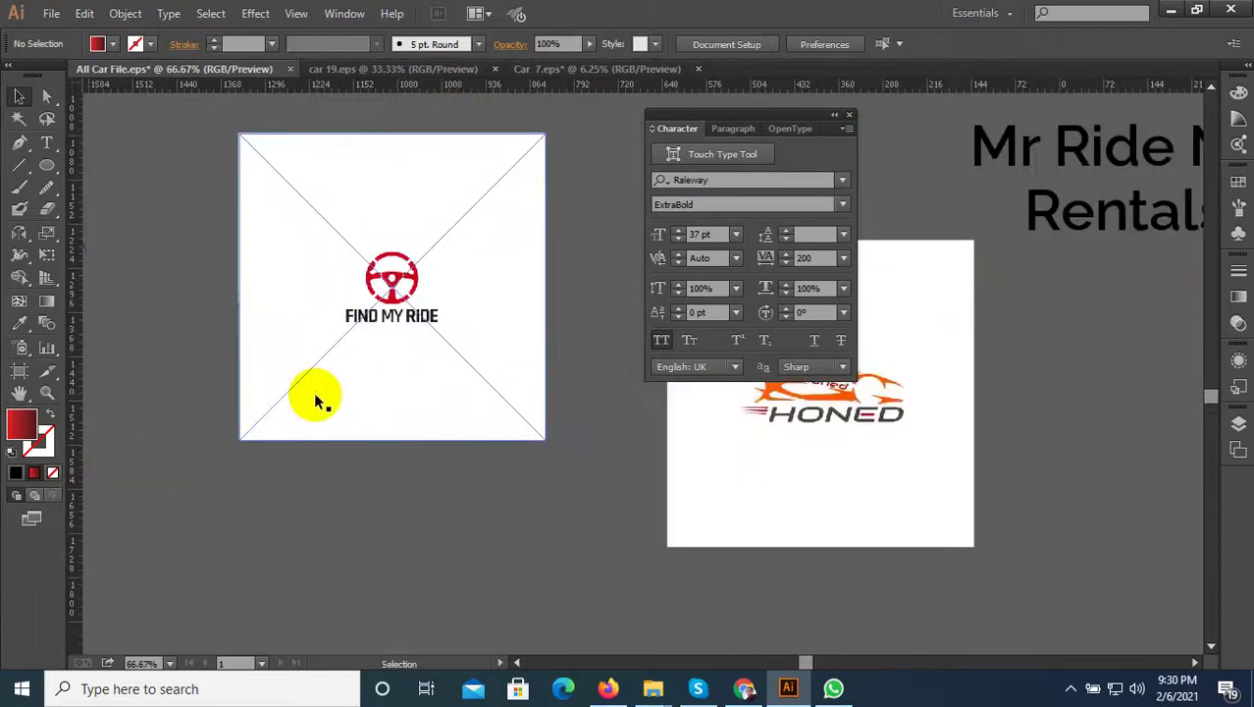
{"action": "scroll", "coordinate": [405, 337], "scroll_direction": "down", "scroll_amount": 2}
{"action": "left_click_drag", "start_coordinate": [405, 337], "coordinate": [317, 504]}
Step: Inspect the red car-silhouette FIND MY RIDE reference image and move it up and left, beside the small HONED image
{"action": "scroll", "coordinate": [328, 247], "scroll_direction": "up", "scroll_amount": 5}
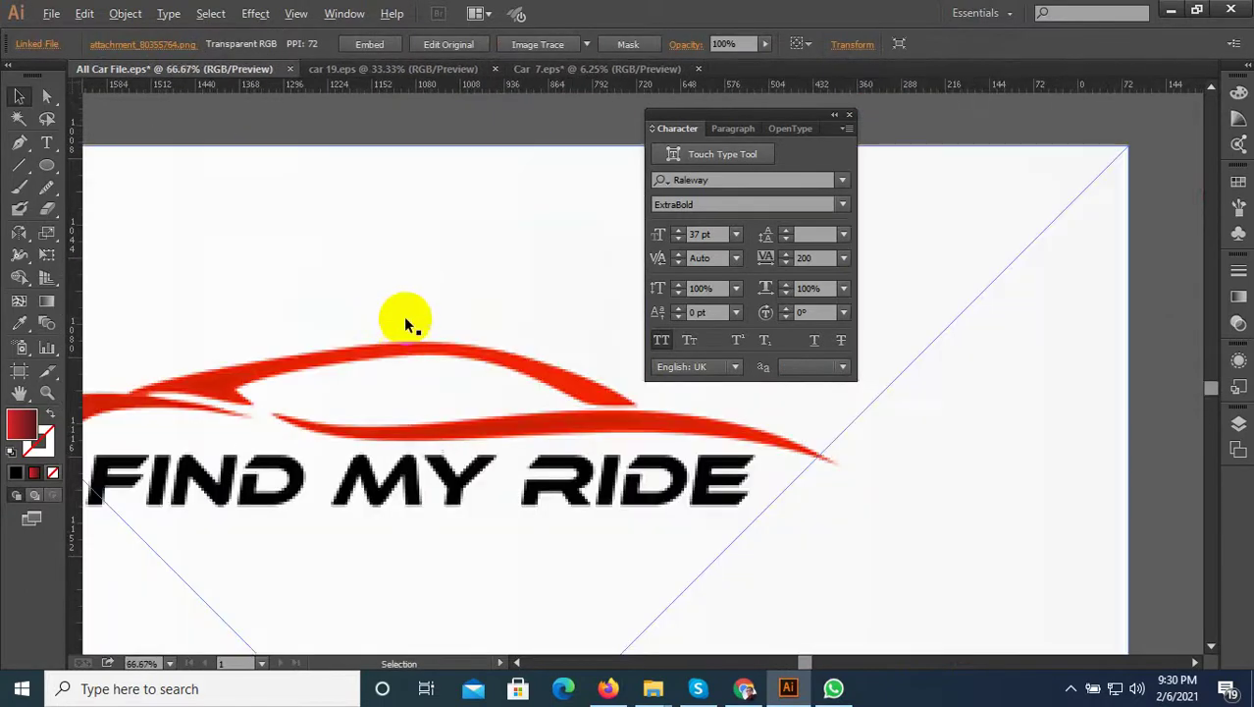
{"action": "scroll", "coordinate": [404, 315], "scroll_direction": "down", "scroll_amount": 1}
{"action": "left_click_drag", "start_coordinate": [414, 351], "coordinate": [294, 199]}
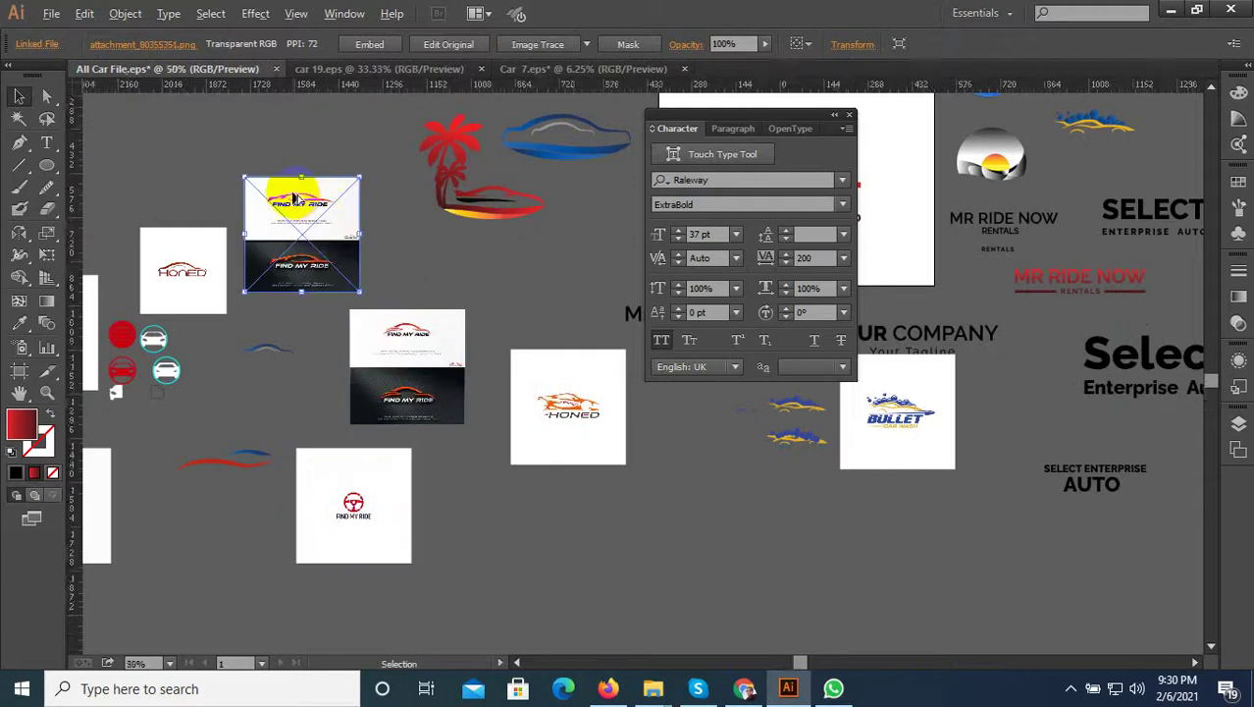
Step: Start a Pen tool trace of the FIND MY RIDE red car silhouette, from the front bumper tip along the bumper's lower edge
{"action": "scroll", "coordinate": [295, 199], "scroll_direction": "up", "scroll_amount": 4}
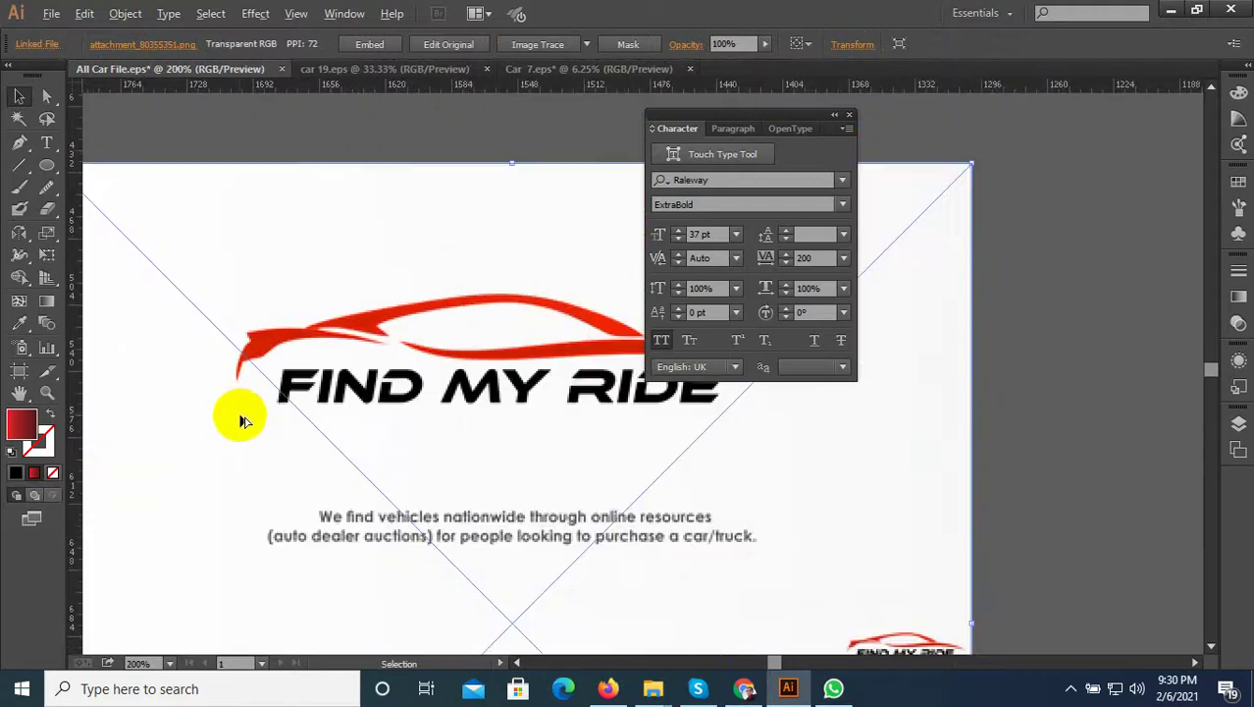
{"action": "scroll", "coordinate": [210, 400], "scroll_direction": "up", "scroll_amount": 3}
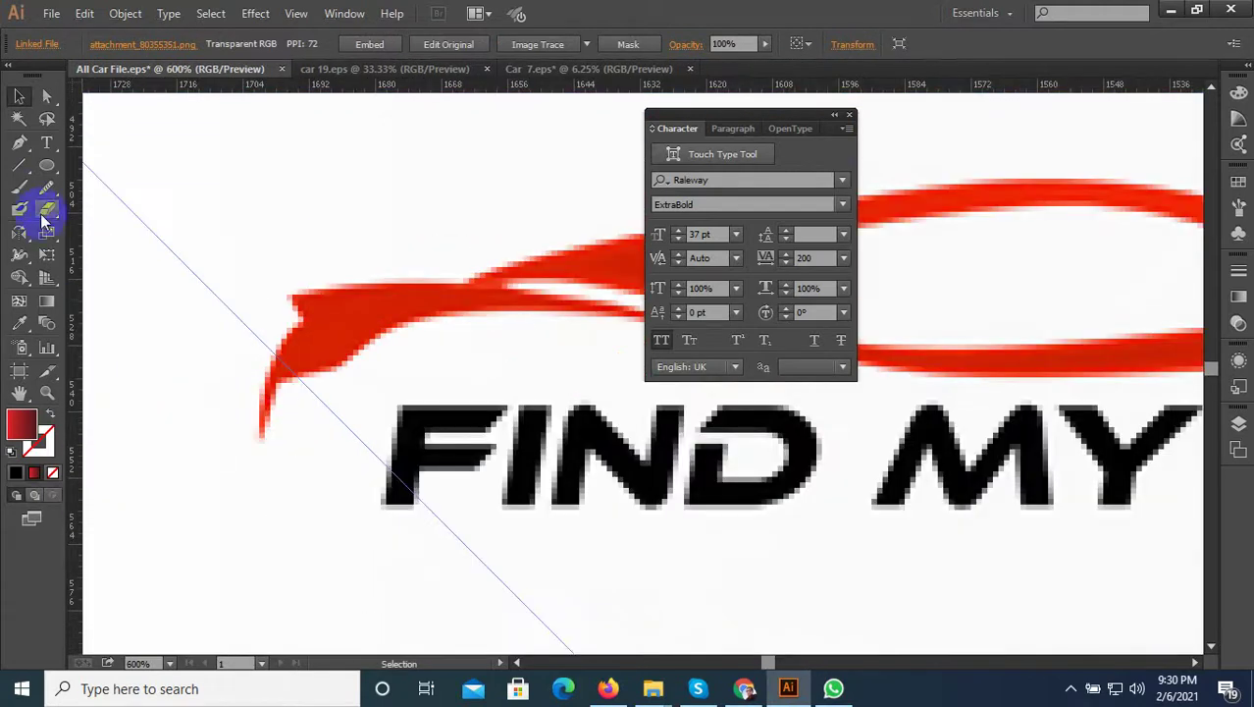
{"action": "scroll", "coordinate": [267, 363], "scroll_direction": "up", "scroll_amount": 2}
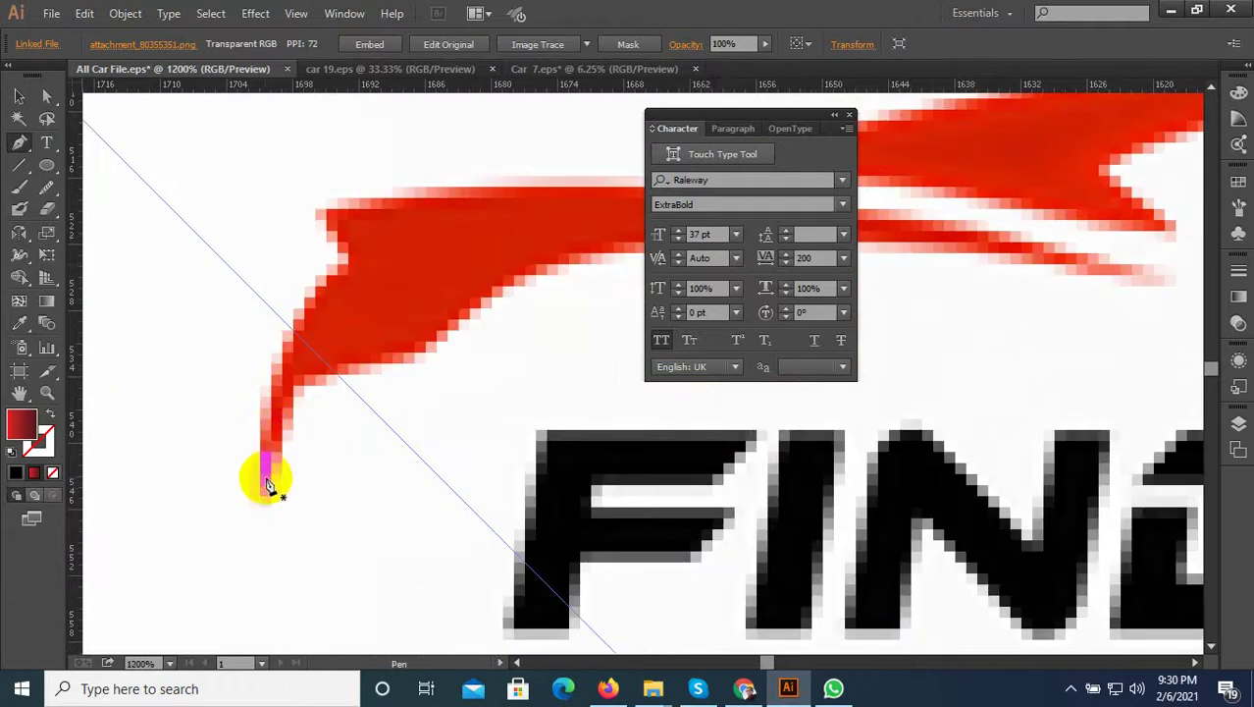
{"action": "left_click", "coordinate": [267, 497]}
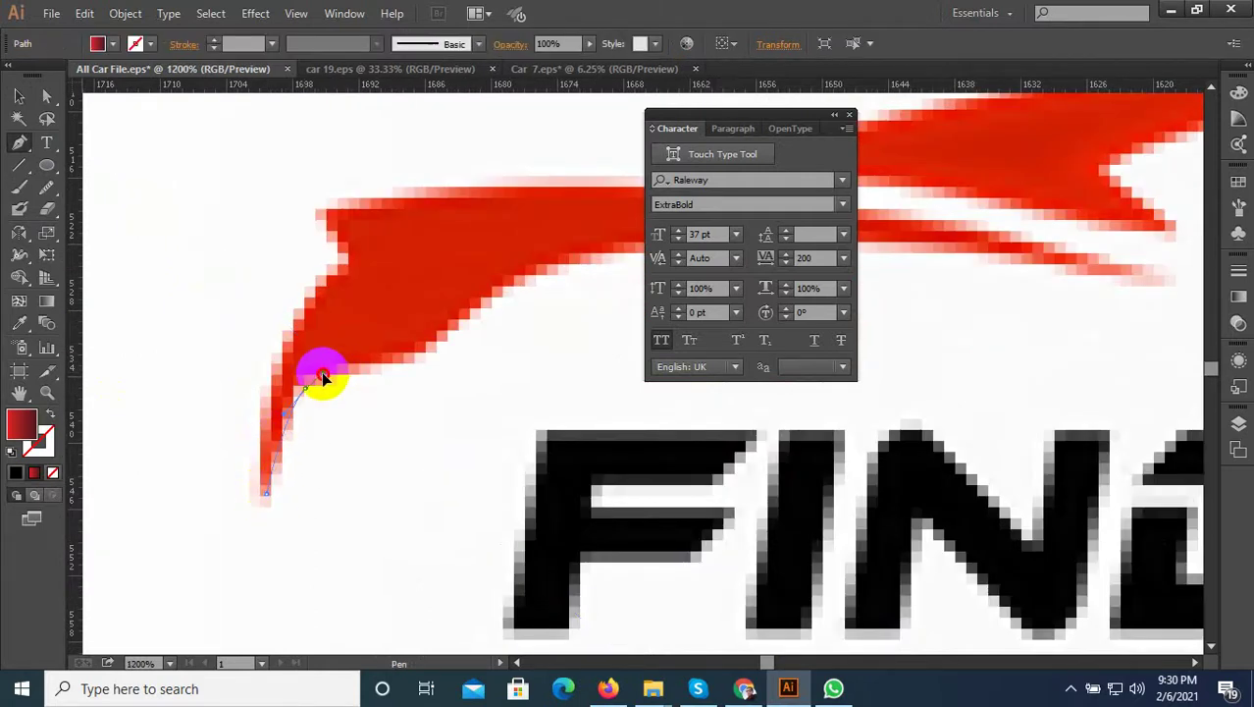
{"action": "left_click_drag", "start_coordinate": [325, 375], "coordinate": [307, 386]}
{"action": "left_click", "coordinate": [327, 383]}
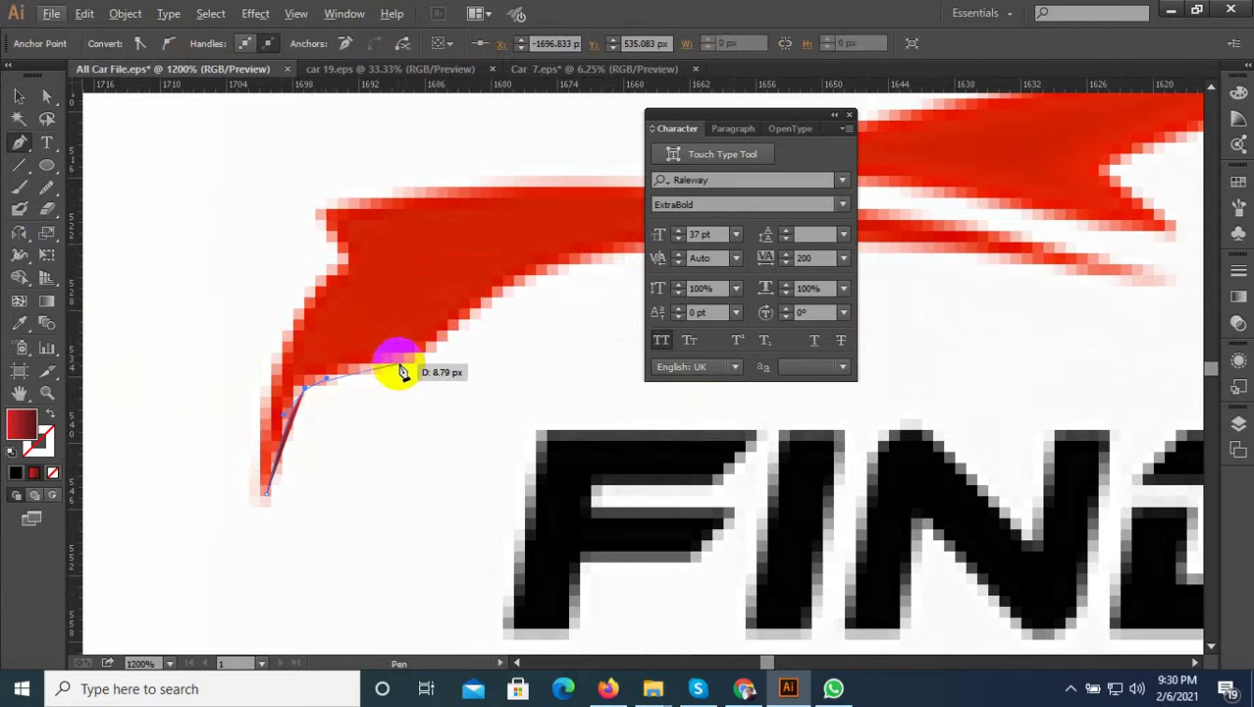
{"action": "left_click", "coordinate": [407, 361]}
Step: Continue the car trace along the underside of the front fender up to the crest of its lower curve
{"action": "key", "text": "space"}
{"action": "left_click_drag", "start_coordinate": [407, 376], "coordinate": [230, 457]}
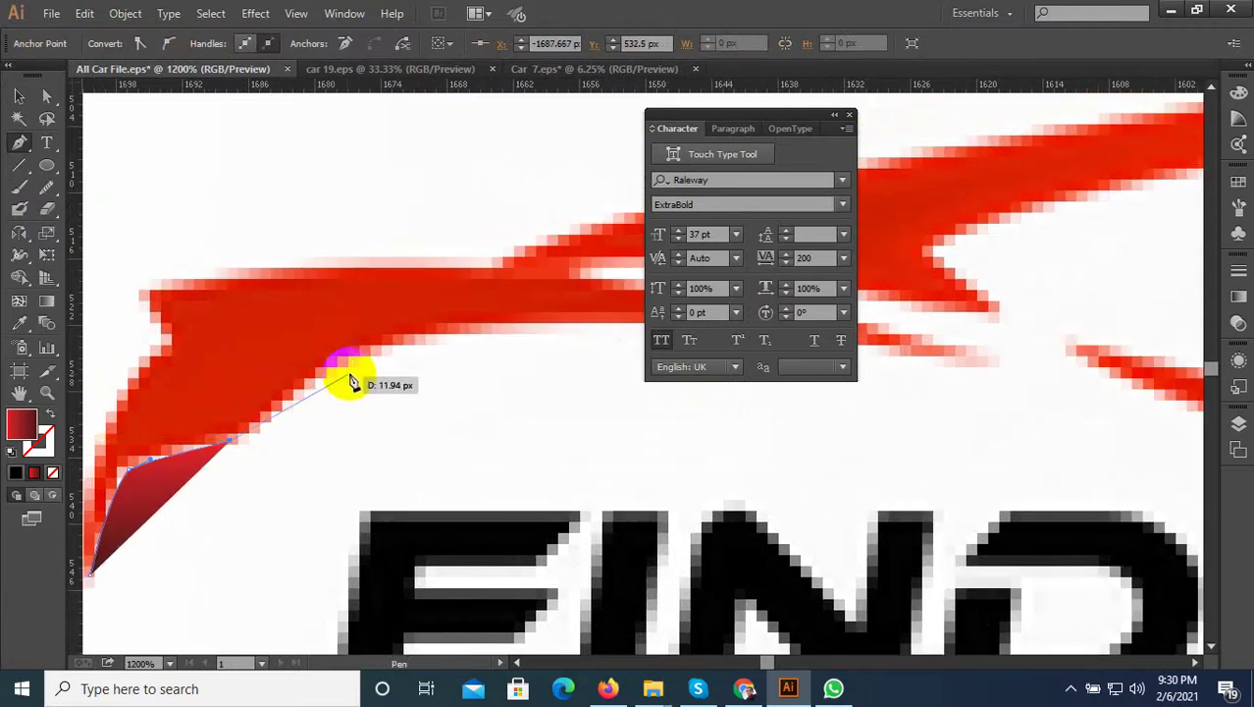
{"action": "left_click", "coordinate": [344, 364]}
{"action": "key", "text": "space"}
{"action": "left_click_drag", "start_coordinate": [340, 380], "coordinate": [209, 445]}
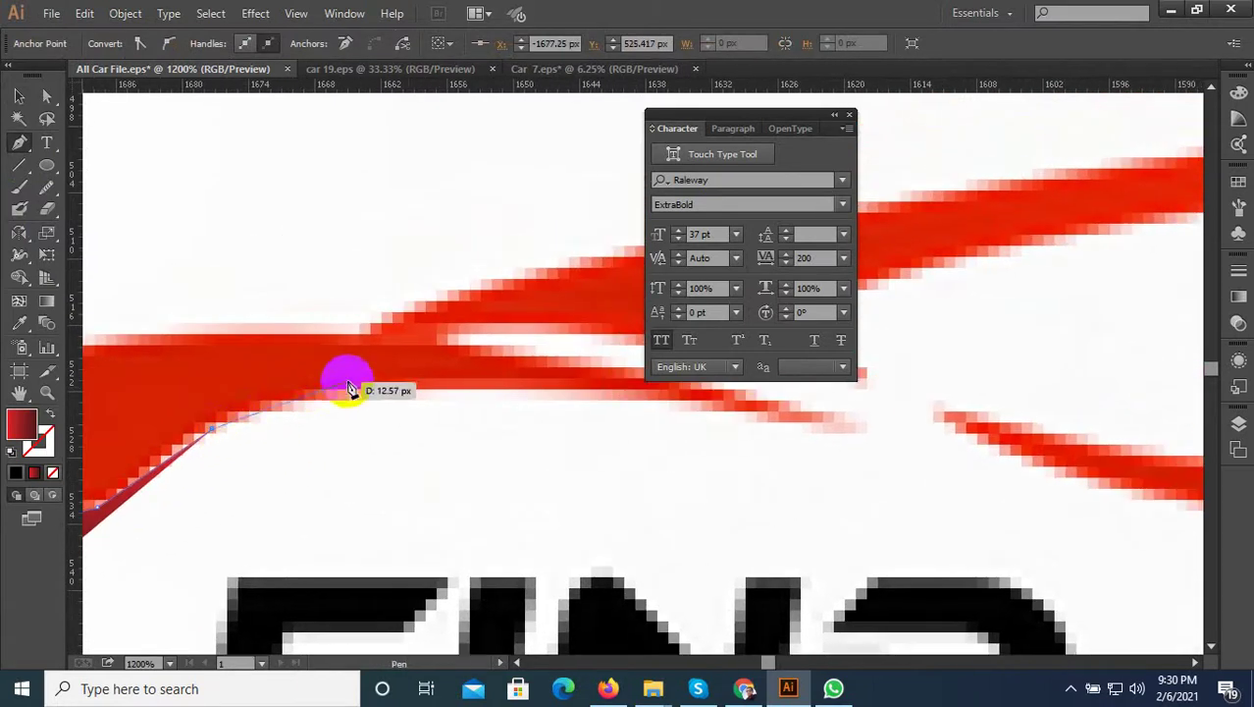
{"action": "left_click_drag", "start_coordinate": [429, 391], "coordinate": [510, 402]}
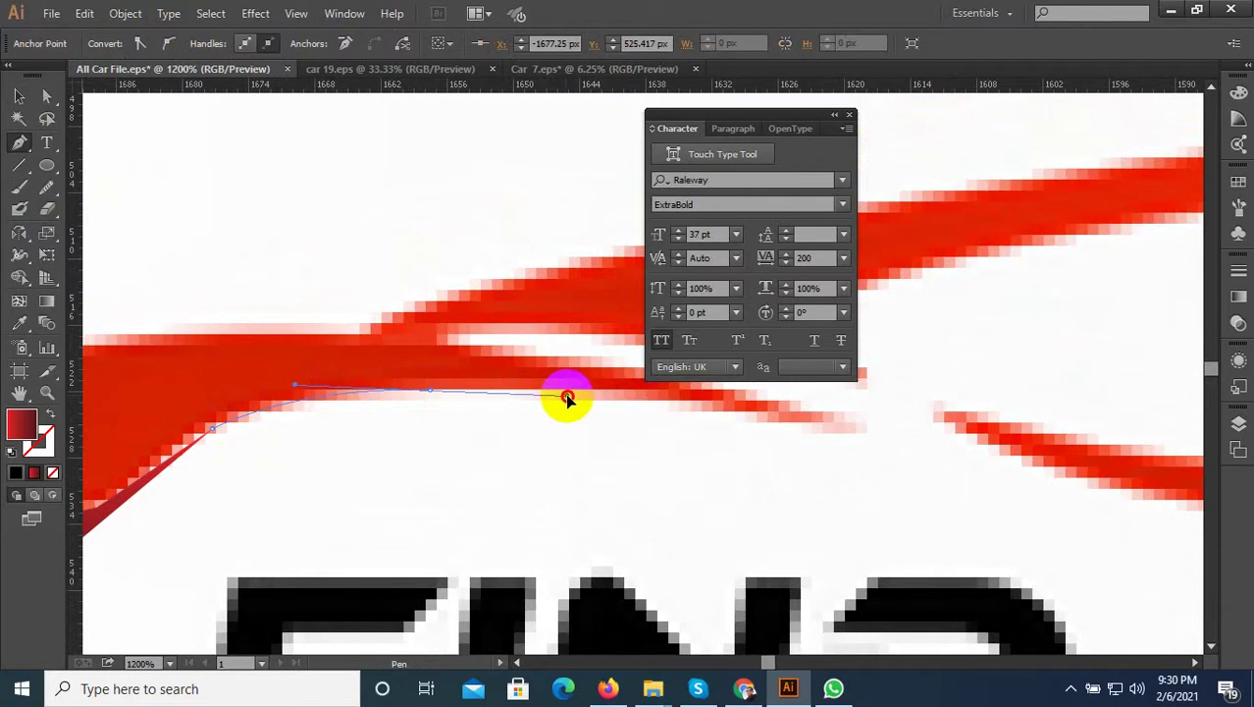
{"action": "left_click_drag", "start_coordinate": [567, 397], "coordinate": [444, 406]}
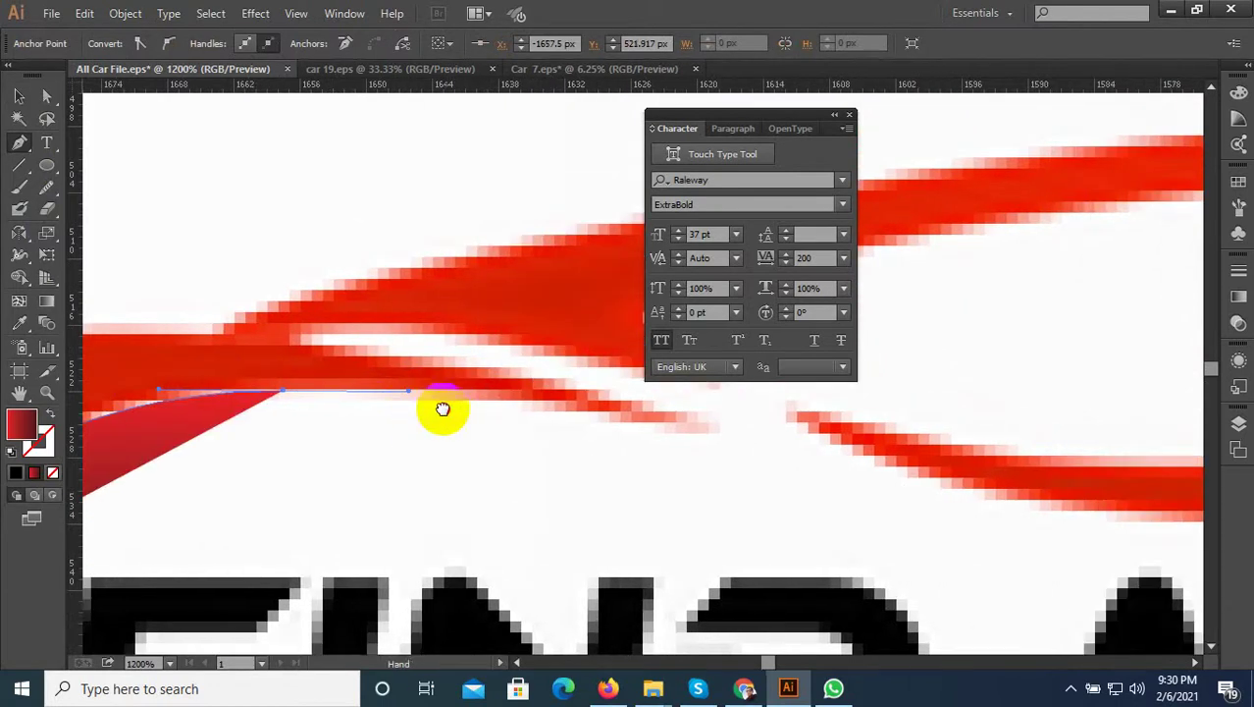
{"action": "left_click", "coordinate": [288, 395]}
Step: Trace the fender swoosh out to its pointed rear end and back along its upper edge to the inner slit
{"action": "key", "text": "ctrl+minus"}
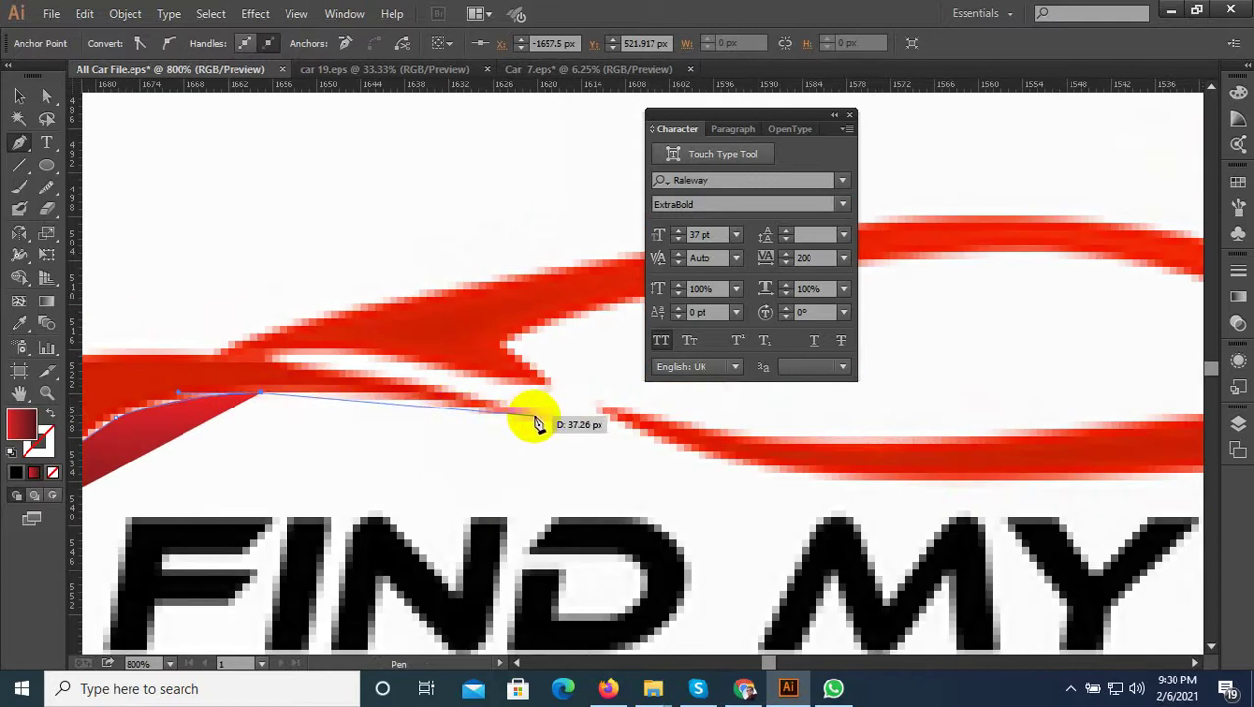
{"action": "left_click_drag", "start_coordinate": [536, 418], "coordinate": [501, 402]}
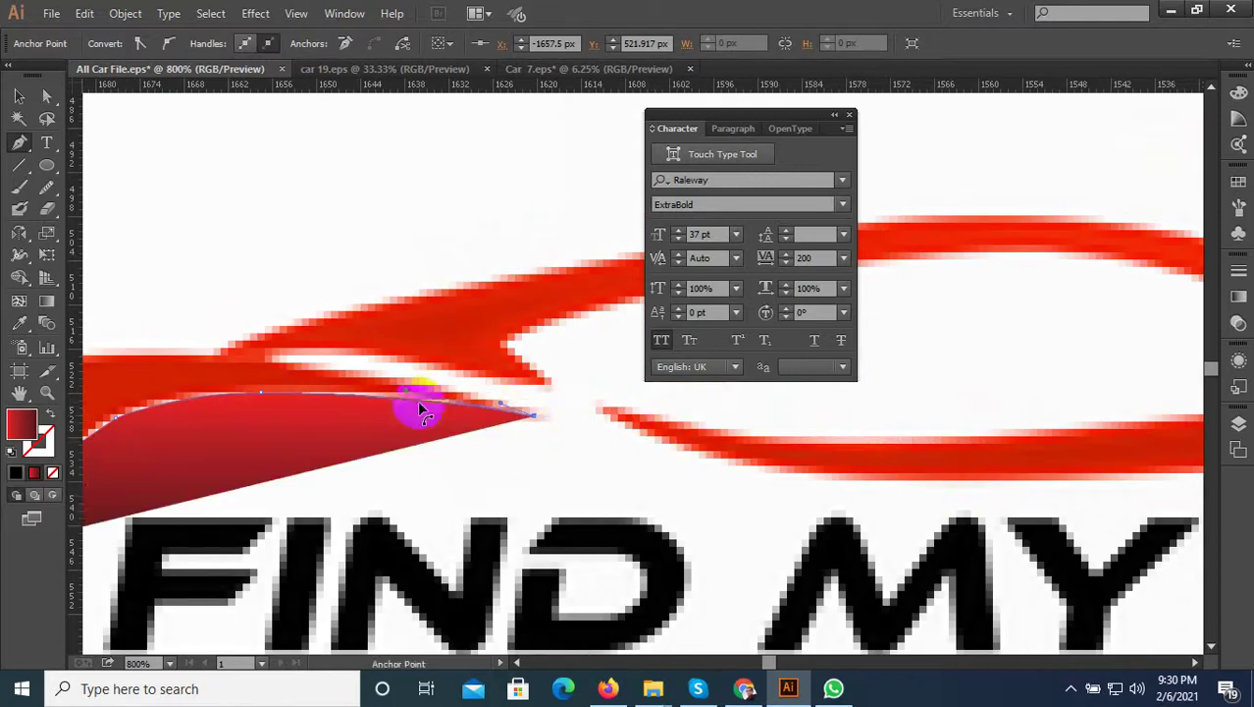
{"action": "scroll", "coordinate": [566, 415], "scroll_direction": "down", "scroll_amount": 1}
{"action": "scroll", "coordinate": [431, 380], "scroll_direction": "up", "scroll_amount": 2}
{"action": "left_click_drag", "start_coordinate": [383, 393], "coordinate": [134, 366]}
{"action": "key", "text": "ctrl+minus"}
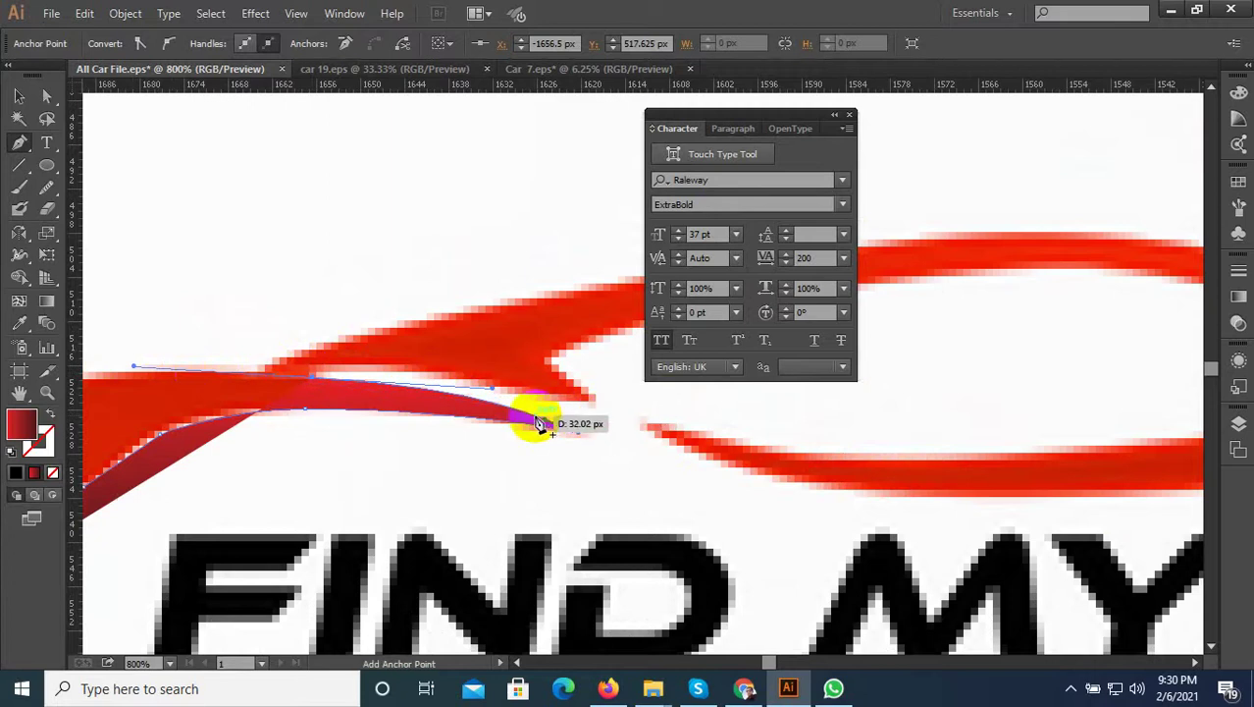
{"action": "left_click_drag", "start_coordinate": [539, 424], "coordinate": [187, 355]}
{"action": "scroll", "coordinate": [634, 395], "scroll_direction": "down", "scroll_amount": 1}
{"action": "scroll", "coordinate": [398, 376], "scroll_direction": "up", "scroll_amount": 1}
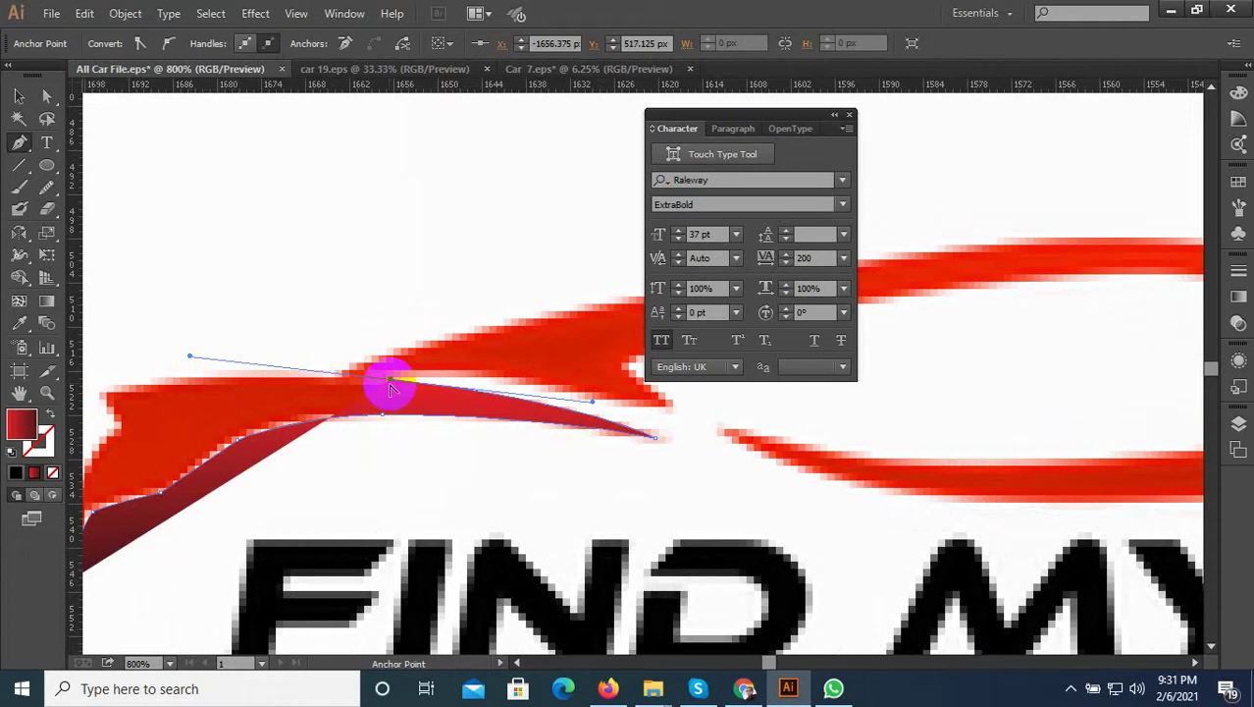
{"action": "left_click", "coordinate": [389, 380]}
Step: Trace the underside of the windshield wedge to its sharp tip and around the notch onto the roof's lower edge
{"action": "scroll", "coordinate": [555, 365], "scroll_direction": "down", "scroll_amount": 1}
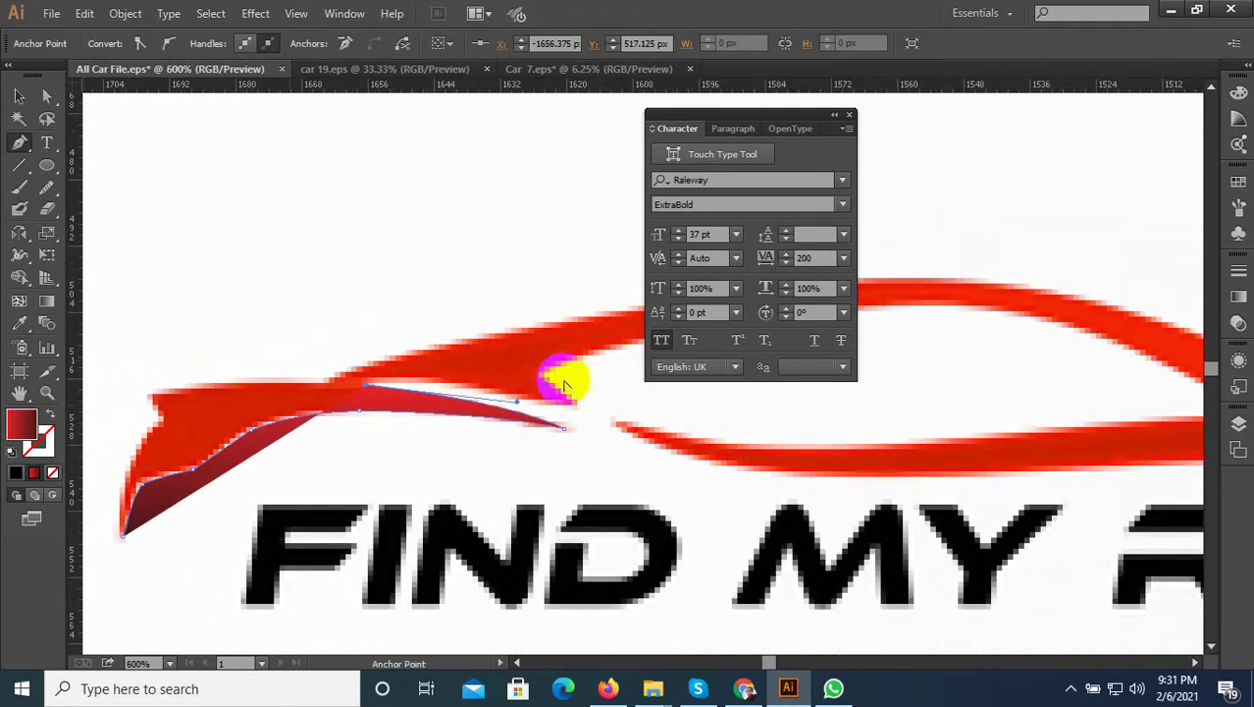
{"action": "scroll", "coordinate": [578, 379], "scroll_direction": "up", "scroll_amount": 1}
{"action": "left_click_drag", "start_coordinate": [518, 391], "coordinate": [453, 407]}
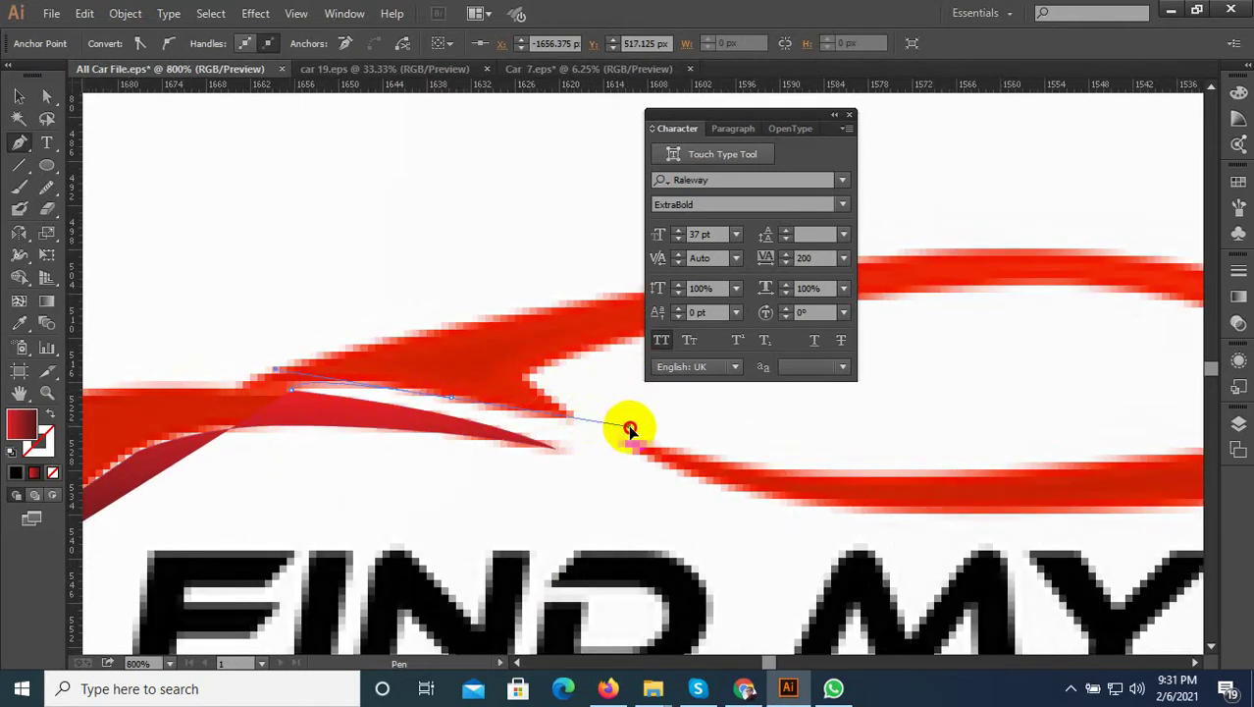
{"action": "left_click_drag", "start_coordinate": [628, 426], "coordinate": [454, 409]}
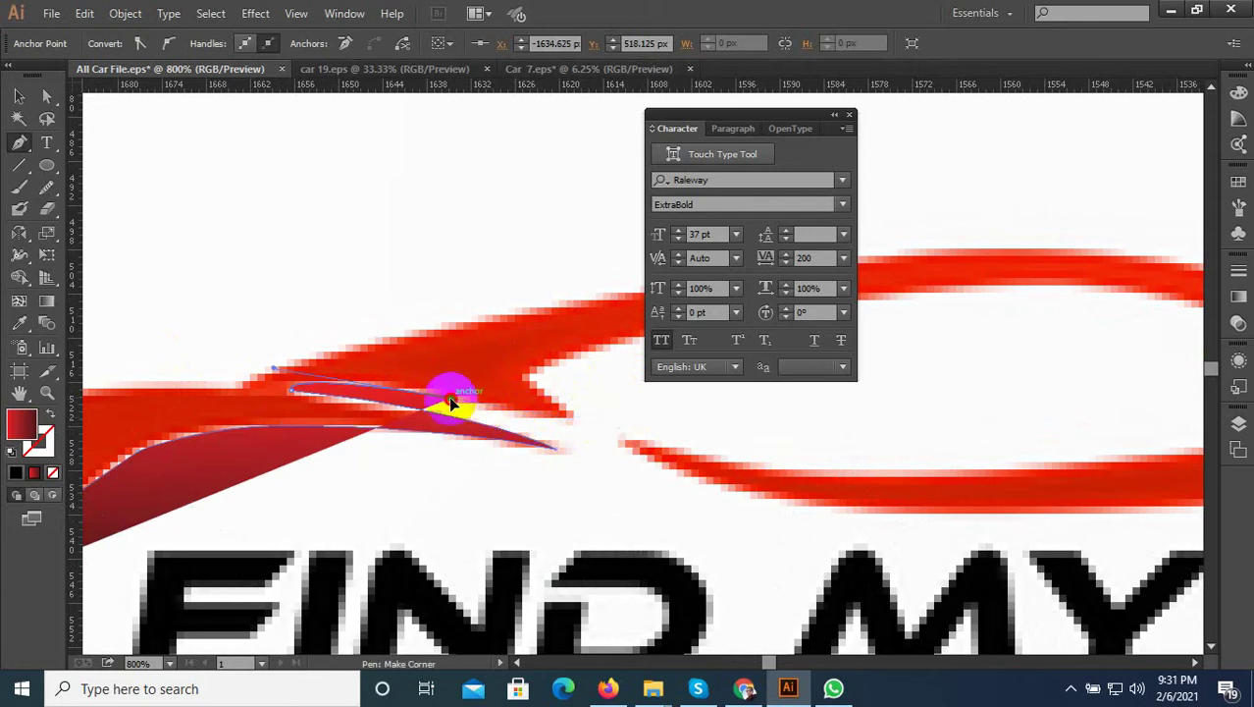
{"action": "scroll", "coordinate": [405, 418], "scroll_direction": "down", "scroll_amount": 1}
{"action": "scroll", "coordinate": [527, 412], "scroll_direction": "up", "scroll_amount": 2}
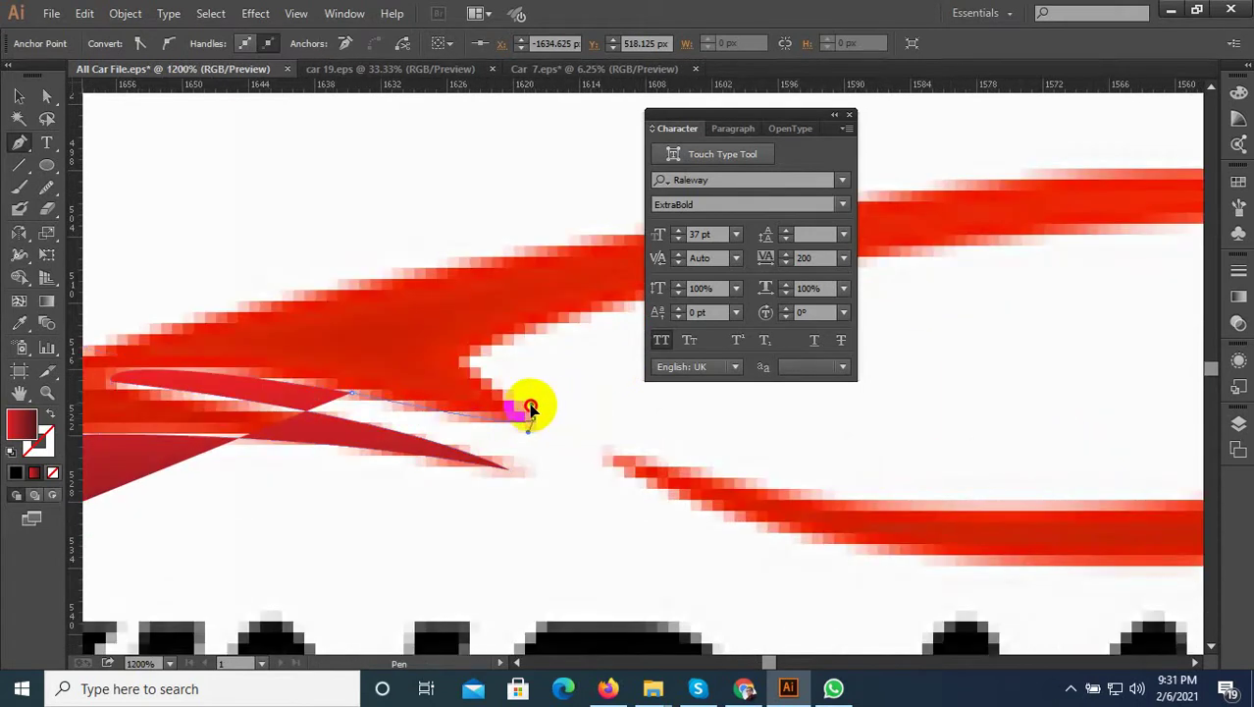
{"action": "left_click_drag", "start_coordinate": [516, 407], "coordinate": [415, 374]}
Step: Trace the inner curve of the roof down to the inner corner of its rear end
{"action": "scroll", "coordinate": [203, 420], "scroll_direction": "down", "scroll_amount": 4}
{"action": "scroll", "coordinate": [440, 336], "scroll_direction": "up", "scroll_amount": 2}
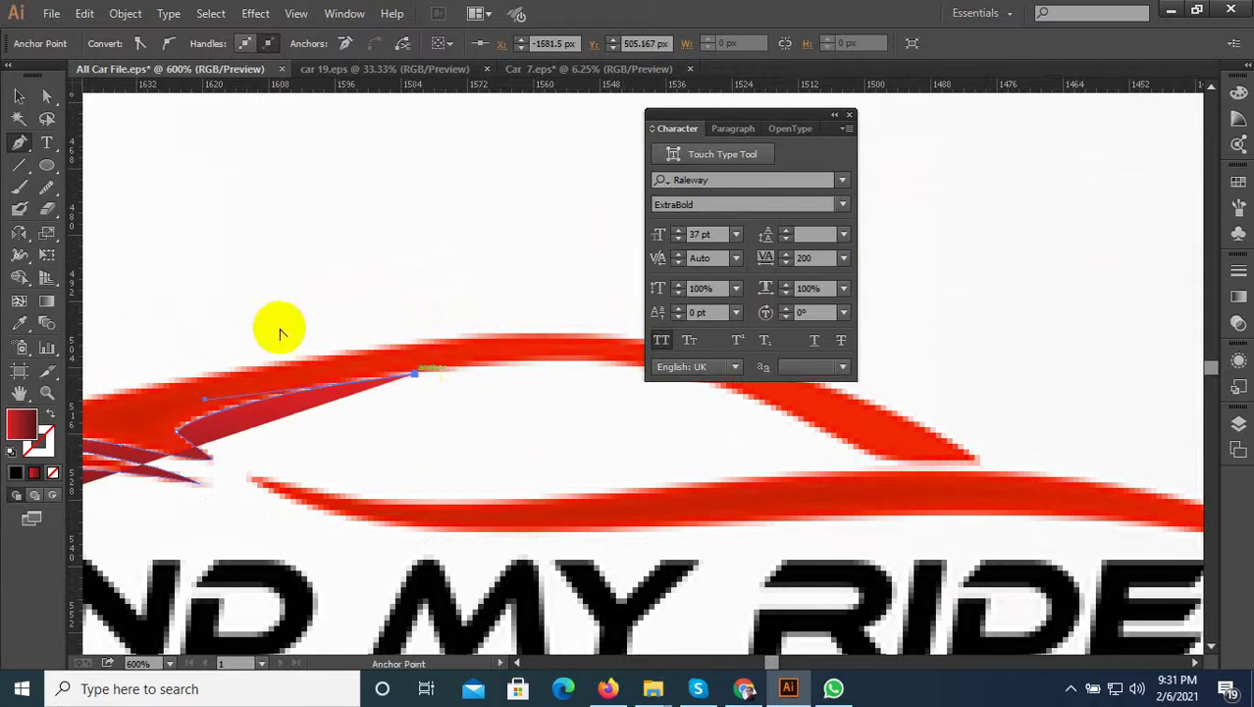
{"action": "scroll", "coordinate": [288, 334], "scroll_direction": "down", "scroll_amount": 2}
{"action": "scroll", "coordinate": [424, 346], "scroll_direction": "up", "scroll_amount": 1}
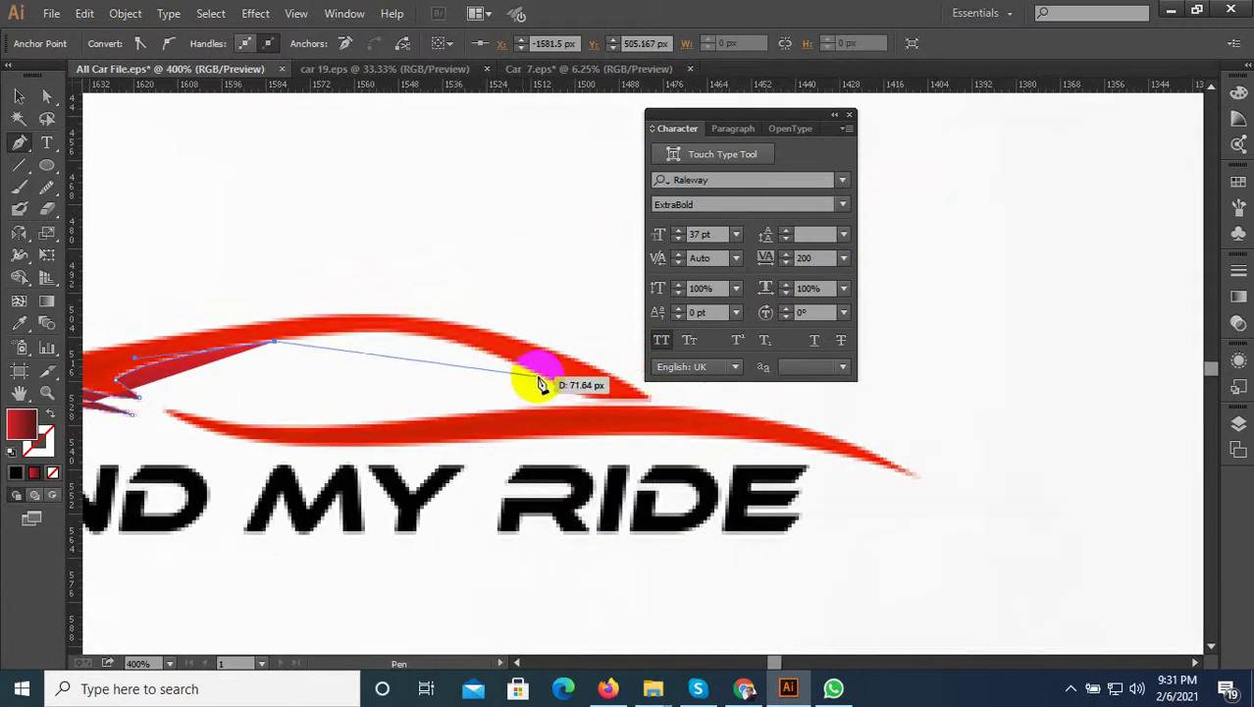
{"action": "mouse_move", "coordinate": [550, 381]}
{"action": "left_mouse_down"}
{"action": "mouse_move", "coordinate": [652, 432]}
{"action": "mouse_move", "coordinate": [545, 375]}
{"action": "left_mouse_up"}
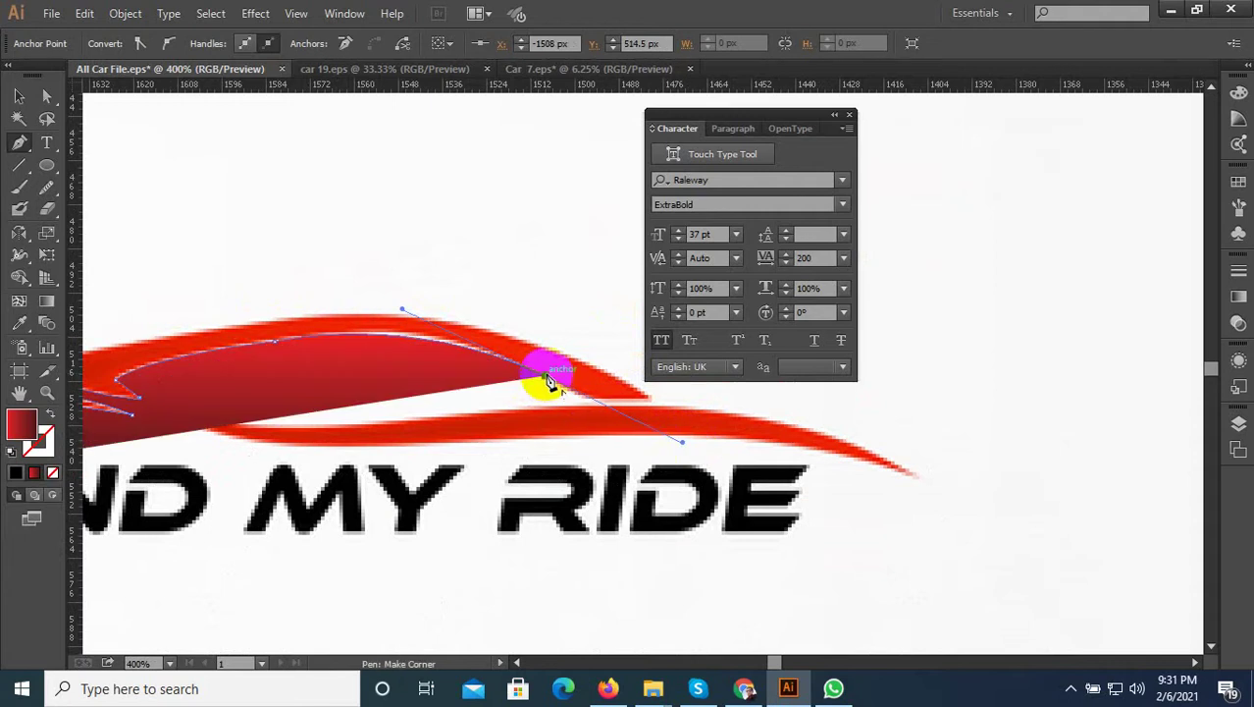
{"action": "scroll", "coordinate": [328, 298], "scroll_direction": "down", "scroll_amount": 1}
{"action": "scroll", "coordinate": [488, 357], "scroll_direction": "up", "scroll_amount": 5}
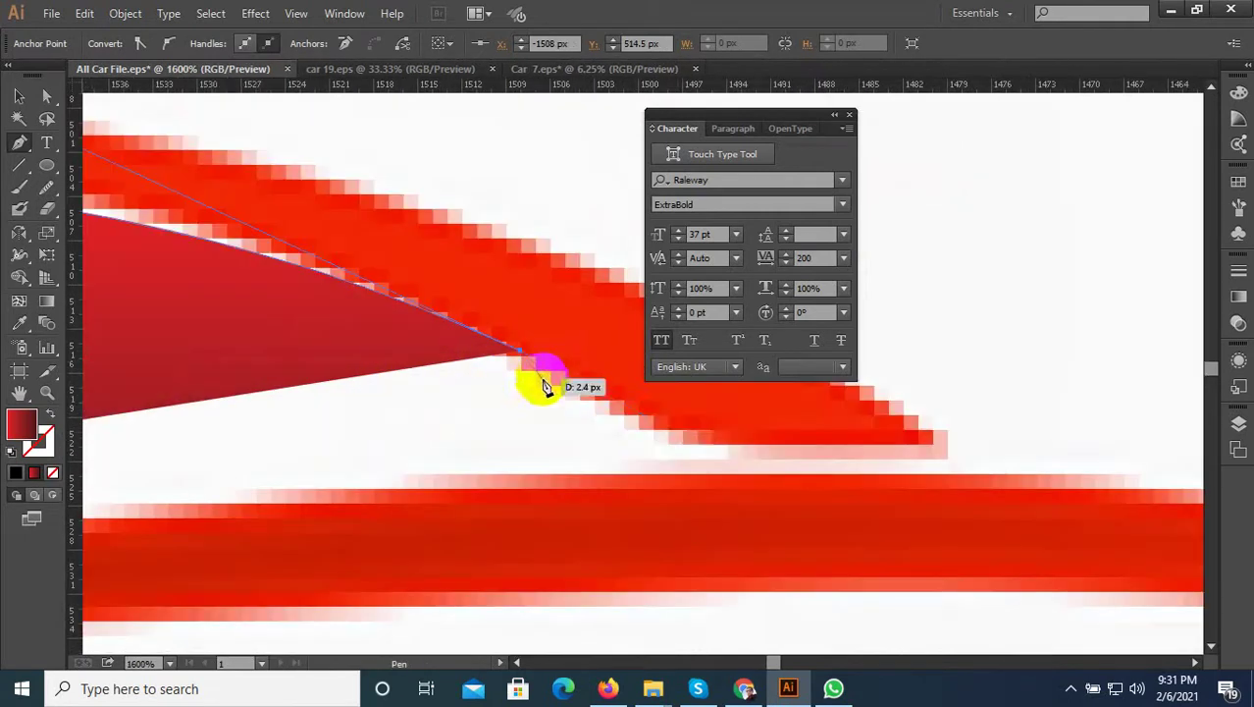
{"action": "left_click", "coordinate": [680, 437]}
{"action": "left_click_drag", "start_coordinate": [686, 437], "coordinate": [355, 403]}
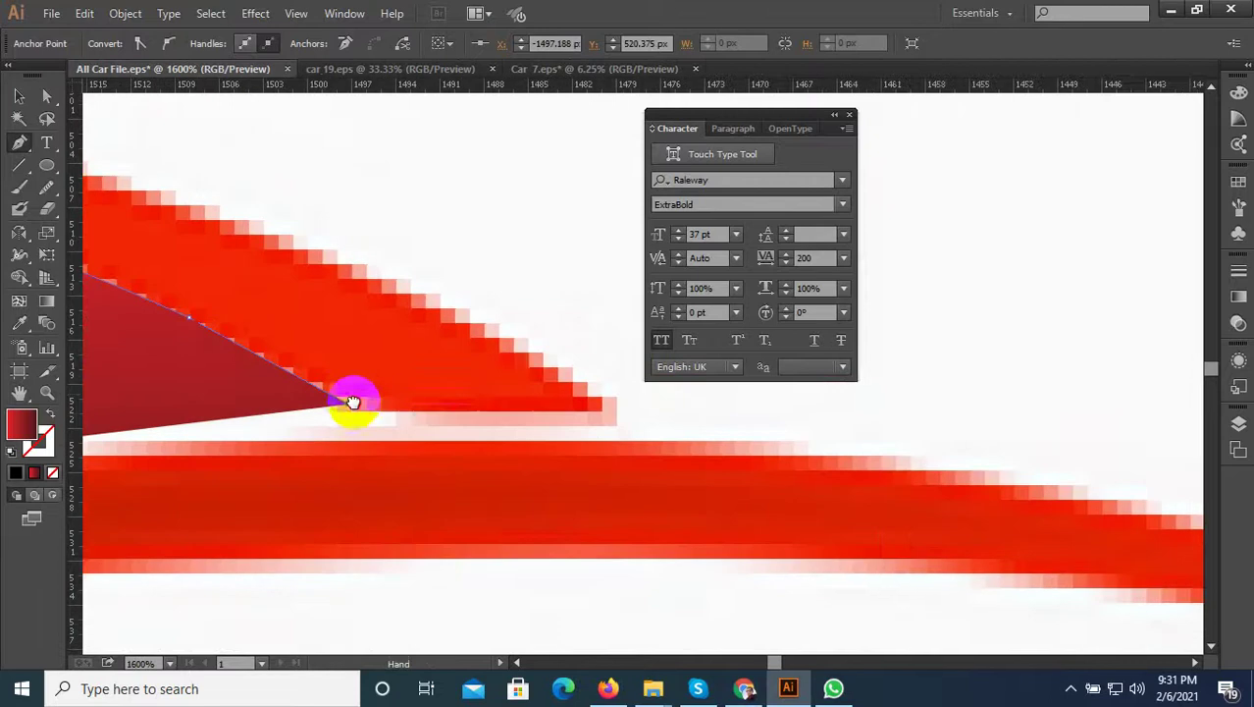
Step: Trace across the roof's flat rear end to its tip and back over the outer curve to the roof's top
{"action": "scroll", "coordinate": [687, 422], "scroll_direction": "down", "scroll_amount": 3}
{"action": "left_click_drag", "start_coordinate": [609, 420], "coordinate": [368, 304]}
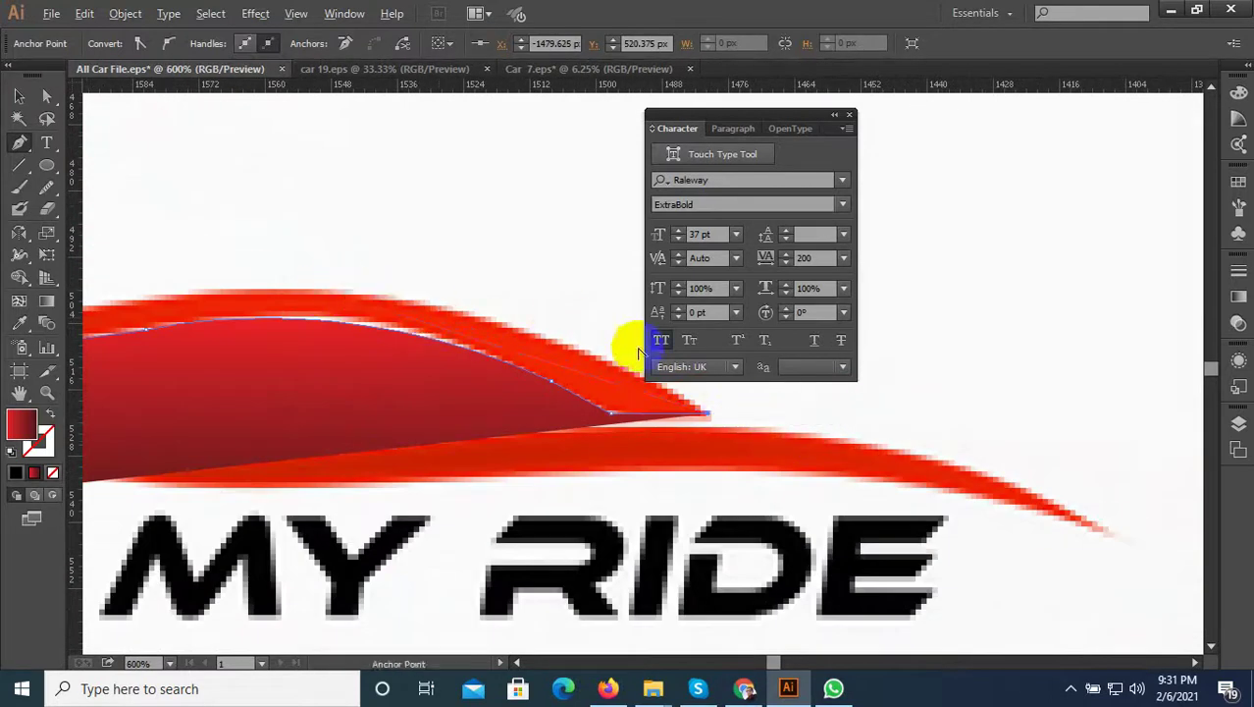
{"action": "scroll", "coordinate": [626, 350], "scroll_direction": "down", "scroll_amount": 1}
{"action": "scroll", "coordinate": [430, 292], "scroll_direction": "up", "scroll_amount": 1}
{"action": "left_click_drag", "start_coordinate": [435, 317], "coordinate": [192, 296]}
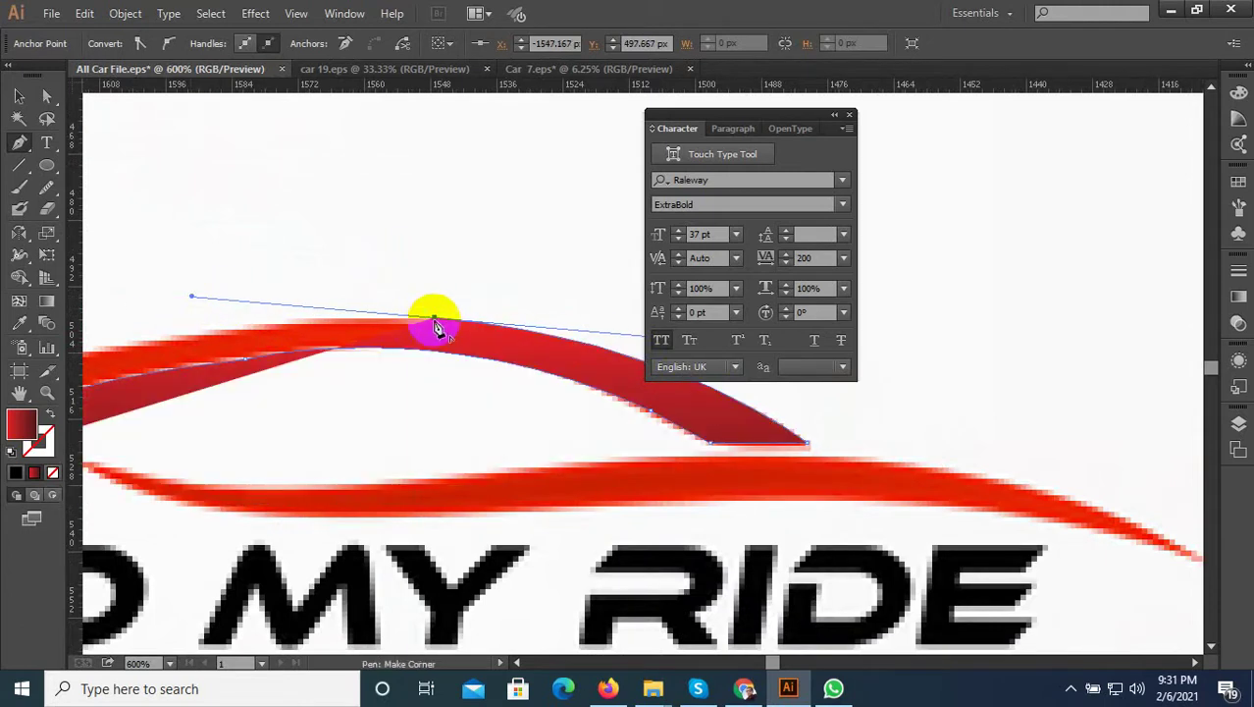
{"action": "left_click", "coordinate": [435, 320]}
{"action": "scroll", "coordinate": [840, 434], "scroll_direction": "down", "scroll_amount": 1}
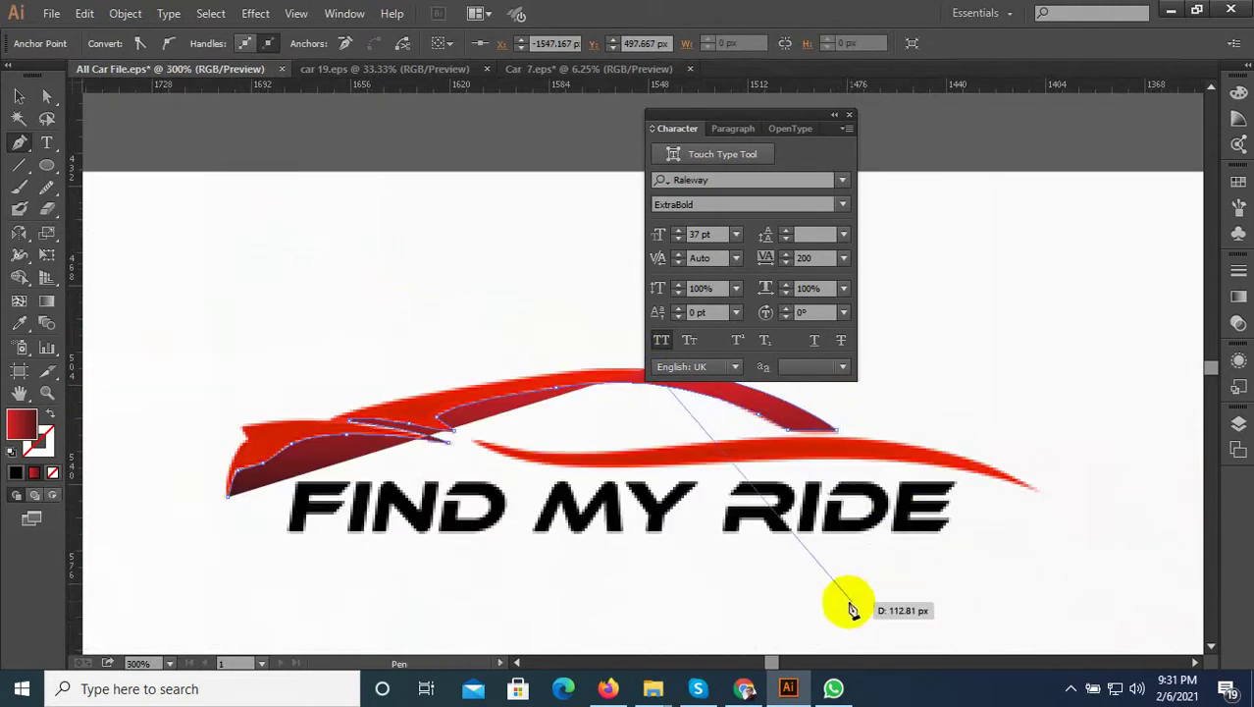
{"action": "scroll", "coordinate": [481, 398], "scroll_direction": "up", "scroll_amount": 2}
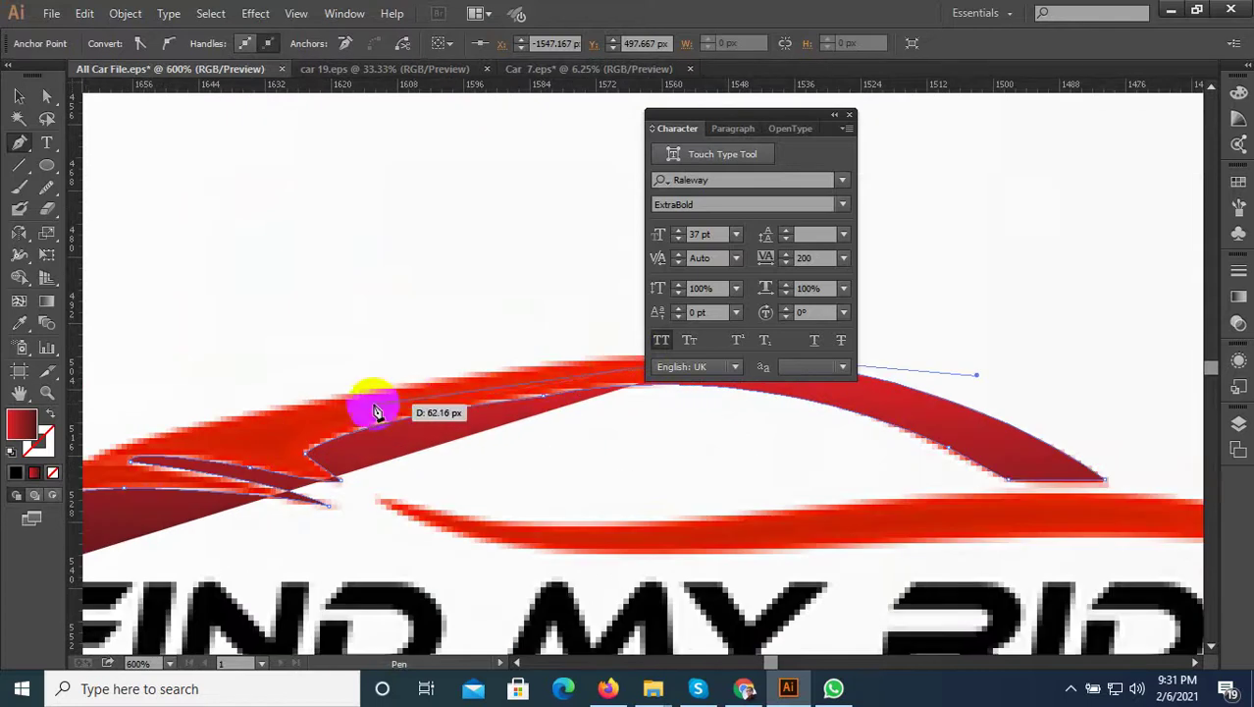
{"action": "scroll", "coordinate": [373, 413], "scroll_direction": "down", "scroll_amount": 1}
{"action": "left_click_drag", "start_coordinate": [291, 405], "coordinate": [108, 446]}
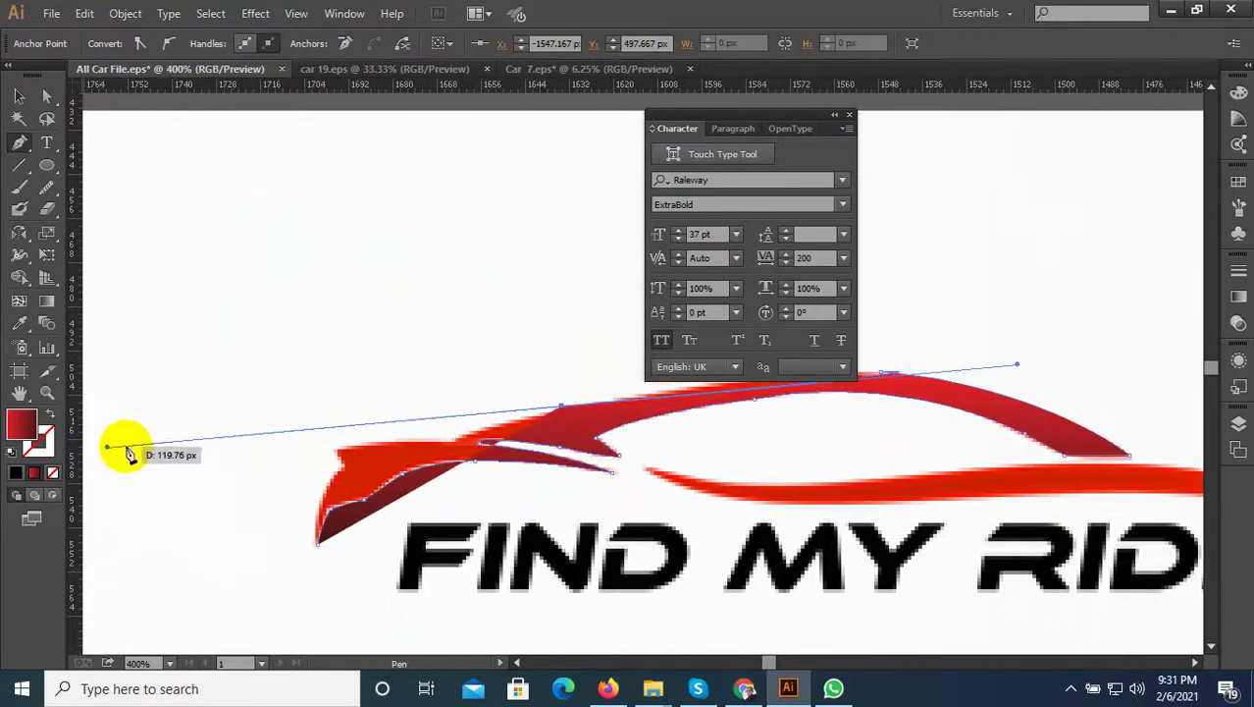
Step: Reset the Essentials workspace to clear the floating Character panel off the artwork
{"action": "left_click", "coordinate": [976, 13]}
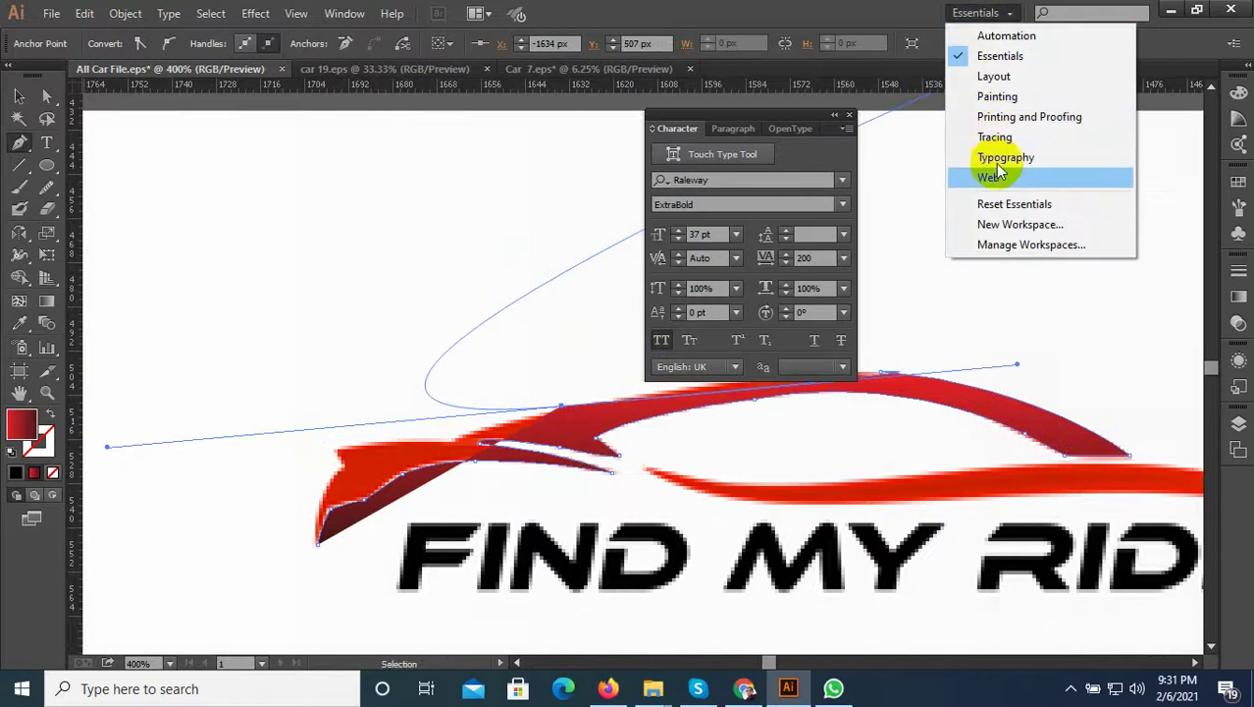
{"action": "left_click", "coordinate": [1011, 203]}
Step: Trace the outer edge of the roof and windshield down to where it meets the hood
{"action": "scroll", "coordinate": [647, 413], "scroll_direction": "up", "scroll_amount": 2}
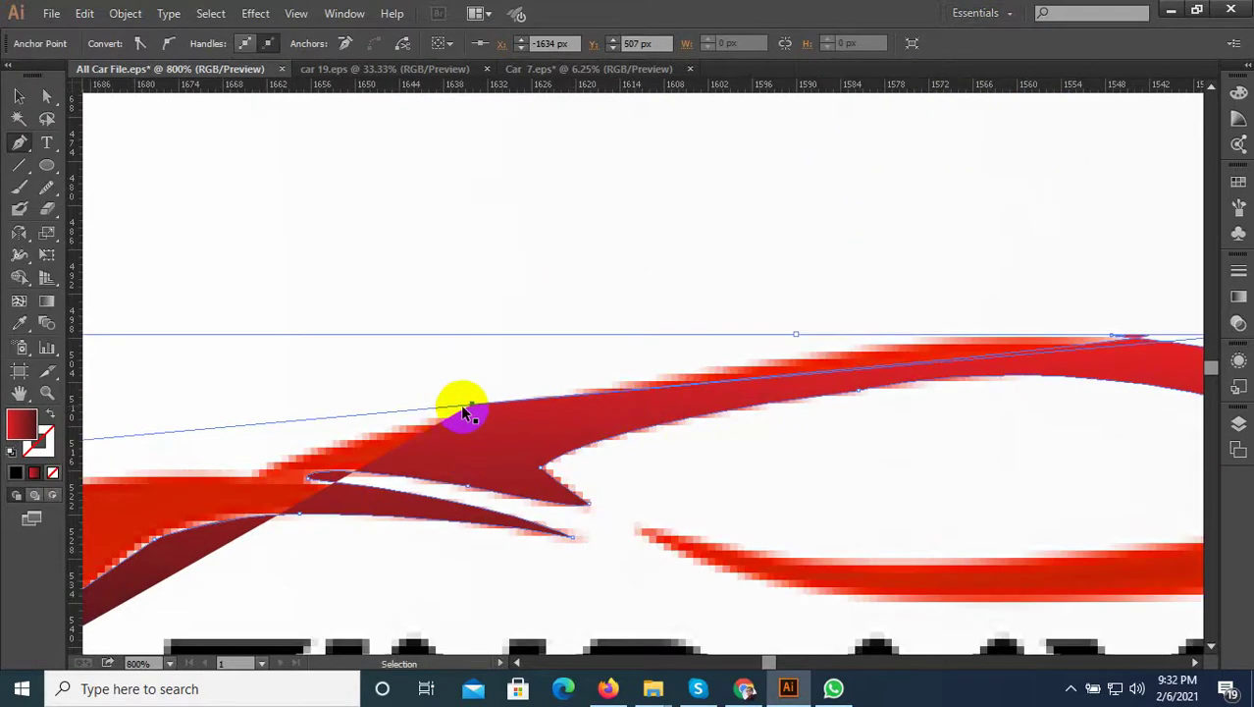
{"action": "left_click_drag", "start_coordinate": [539, 397], "coordinate": [282, 469]}
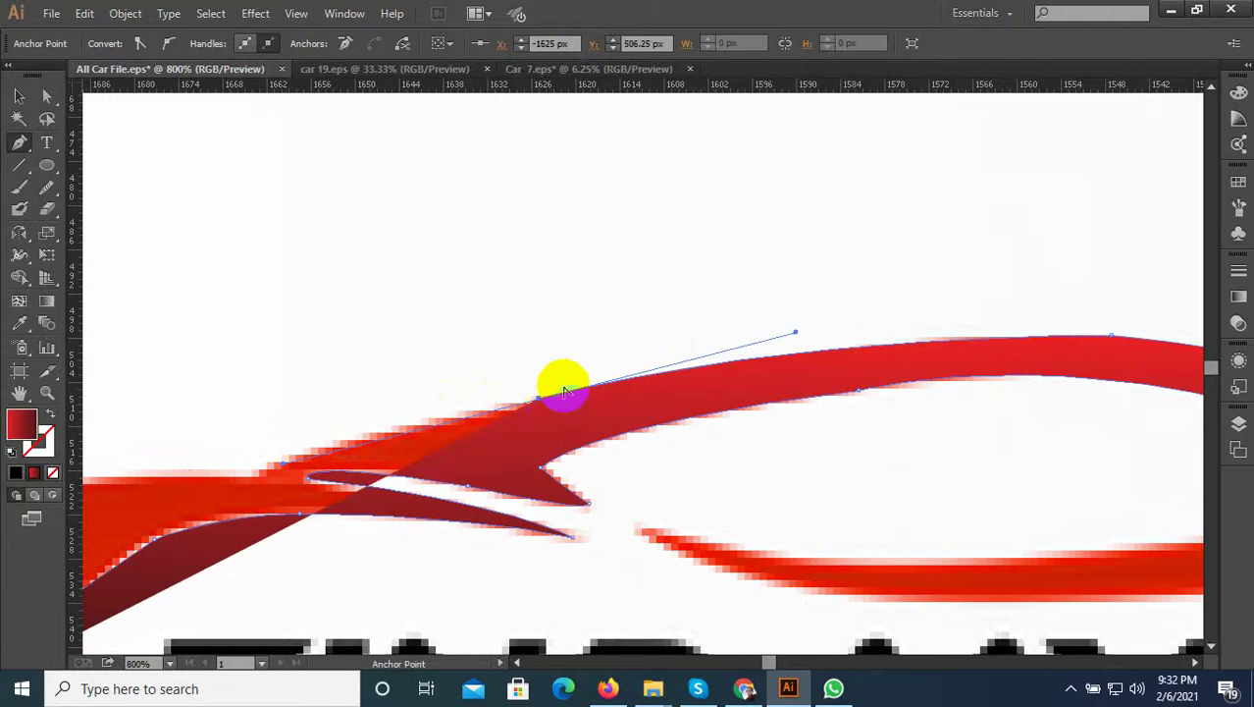
{"action": "scroll", "coordinate": [532, 411], "scroll_direction": "down", "scroll_amount": 1}
{"action": "scroll", "coordinate": [454, 429], "scroll_direction": "up", "scroll_amount": 2}
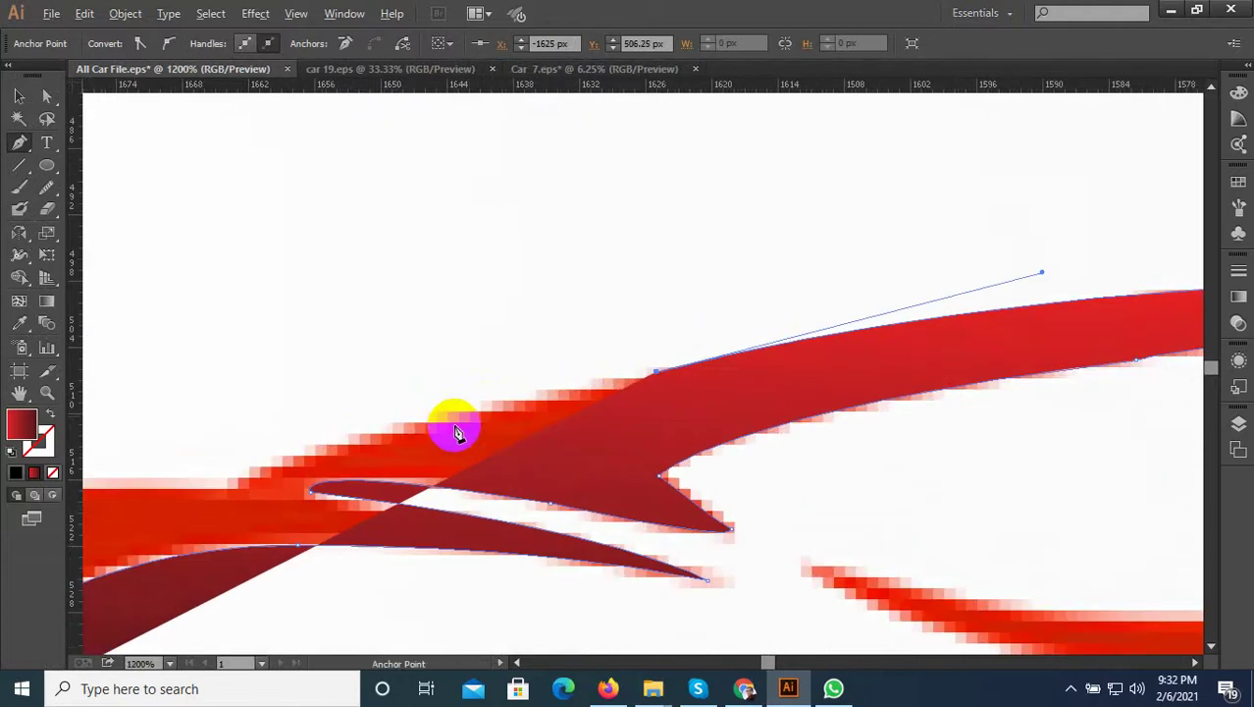
{"action": "left_click_drag", "start_coordinate": [244, 481], "coordinate": [189, 520]}
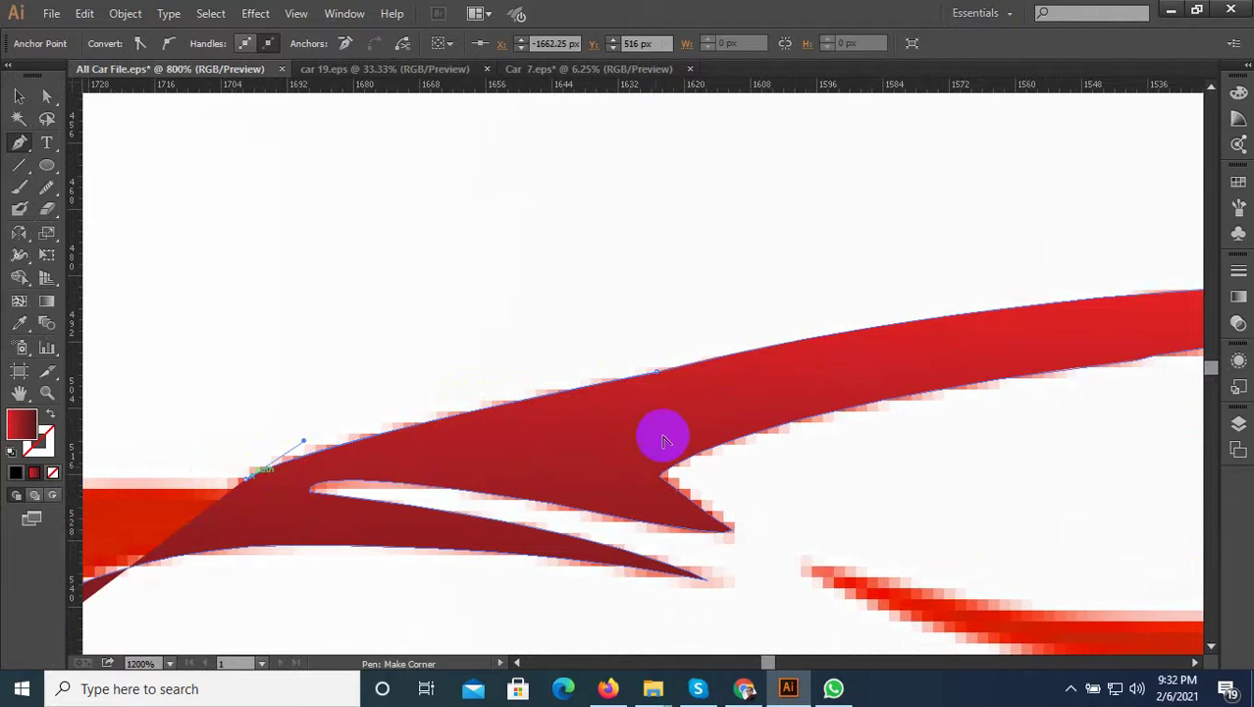
Step: Trace the hood's upper edge forward to the upper front corner of the car
{"action": "scroll", "coordinate": [653, 436], "scroll_direction": "down", "scroll_amount": 2}
{"action": "scroll", "coordinate": [338, 496], "scroll_direction": "up", "scroll_amount": 2}
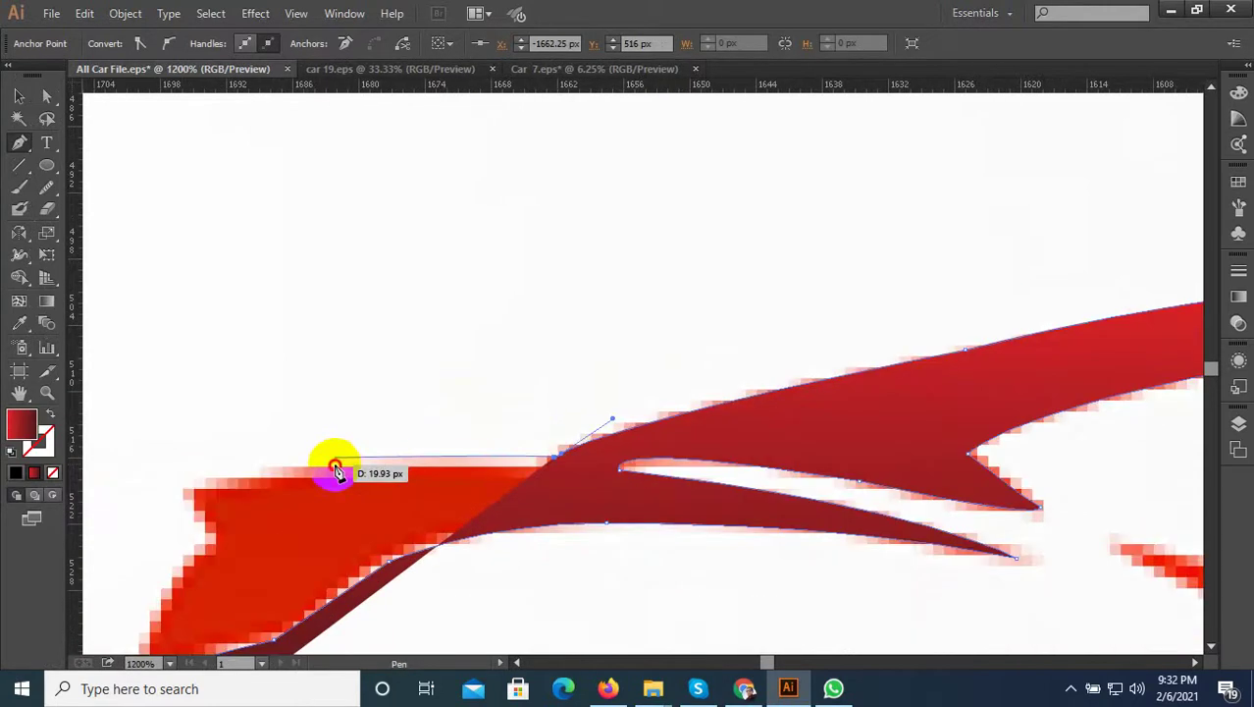
{"action": "left_click", "coordinate": [335, 464]}
{"action": "scroll", "coordinate": [848, 433], "scroll_direction": "down", "scroll_amount": 2}
{"action": "scroll", "coordinate": [581, 464], "scroll_direction": "up", "scroll_amount": 3}
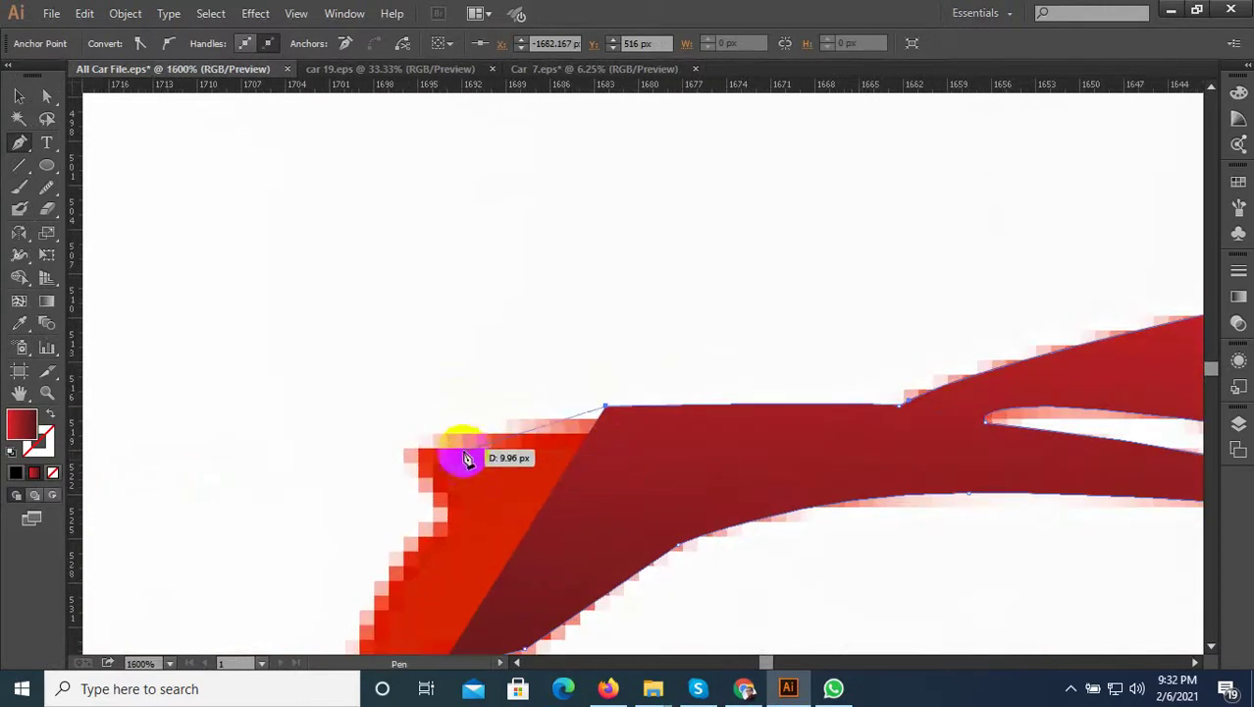
{"action": "left_click", "coordinate": [407, 445]}
{"action": "scroll", "coordinate": [459, 344], "scroll_direction": "down", "scroll_amount": 2}
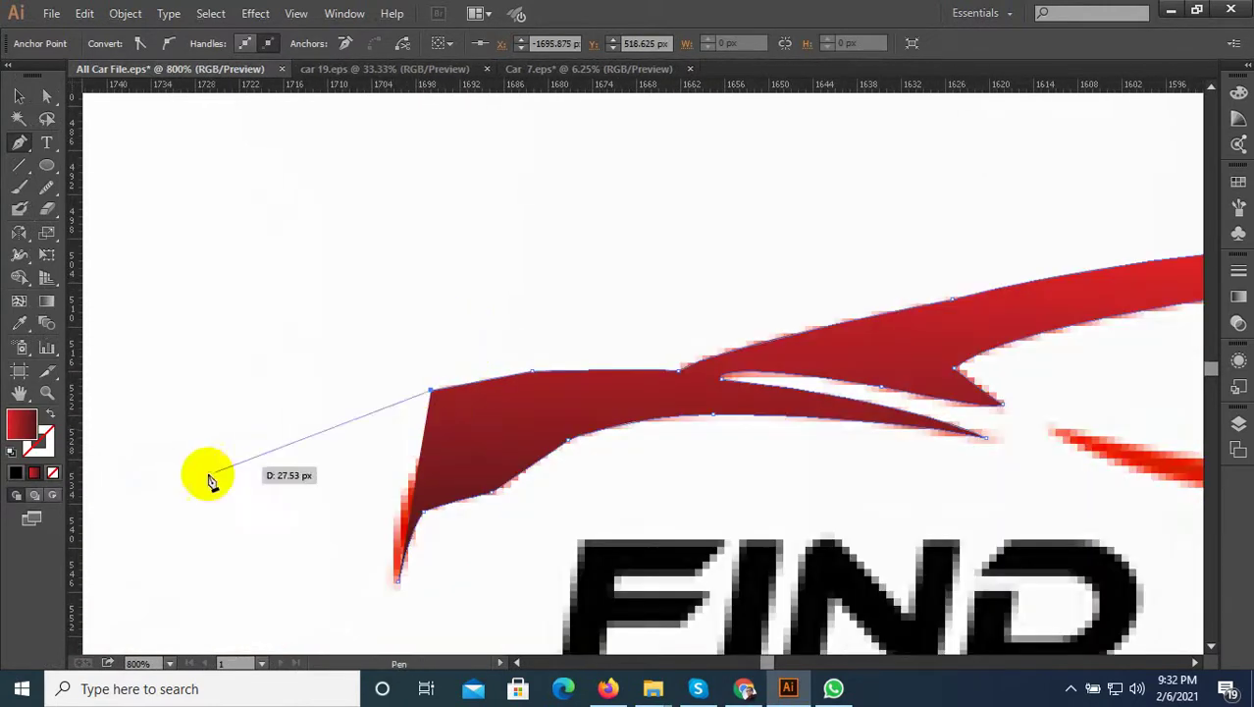
Step: Swap the path's fill and stroke, then trace the short notch below the car's front corner
{"action": "left_click", "coordinate": [46, 416]}
{"action": "scroll", "coordinate": [447, 429], "scroll_direction": "up", "scroll_amount": 1}
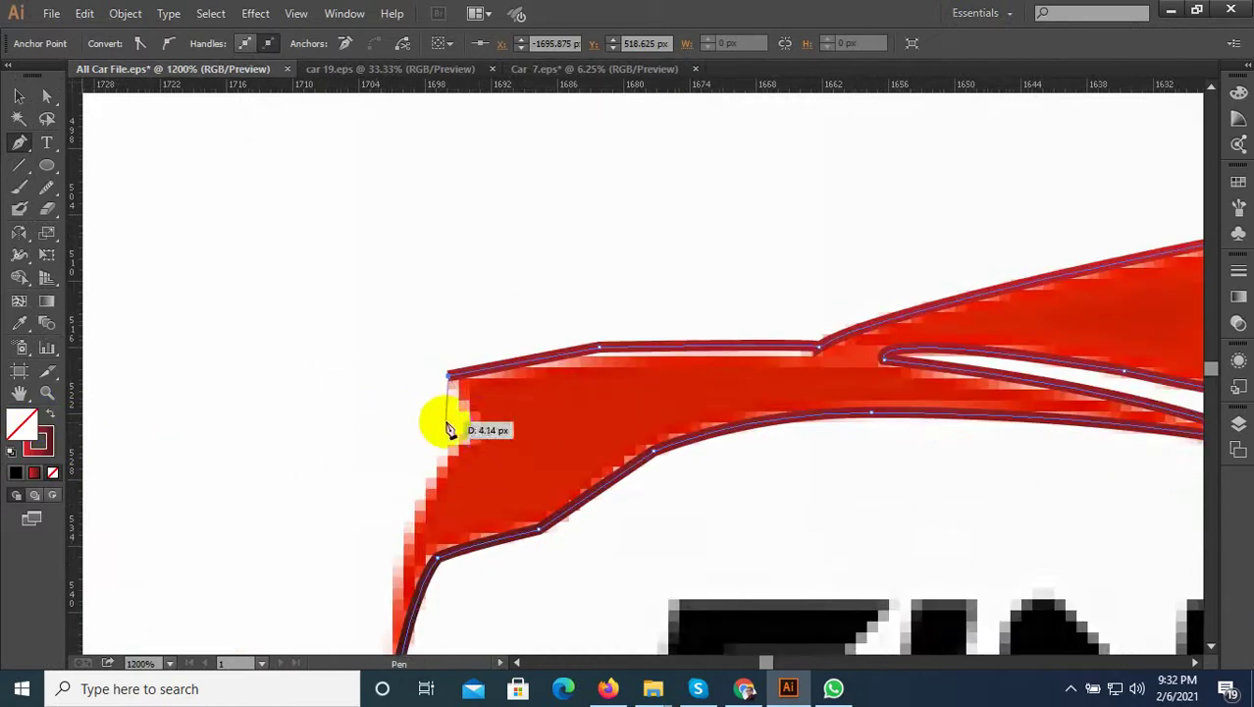
{"action": "left_click", "coordinate": [461, 428]}
{"action": "scroll", "coordinate": [442, 265], "scroll_direction": "down", "scroll_amount": 2}
{"action": "left_click", "coordinate": [422, 385]}
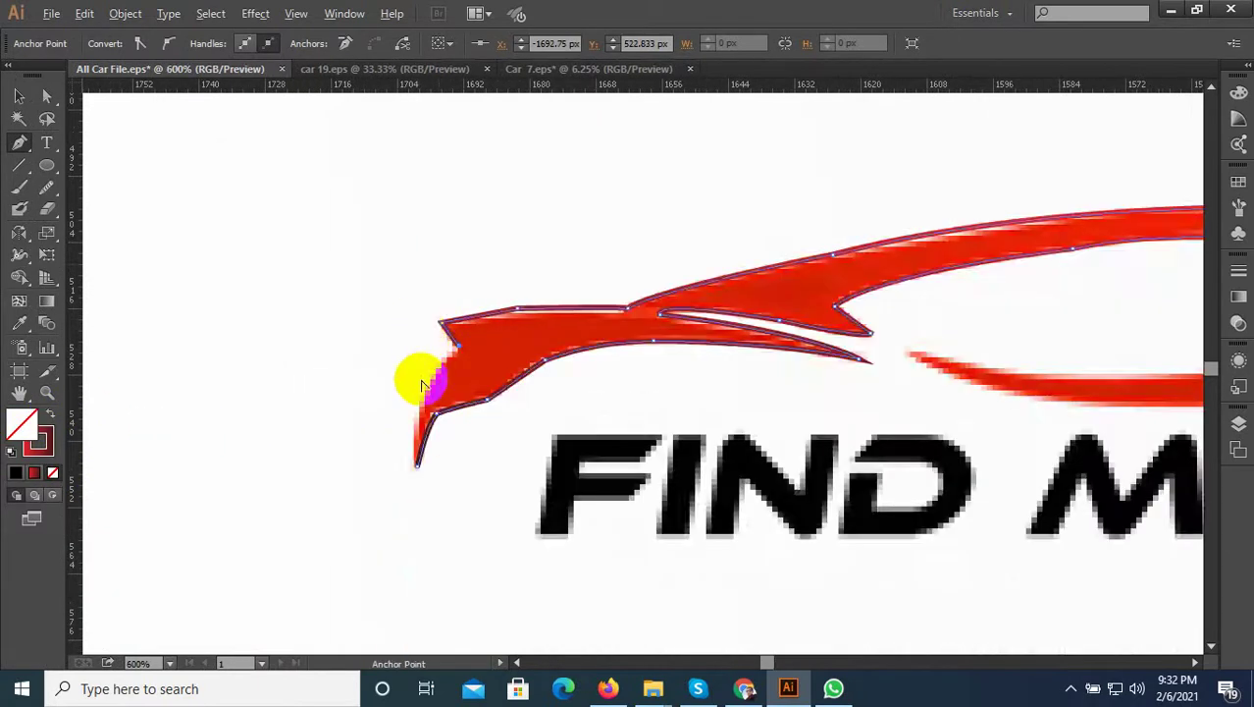
Step: Close the car body path with a curve along the front bumper's outer edge to its lower tip
{"action": "scroll", "coordinate": [412, 402], "scroll_direction": "up", "scroll_amount": 2}
{"action": "scroll", "coordinate": [472, 294], "scroll_direction": "down", "scroll_amount": 2}
{"action": "scroll", "coordinate": [446, 424], "scroll_direction": "up", "scroll_amount": 1}
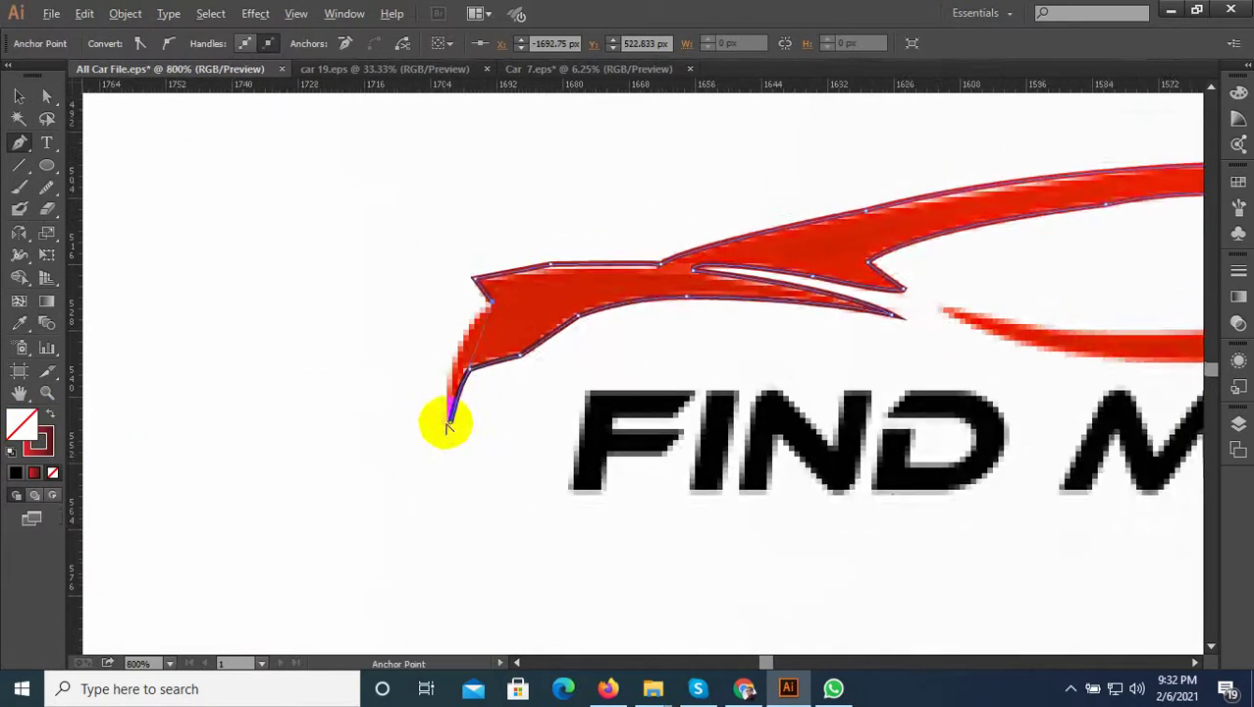
{"action": "left_click_drag", "start_coordinate": [454, 422], "coordinate": [455, 428]}
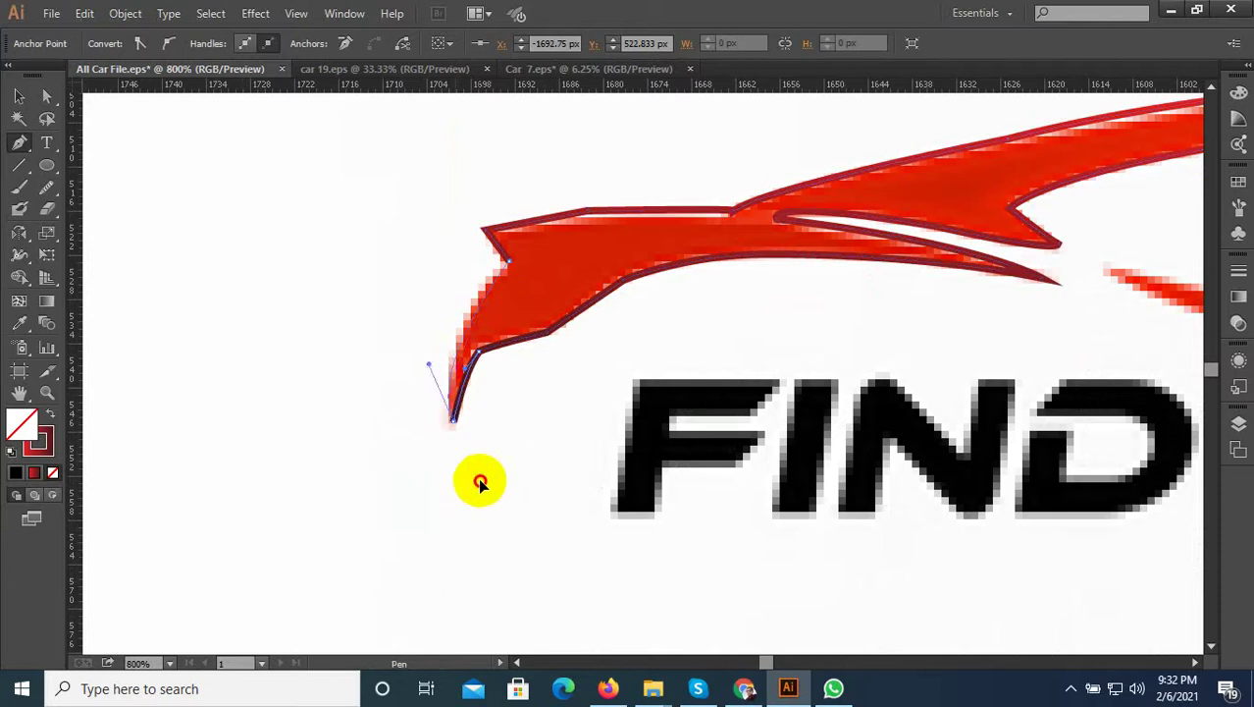
{"action": "left_click_drag", "start_coordinate": [490, 499], "coordinate": [460, 520]}
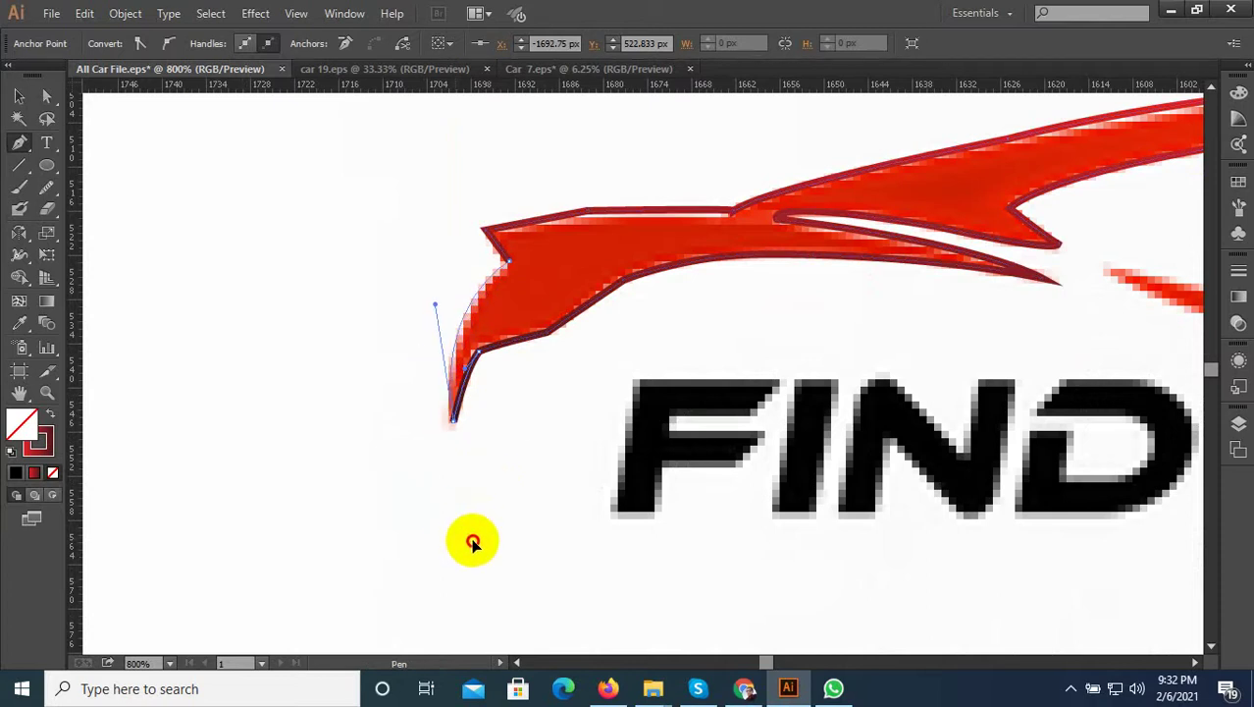
{"action": "scroll", "coordinate": [372, 432], "scroll_direction": "down", "scroll_amount": 3}
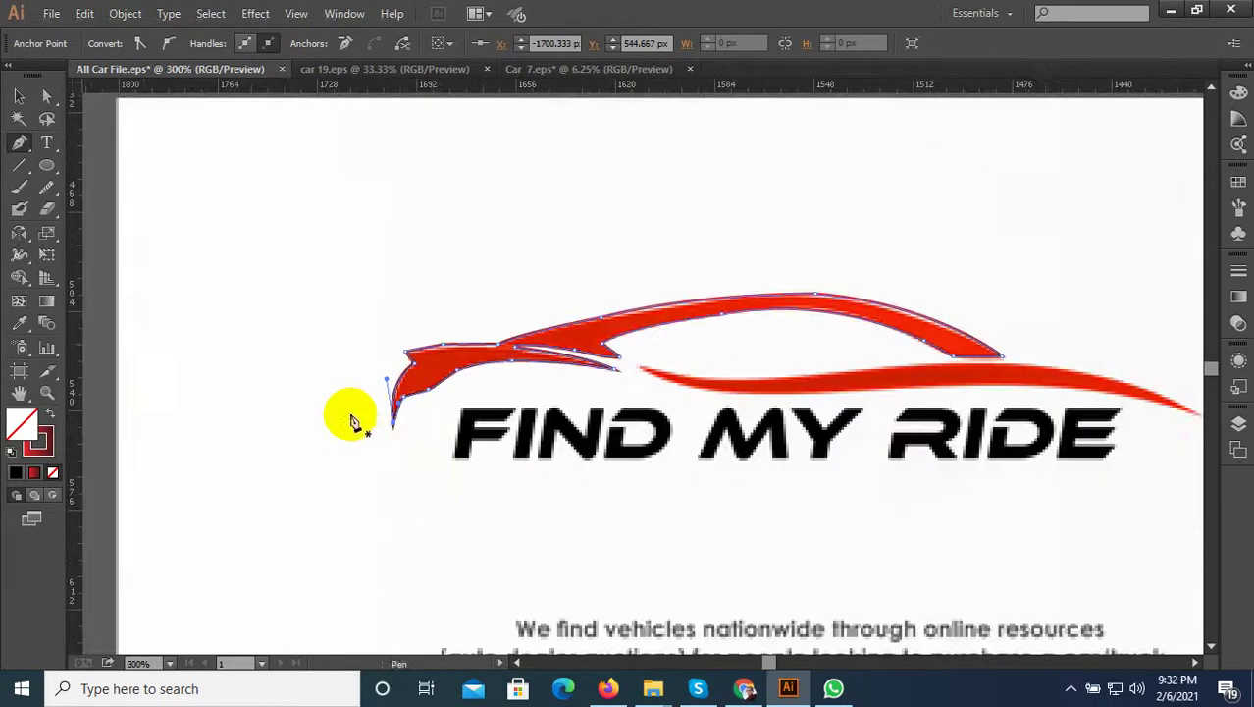
Step: Fill the traced car body with the solid red sampled from the reference car and deselect it
{"action": "left_click", "coordinate": [29, 332]}
{"action": "scroll", "coordinate": [628, 394], "scroll_direction": "up", "scroll_amount": 1}
{"action": "left_click", "coordinate": [579, 297]}
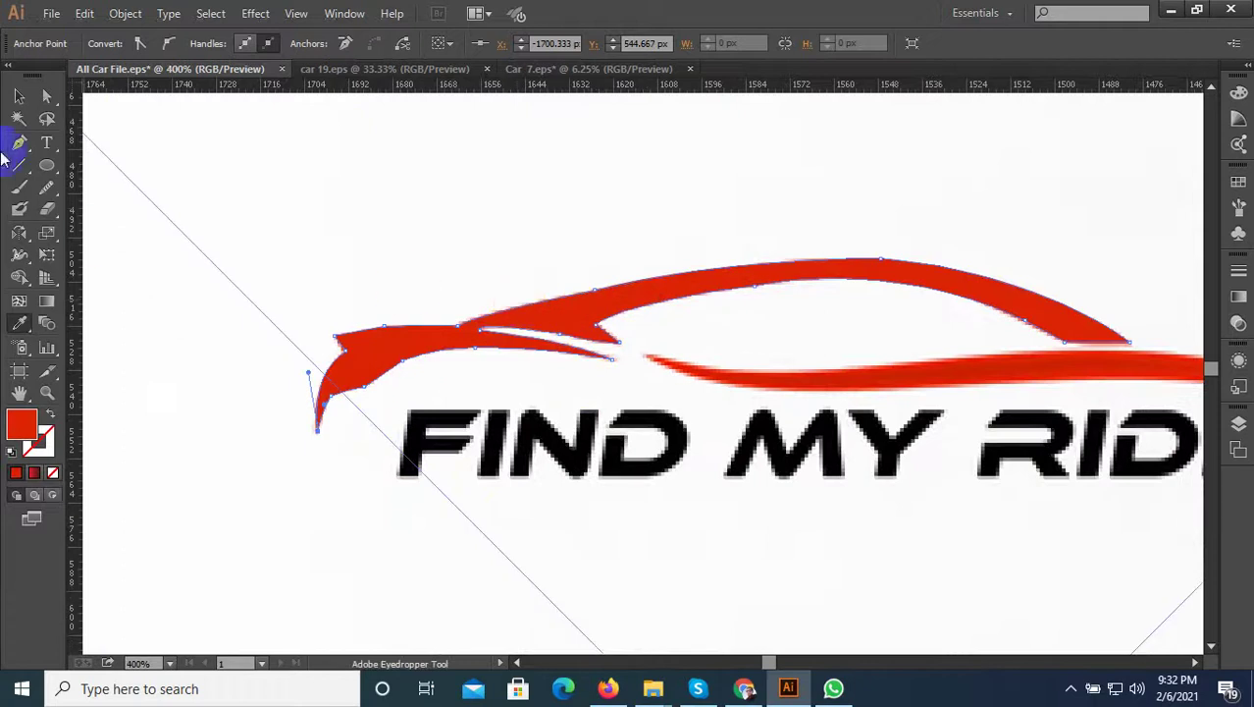
{"action": "left_click", "coordinate": [24, 96]}
{"action": "left_click", "coordinate": [215, 351]}
{"action": "scroll", "coordinate": [217, 356], "scroll_direction": "down", "scroll_amount": 2}
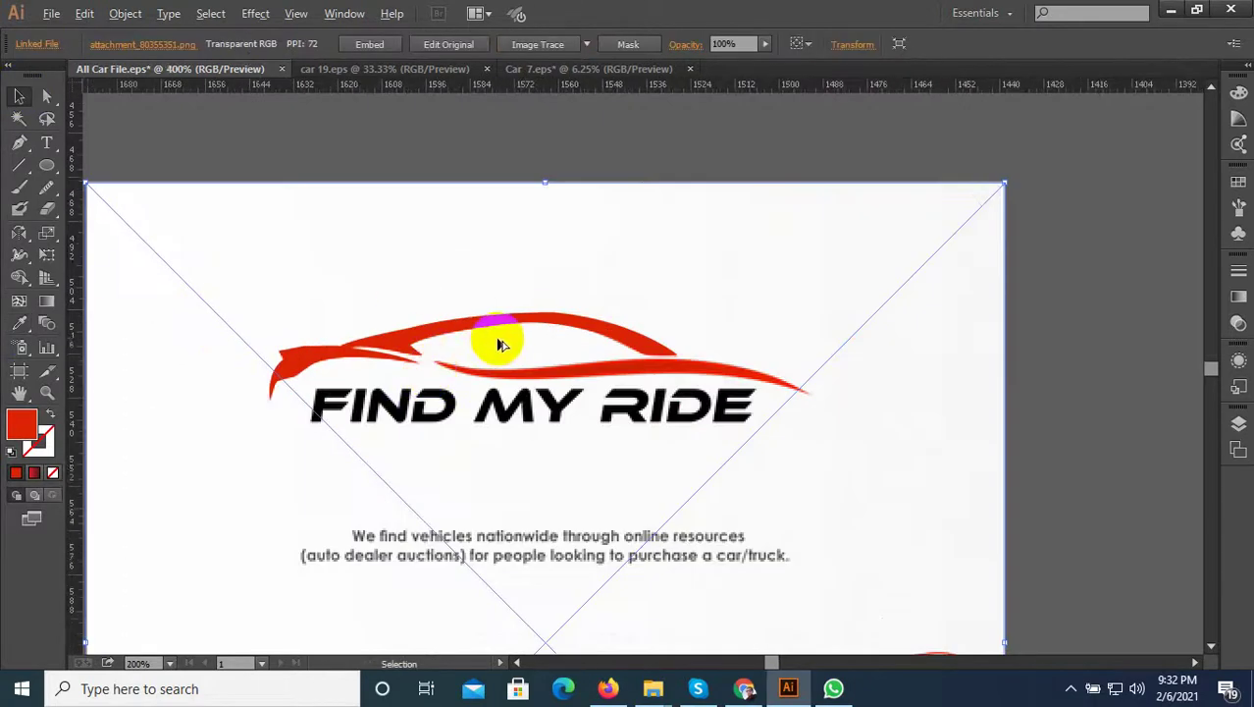
Step: Trace the first curved section of the lower swoosh's upper edge, starting at its front tip below the windshield
{"action": "scroll", "coordinate": [498, 344], "scroll_direction": "up", "scroll_amount": 2}
{"action": "left_click", "coordinate": [18, 142]}
{"action": "scroll", "coordinate": [426, 420], "scroll_direction": "up", "scroll_amount": 2}
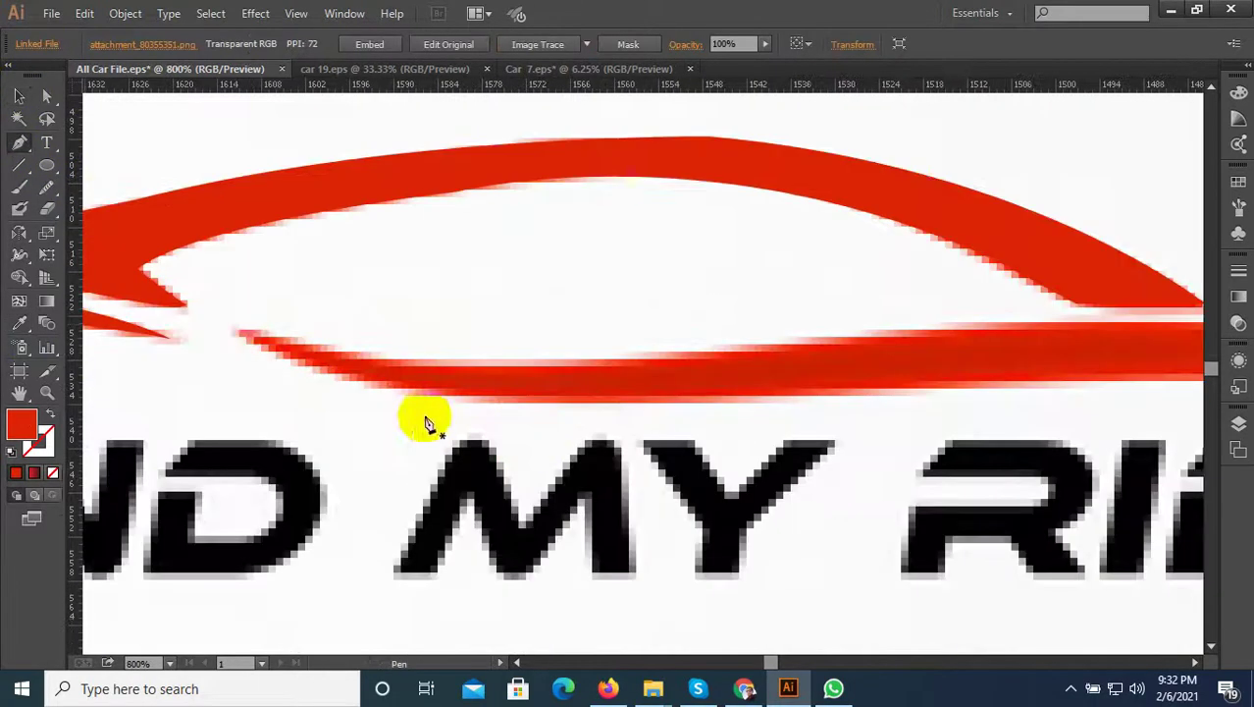
{"action": "left_click", "coordinate": [242, 329]}
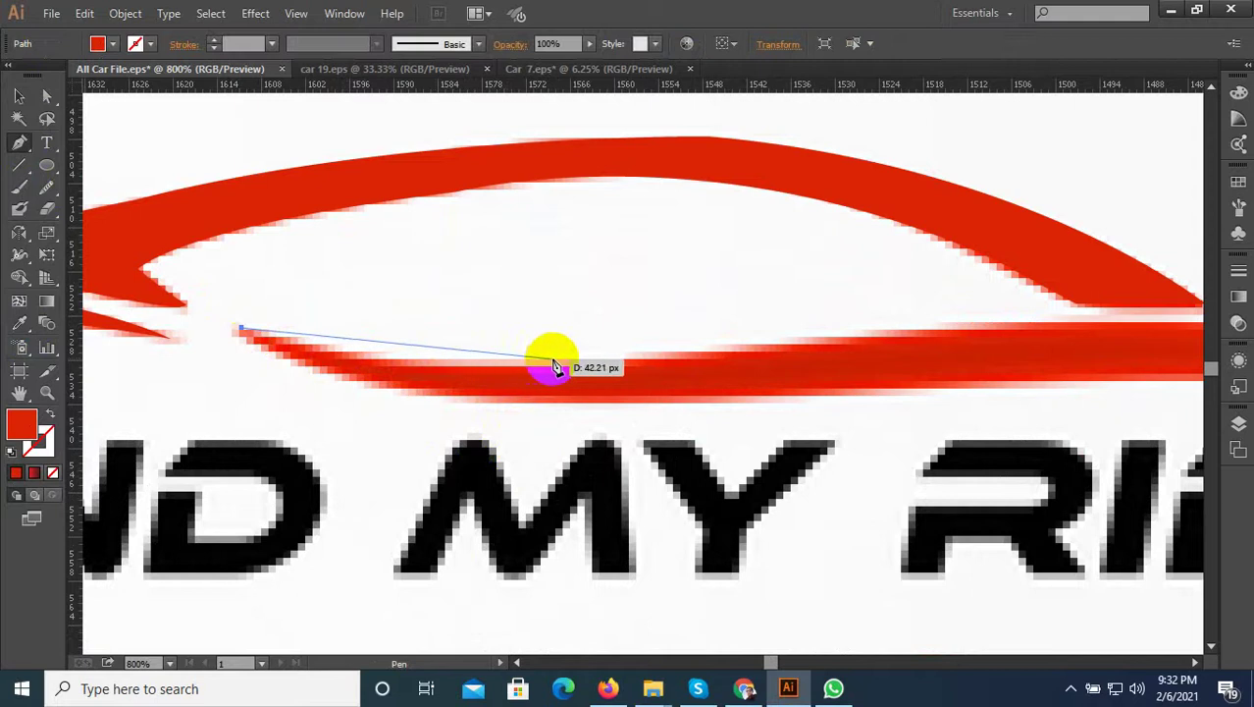
{"action": "left_click_drag", "start_coordinate": [624, 358], "coordinate": [758, 324]}
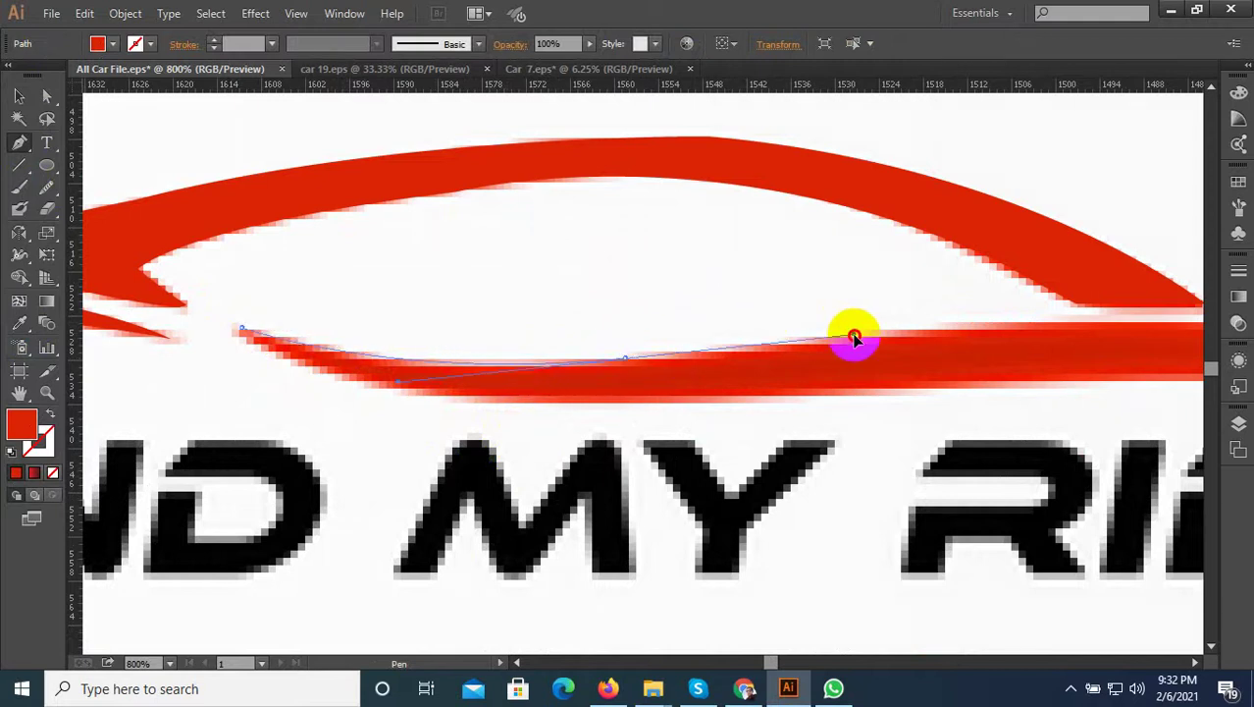
{"action": "left_click", "coordinate": [626, 359]}
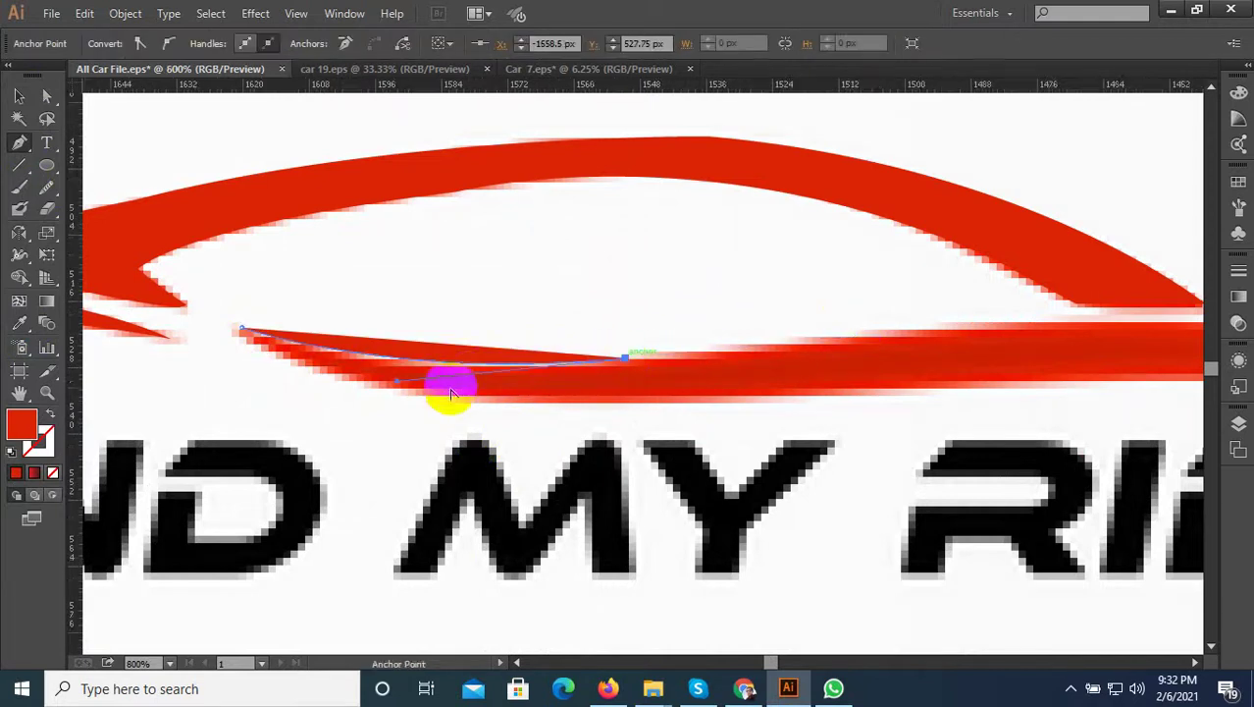
{"action": "scroll", "coordinate": [448, 387], "scroll_direction": "down", "scroll_amount": 2}
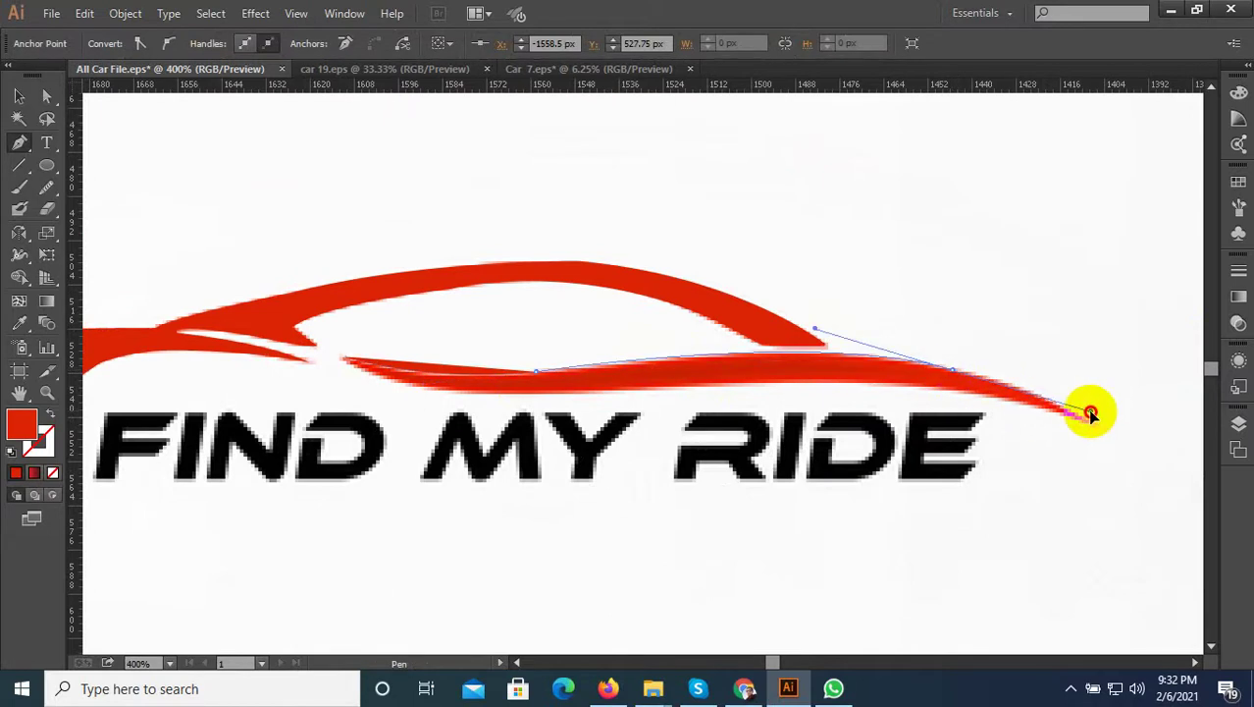
Step: Continue the swoosh's upper edge over the rear in two curves, ending at the rear tip
{"action": "left_click_drag", "start_coordinate": [1089, 412], "coordinate": [1092, 411]}
{"action": "scroll", "coordinate": [986, 378], "scroll_direction": "up", "scroll_amount": 1}
{"action": "left_click", "coordinate": [954, 371]}
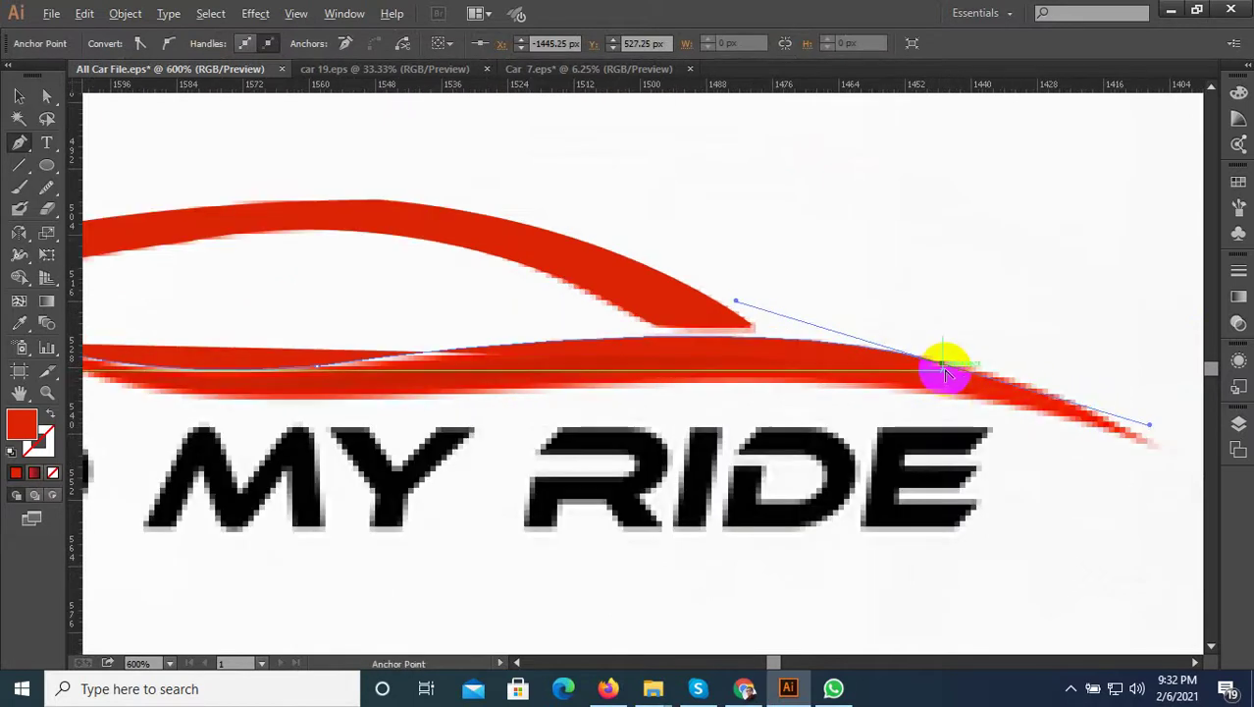
{"action": "scroll", "coordinate": [680, 359], "scroll_direction": "down", "scroll_amount": 5}
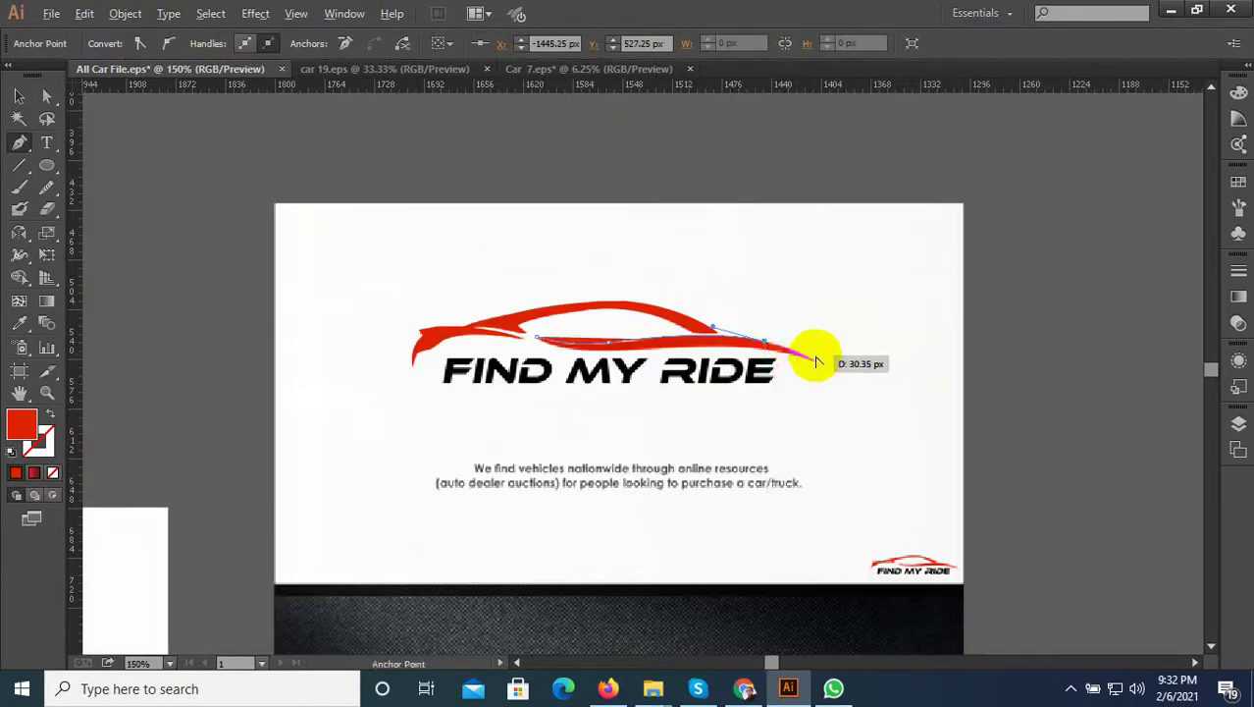
{"action": "scroll", "coordinate": [797, 363], "scroll_direction": "up", "scroll_amount": 4}
{"action": "left_click_drag", "start_coordinate": [827, 382], "coordinate": [859, 408]}
{"action": "left_click", "coordinate": [817, 376]}
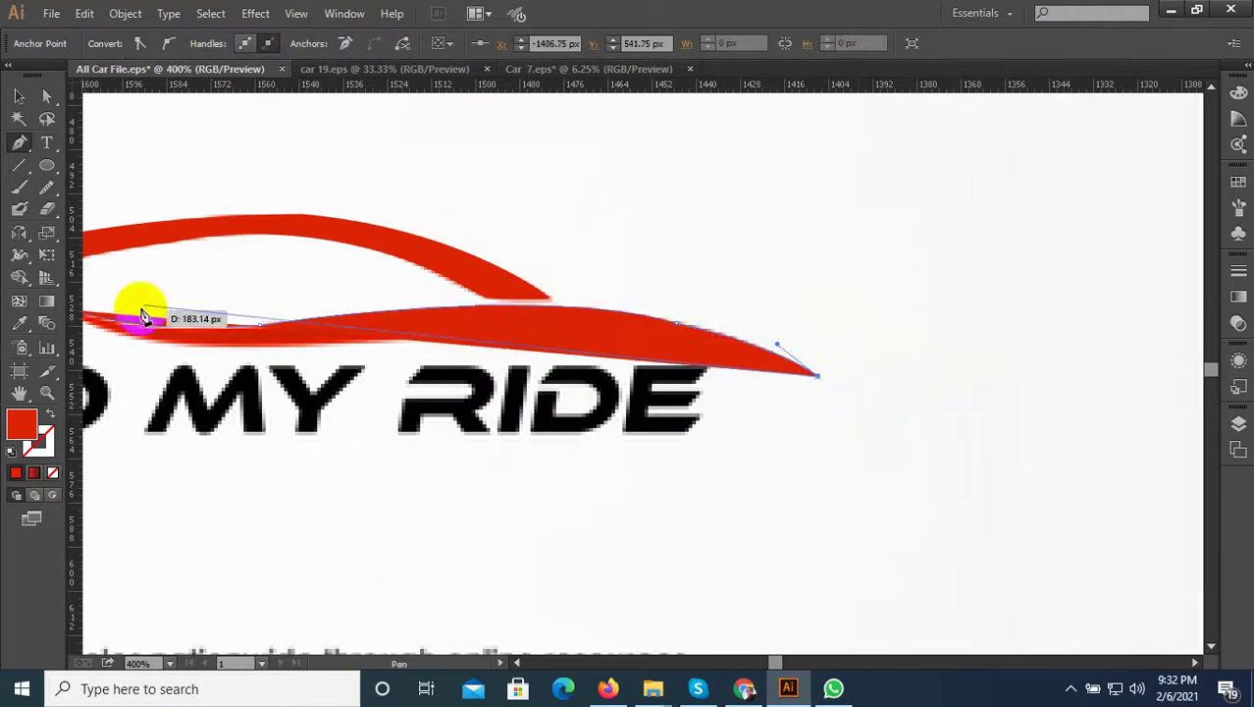
Step: Swap the swoosh's fill and stroke, trace its lower edge back to the front tip and close the path
{"action": "left_click", "coordinate": [51, 412]}
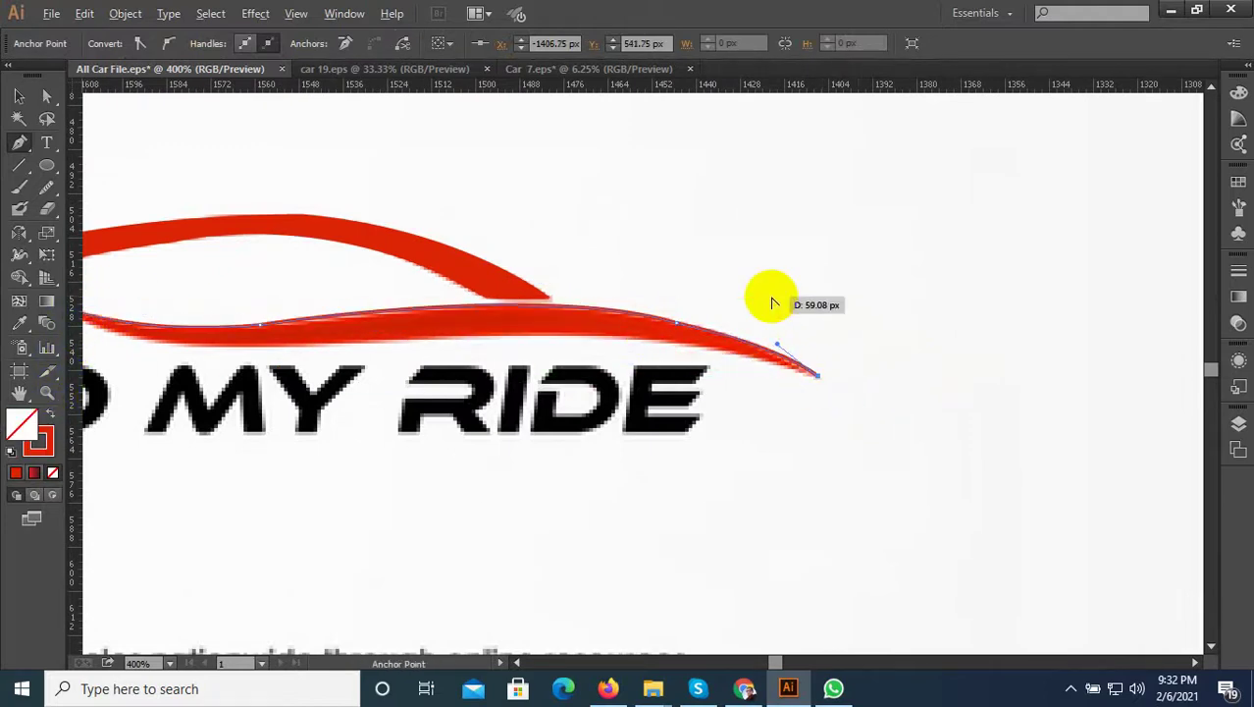
{"action": "left_click_drag", "start_coordinate": [481, 336], "coordinate": [214, 327]}
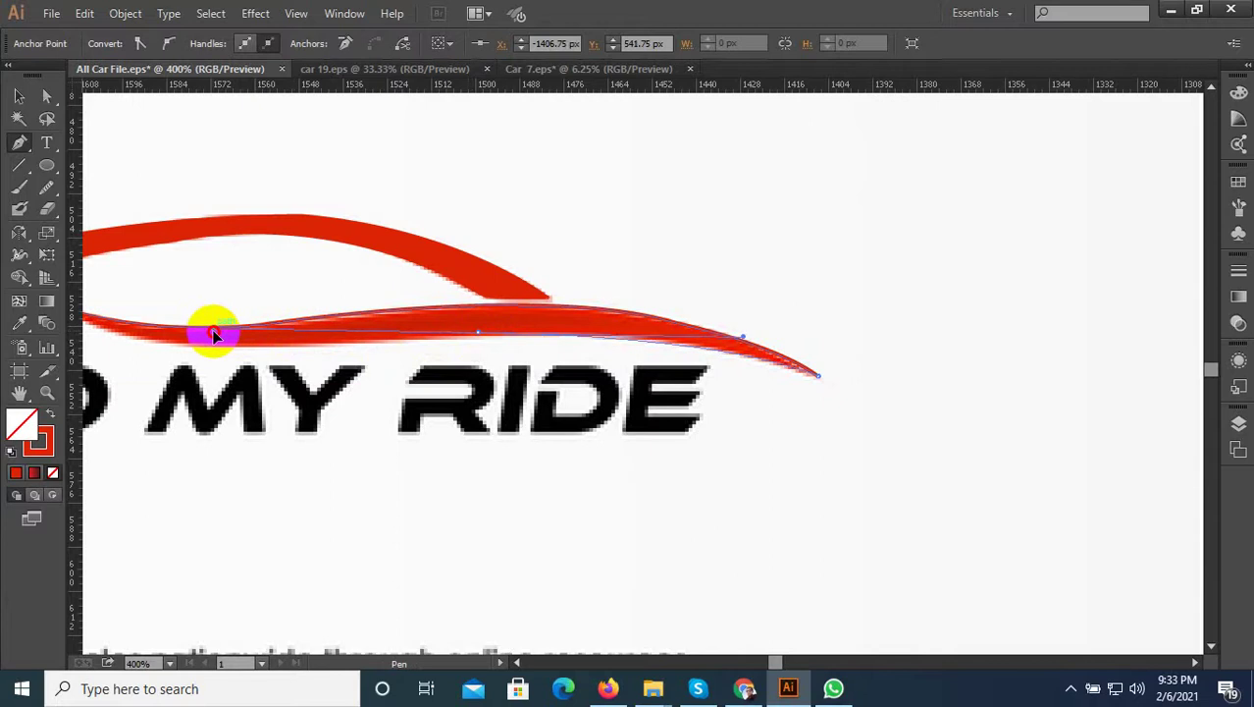
{"action": "left_click", "coordinate": [479, 334]}
{"action": "scroll", "coordinate": [814, 331], "scroll_direction": "down", "scroll_amount": 2}
{"action": "scroll", "coordinate": [595, 331], "scroll_direction": "up", "scroll_amount": 2}
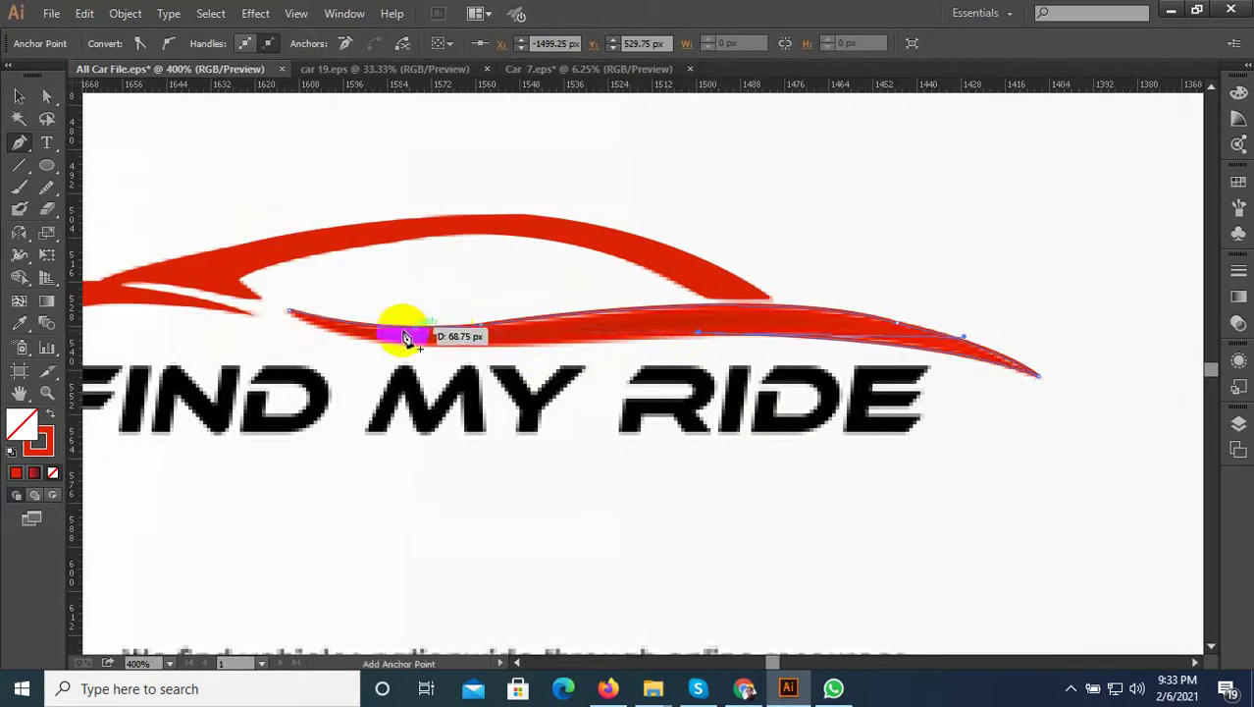
{"action": "left_click_drag", "start_coordinate": [405, 337], "coordinate": [182, 240]}
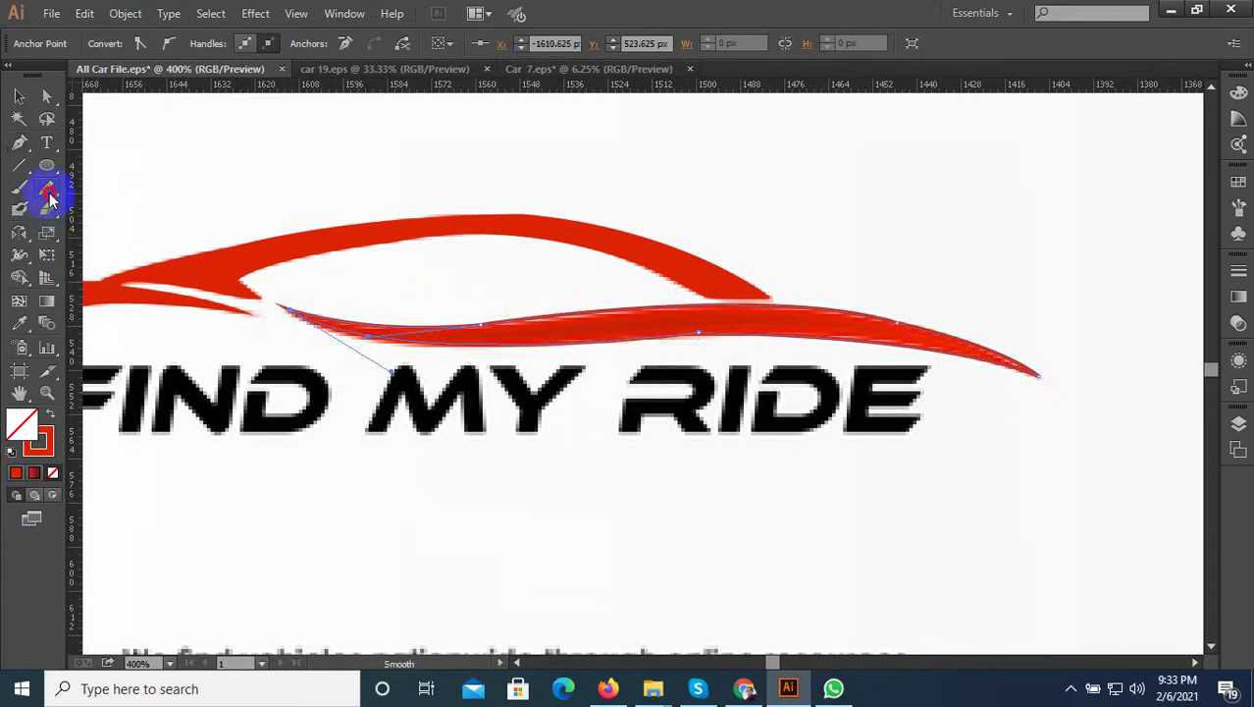
Step: Smooth the swoosh outline's upper edge and its rear end with the Smooth tool
{"action": "left_click_drag", "start_coordinate": [49, 196], "coordinate": [110, 212]}
{"action": "scroll", "coordinate": [469, 322], "scroll_direction": "up", "scroll_amount": 2}
{"action": "left_click_drag", "start_coordinate": [506, 317], "coordinate": [427, 320]}
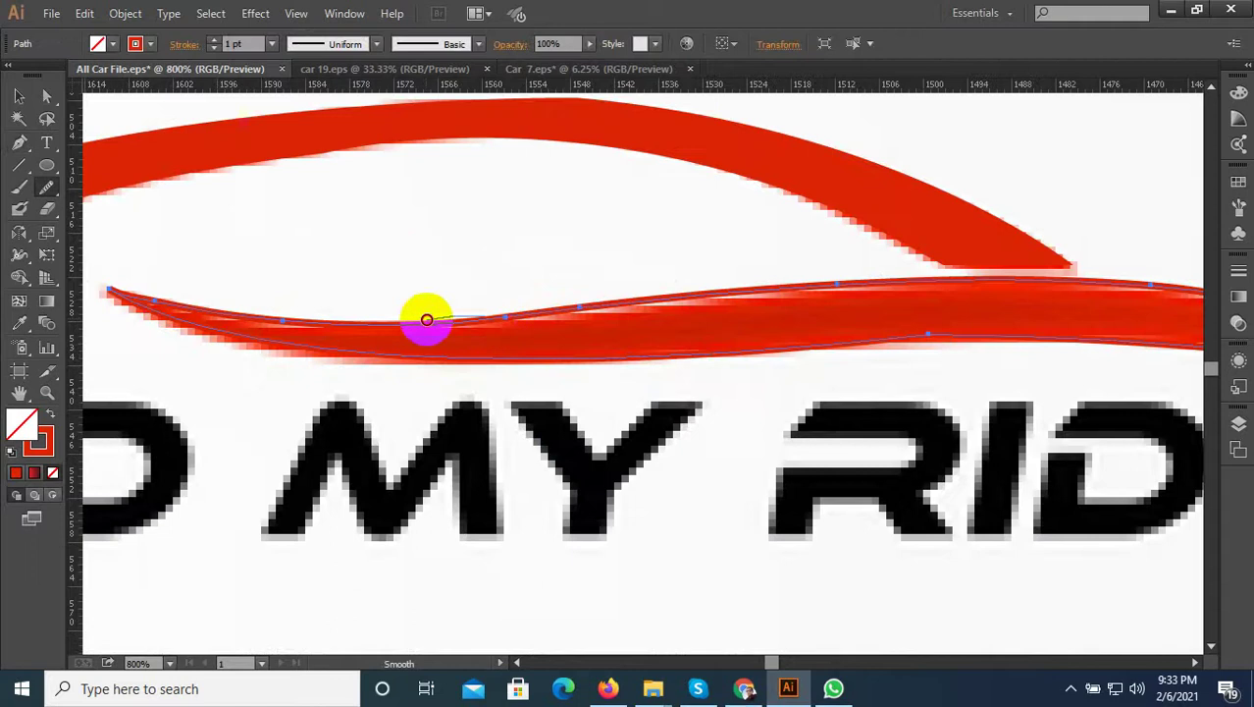
{"action": "scroll", "coordinate": [236, 344], "scroll_direction": "down", "scroll_amount": 2}
{"action": "scroll", "coordinate": [802, 342], "scroll_direction": "up", "scroll_amount": 2}
{"action": "mouse_move", "coordinate": [784, 321]}
{"action": "left_mouse_down"}
{"action": "mouse_move", "coordinate": [703, 302]}
{"action": "mouse_move", "coordinate": [811, 331]}
{"action": "left_mouse_up"}
{"action": "key", "text": "ctrl+minus"}
{"action": "key", "text": "ctrl+minus"}
{"action": "key", "text": "ctrl+minus"}
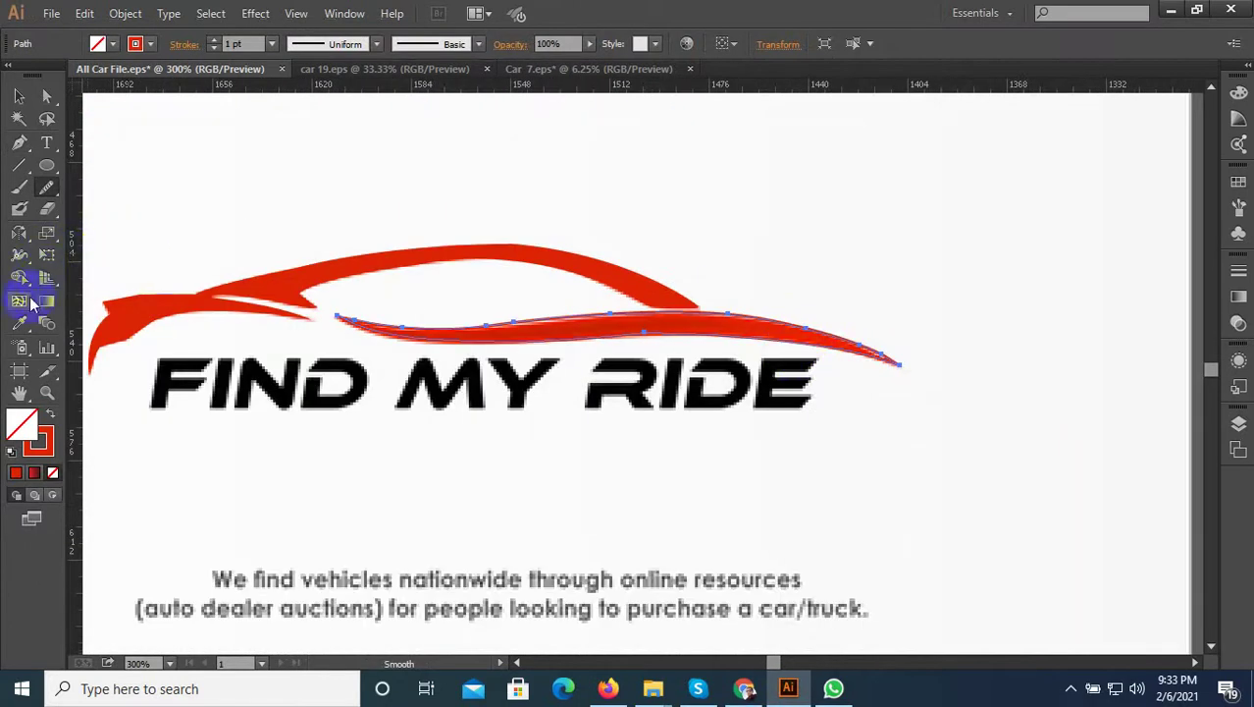
Step: Fill the swoosh with the solid red sampled from the reference logo
{"action": "left_click", "coordinate": [20, 321]}
{"action": "scroll", "coordinate": [382, 265], "scroll_direction": "up", "scroll_amount": 1}
{"action": "left_click", "coordinate": [603, 349]}
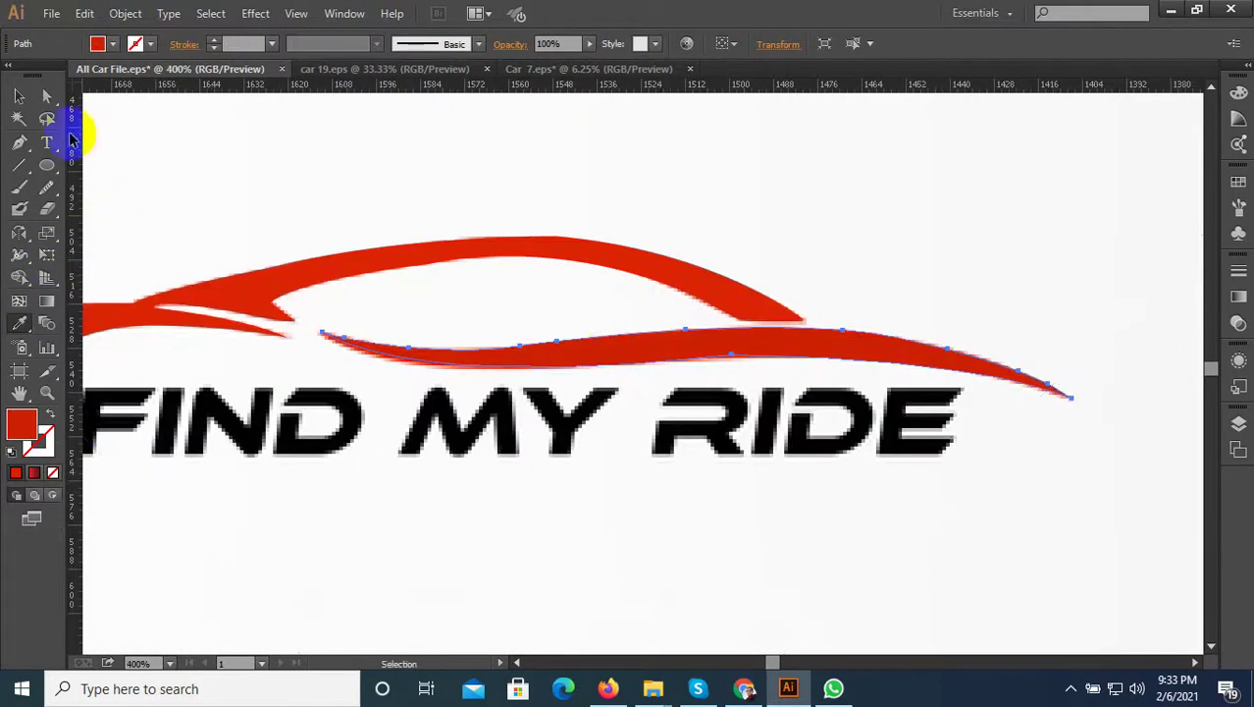
{"action": "left_click", "coordinate": [18, 96]}
{"action": "left_click", "coordinate": [713, 303]}
Step: Move the FIND MY RIDE reference image away so the traced car stands alone on the canvas
{"action": "key", "text": "ctrl+minus"}
{"action": "key", "text": "ctrl+minus"}
{"action": "key", "text": "ctrl+minus"}
{"action": "key", "text": "ctrl+minus"}
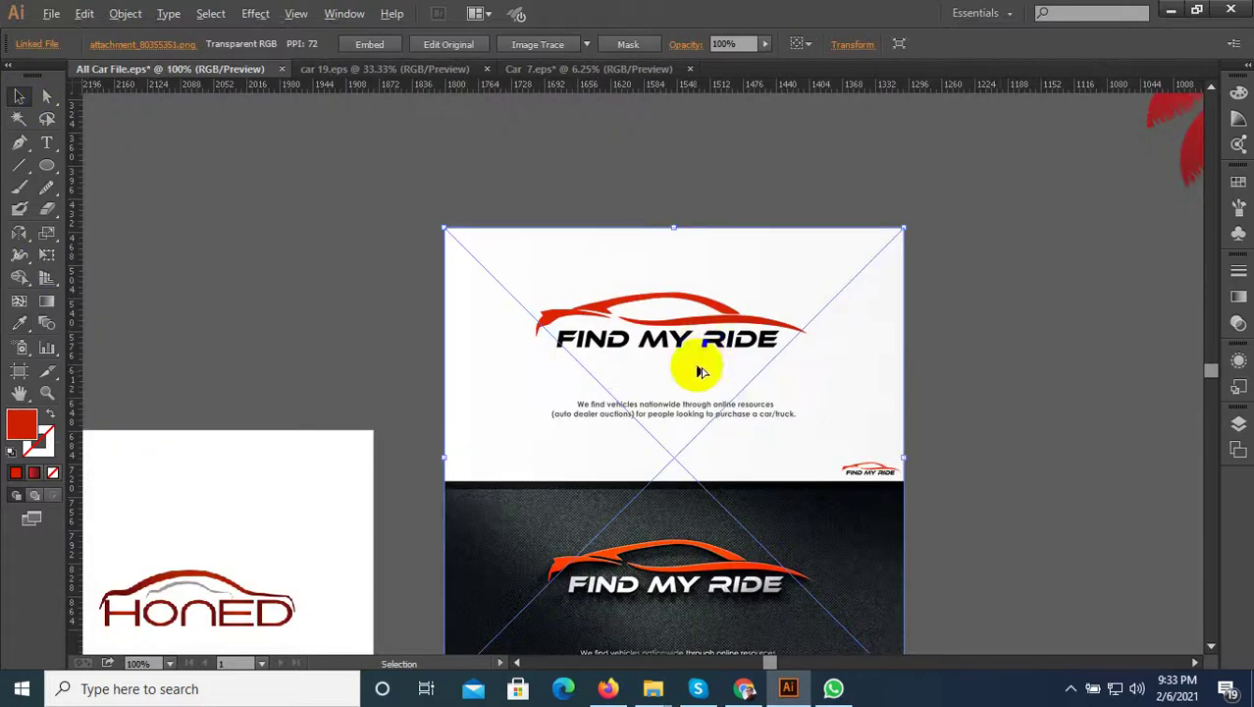
{"action": "left_click", "coordinate": [1001, 376]}
{"action": "key", "text": "ctrl+minus"}
{"action": "key", "text": "ctrl+minus"}
{"action": "key", "text": "ctrl+minus"}
{"action": "left_click_drag", "start_coordinate": [834, 433], "coordinate": [645, 325]}
{"action": "scroll", "coordinate": [818, 395], "scroll_direction": "up", "scroll_amount": 2}
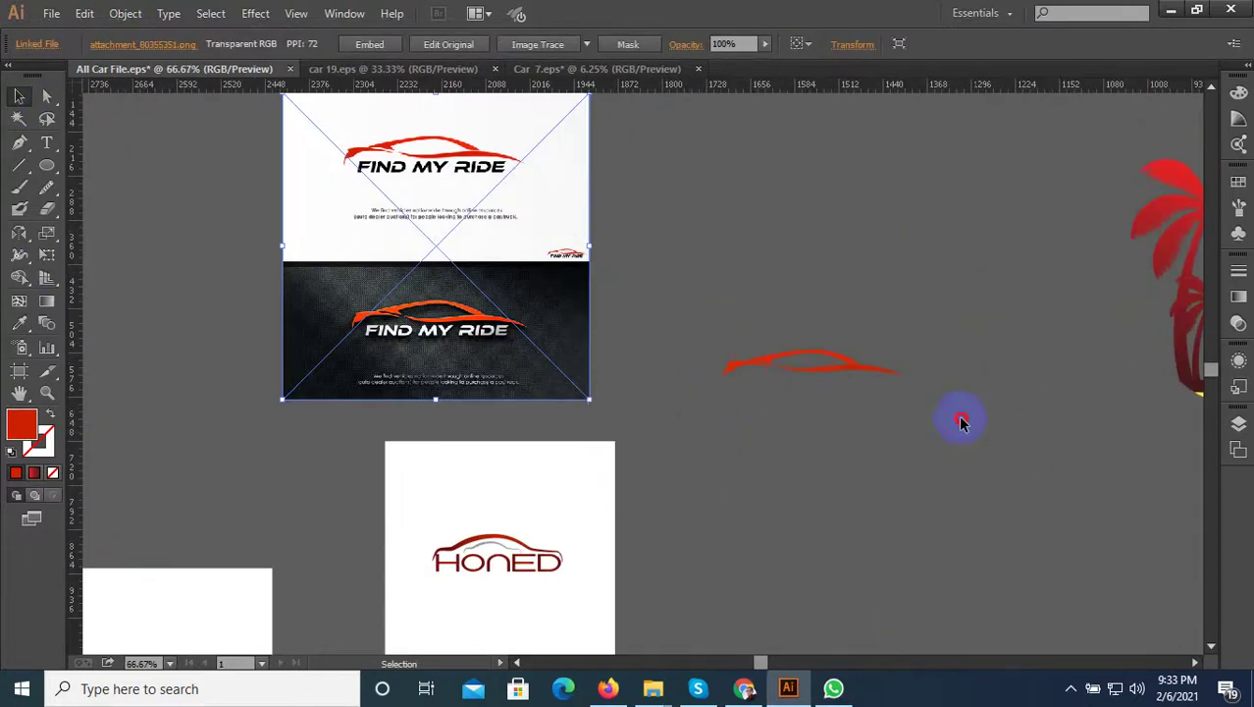
Step: Cut the complete traced car and paste it onto the SELECT ENTERPRISE AUTO artboard
{"action": "left_click_drag", "start_coordinate": [960, 418], "coordinate": [772, 311]}
{"action": "key", "text": "ctrl+x"}
{"action": "scroll", "coordinate": [617, 403], "scroll_direction": "down", "scroll_amount": 3}
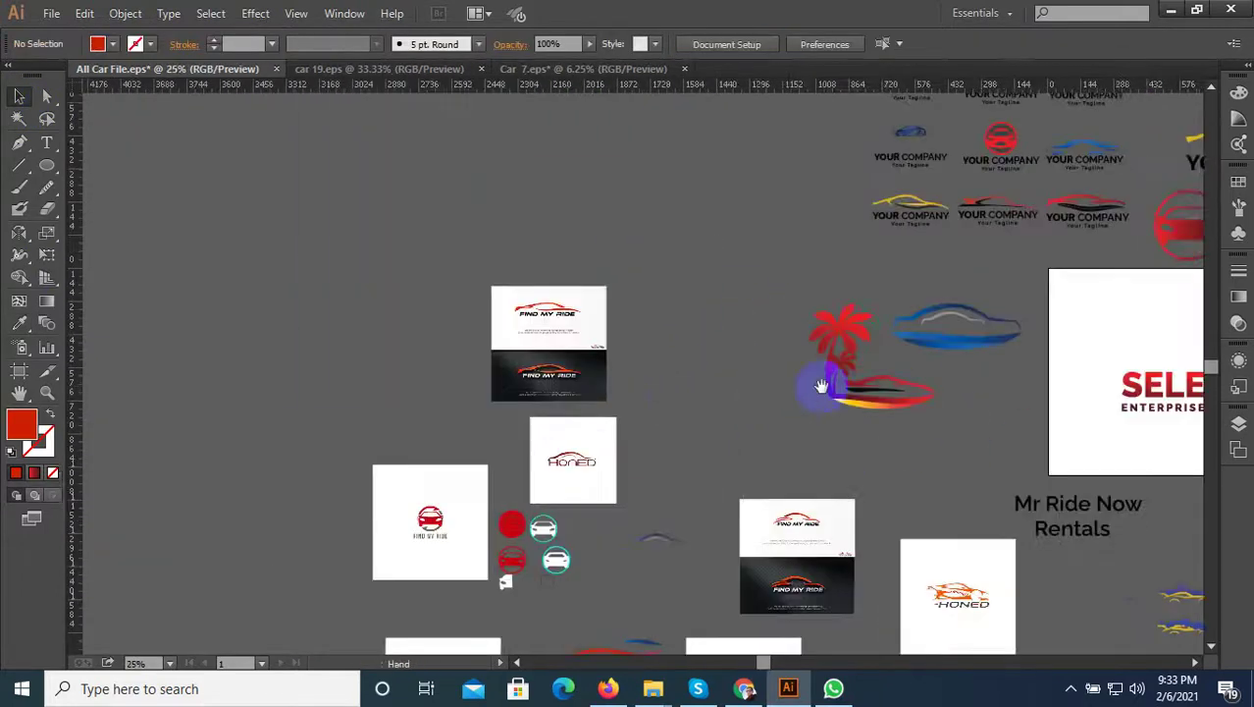
{"action": "left_click_drag", "start_coordinate": [929, 391], "coordinate": [384, 308]}
{"action": "scroll", "coordinate": [586, 266], "scroll_direction": "up", "scroll_amount": 3}
{"action": "key", "text": "ctrl+v"}
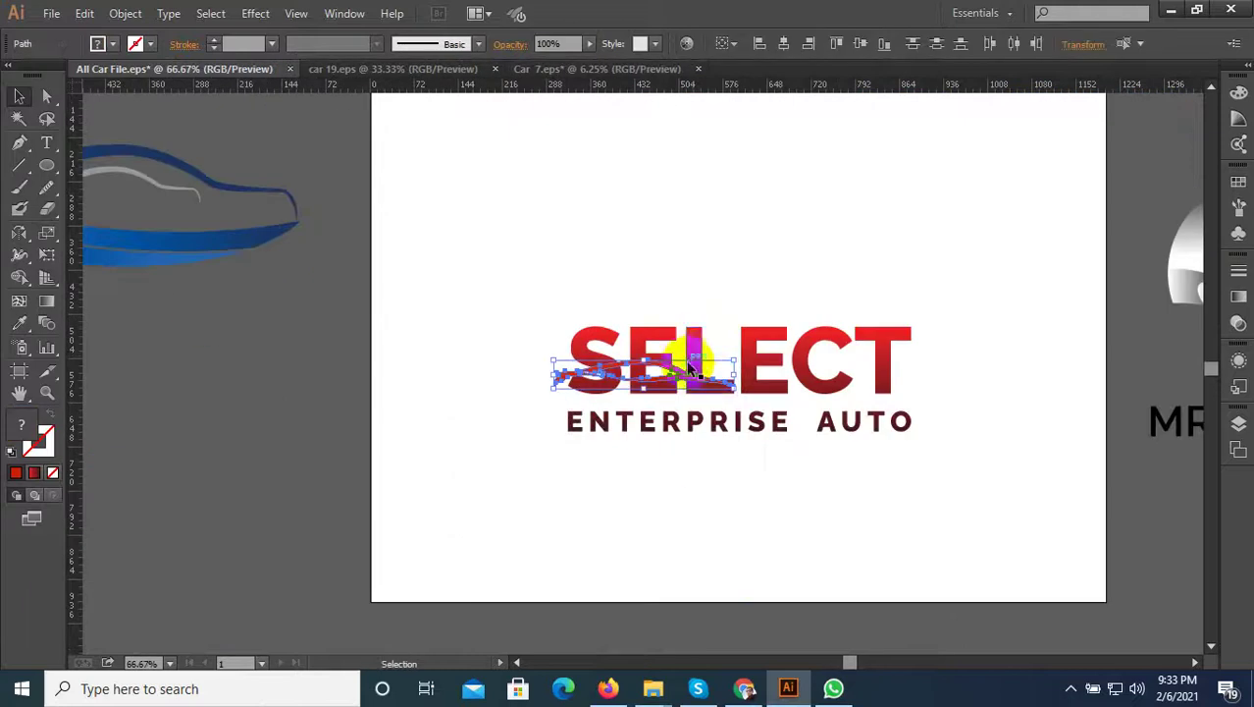
Step: Place the car above the SELECT text and scale it to match the text's width
{"action": "left_click_drag", "start_coordinate": [690, 368], "coordinate": [914, 334]}
{"action": "left_click", "coordinate": [724, 301]}
{"action": "key", "text": "ctrl+plus"}
{"action": "left_click", "coordinate": [512, 289]}
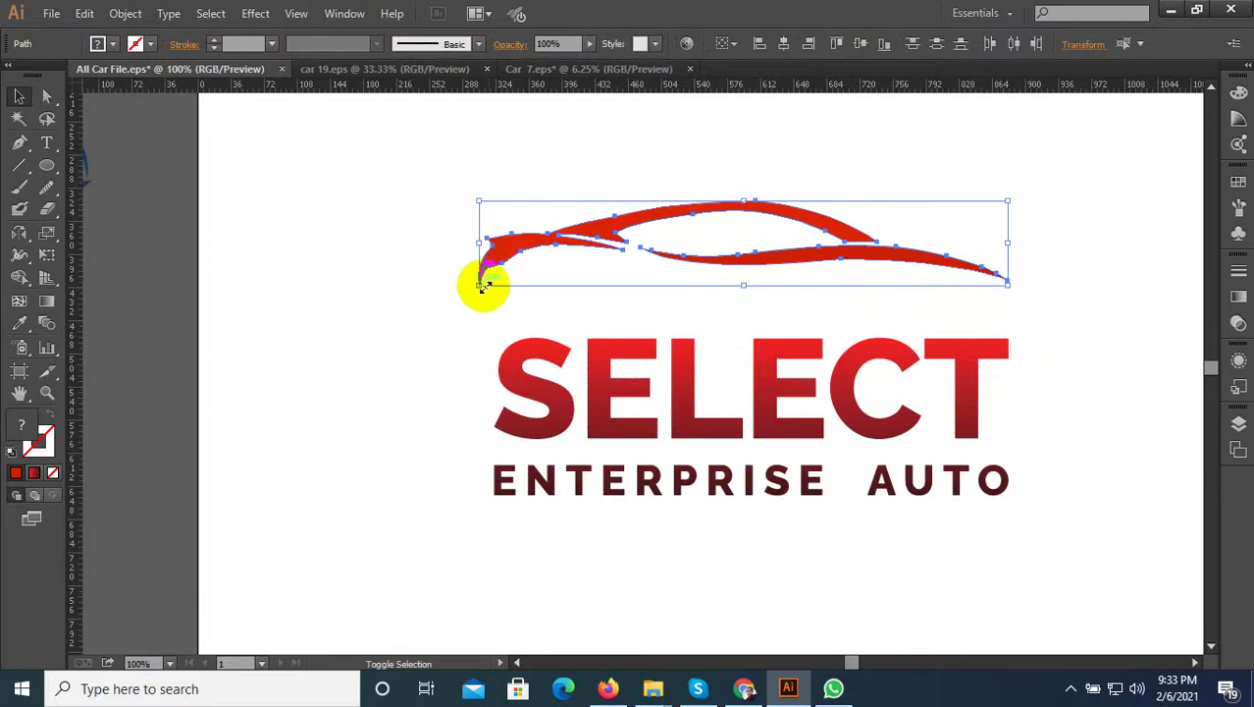
{"action": "left_click_drag", "start_coordinate": [482, 286], "coordinate": [481, 317]}
{"action": "left_click", "coordinate": [795, 297]}
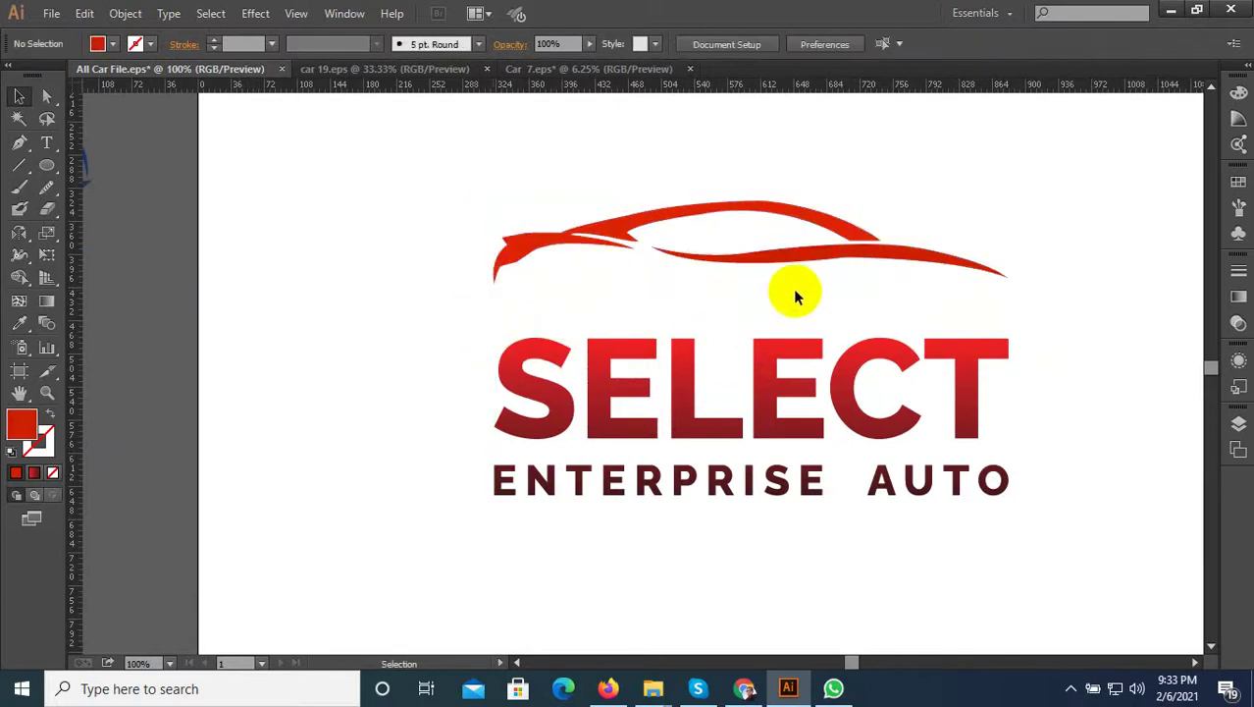
Step: Move the car down so it sits just above the SELECT lettering
{"action": "left_click", "coordinate": [571, 202]}
{"action": "left_click_drag", "start_coordinate": [571, 202], "coordinate": [562, 275]}
{"action": "left_click", "coordinate": [391, 291]}
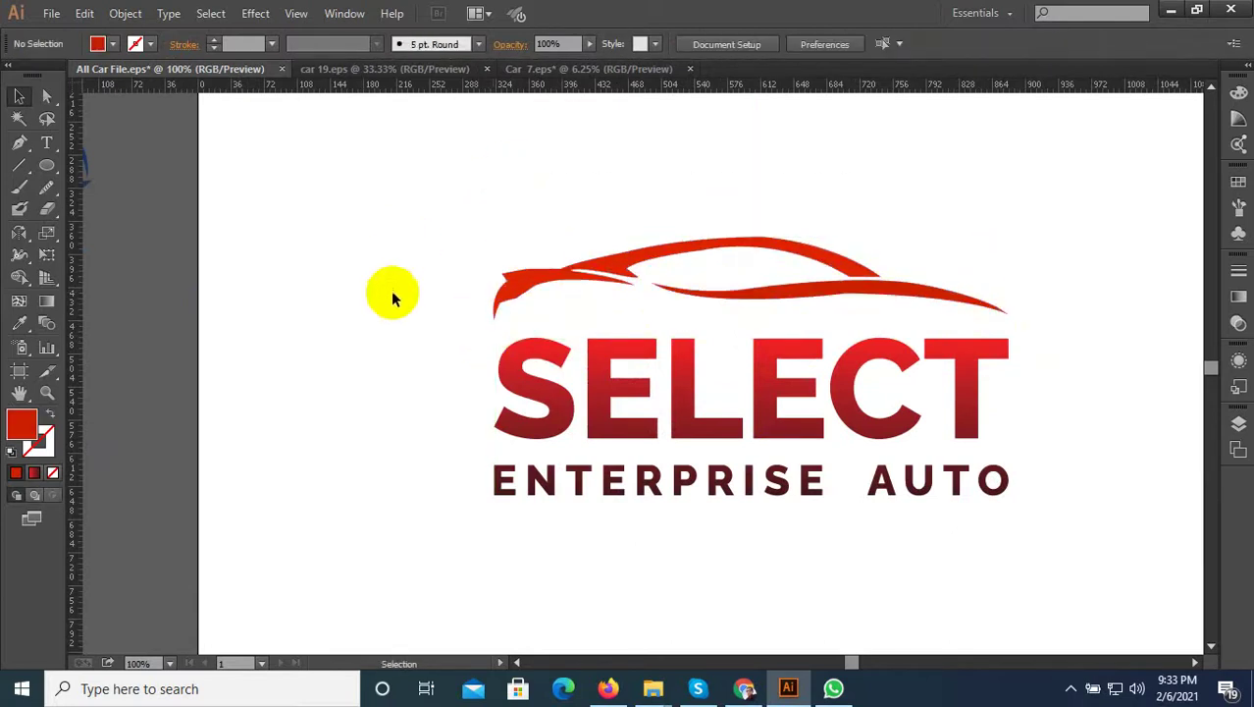
Step: Apply the SELECT lettering's red gradient to the whole car icon with the Eyedropper and deselect it
{"action": "key", "text": "ctrl+minus"}
{"action": "key", "text": "ctrl+minus"}
{"action": "left_click_drag", "start_coordinate": [686, 246], "coordinate": [478, 292]}
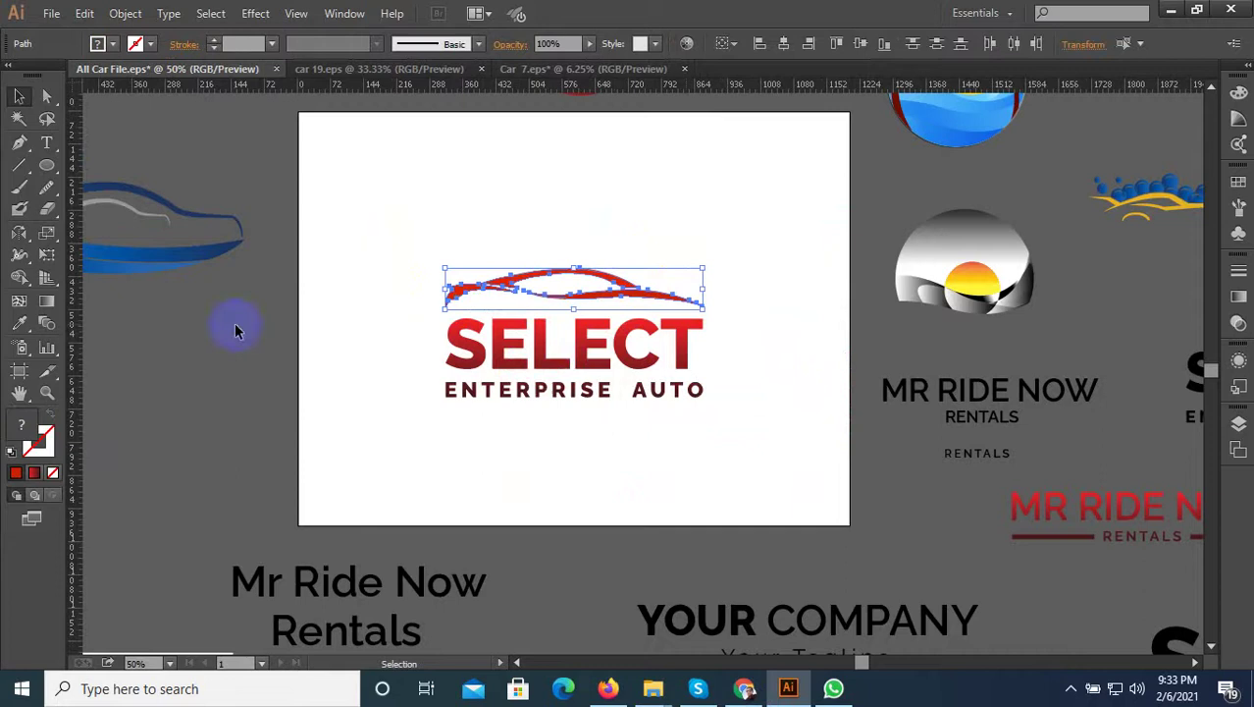
{"action": "left_click", "coordinate": [19, 324]}
{"action": "left_click", "coordinate": [462, 351]}
{"action": "key", "text": "ctrl+plus"}
{"action": "key", "text": "ctrl+plus"}
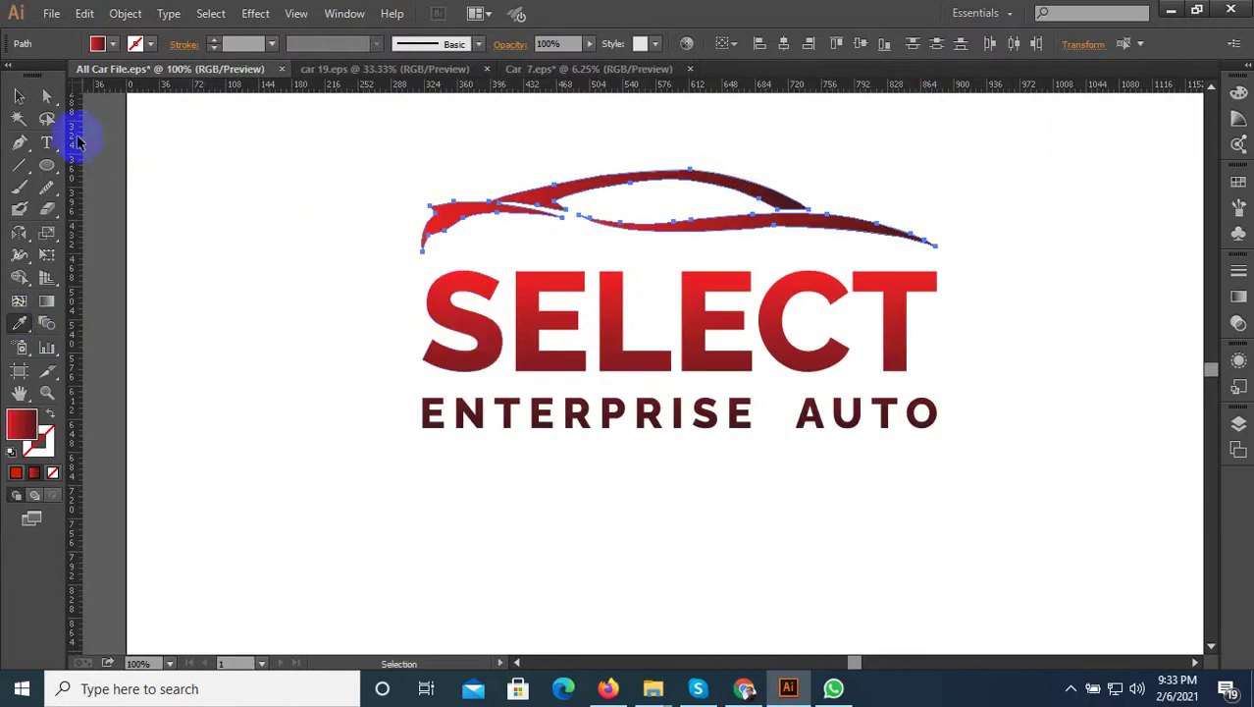
{"action": "left_click", "coordinate": [20, 99]}
{"action": "left_click", "coordinate": [324, 263]}
Step: Enlarge the complete logo, car and text together, slightly on the artboard and deselect it
{"action": "key", "text": "ctrl+minus"}
{"action": "key", "text": "ctrl+minus"}
{"action": "key", "text": "ctrl+minus"}
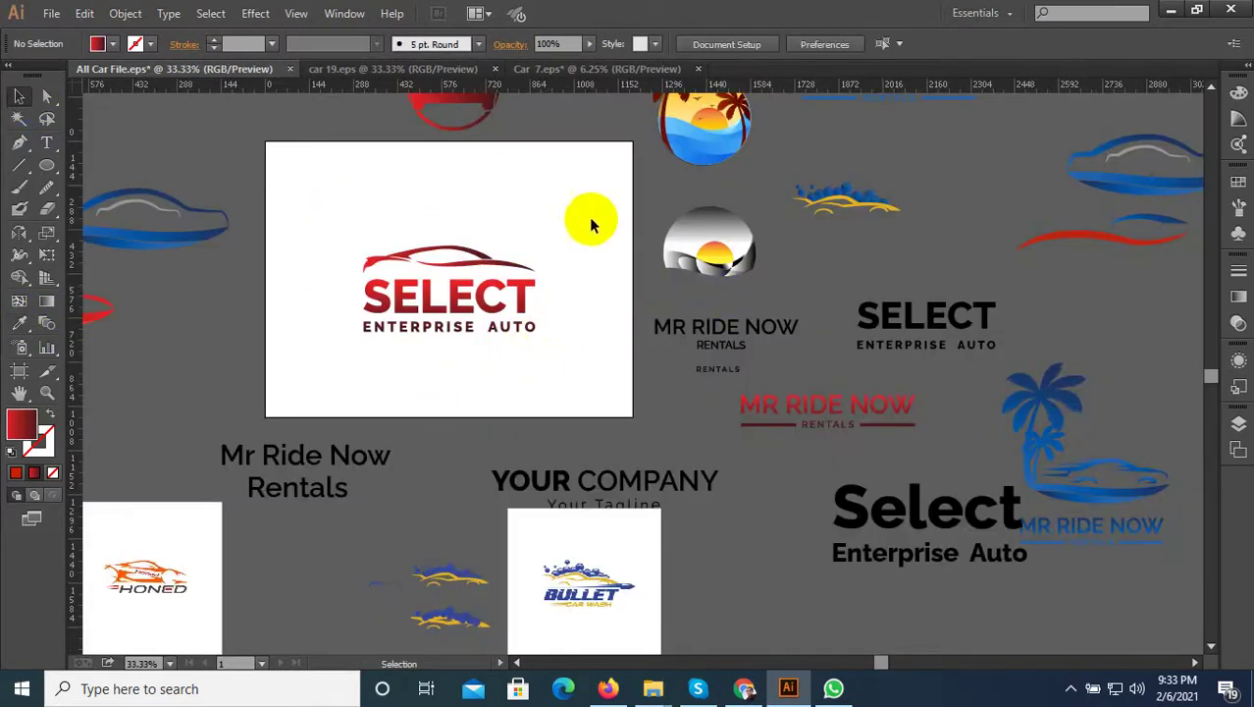
{"action": "left_click_drag", "start_coordinate": [591, 225], "coordinate": [341, 391]}
{"action": "left_click_drag", "start_coordinate": [536, 244], "coordinate": [548, 238]}
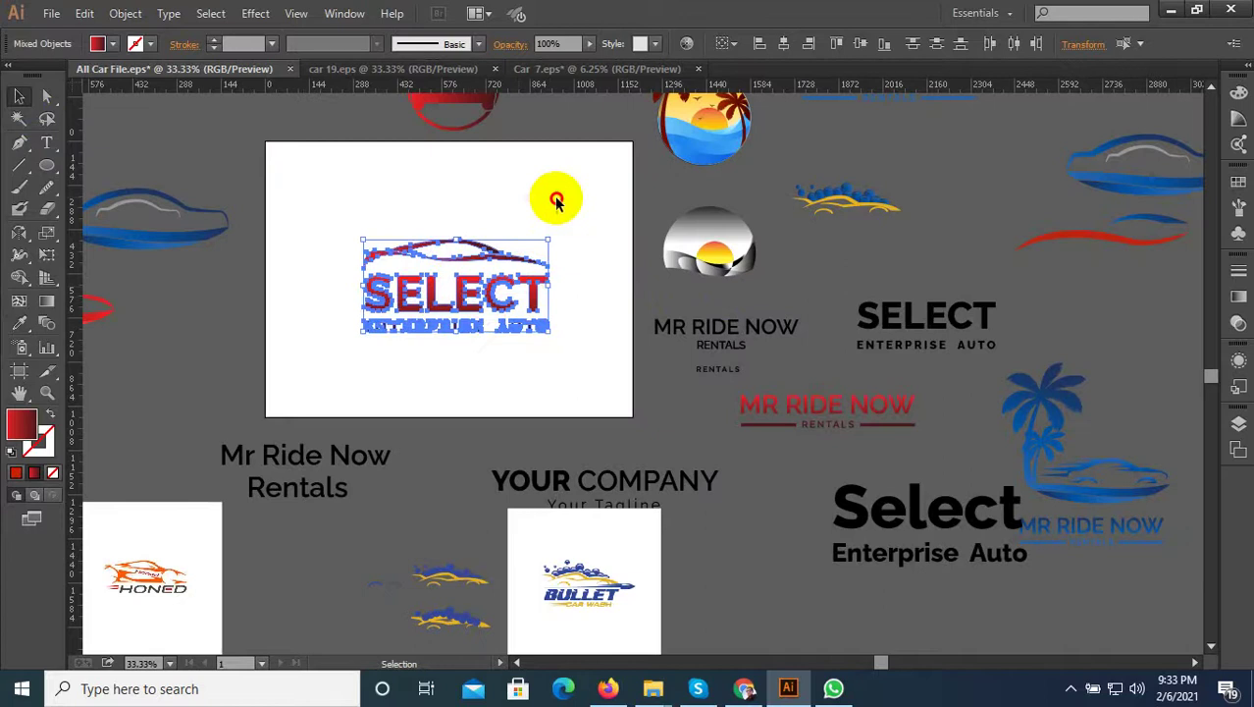
{"action": "left_click", "coordinate": [555, 202]}
Step: Save the All Car File document with the finished Select Enterprise Auto logo
{"action": "left_click", "coordinate": [51, 14]}
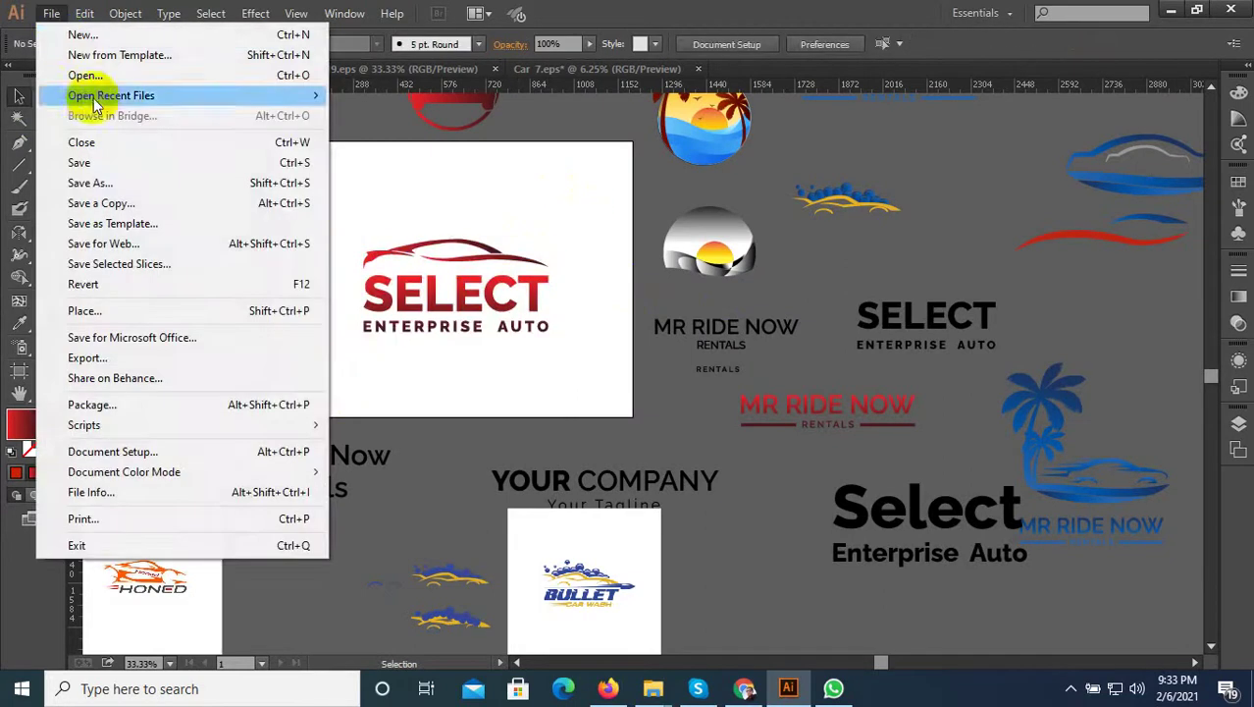
{"action": "left_click", "coordinate": [397, 212]}
{"action": "key", "text": "ctrl+s"}
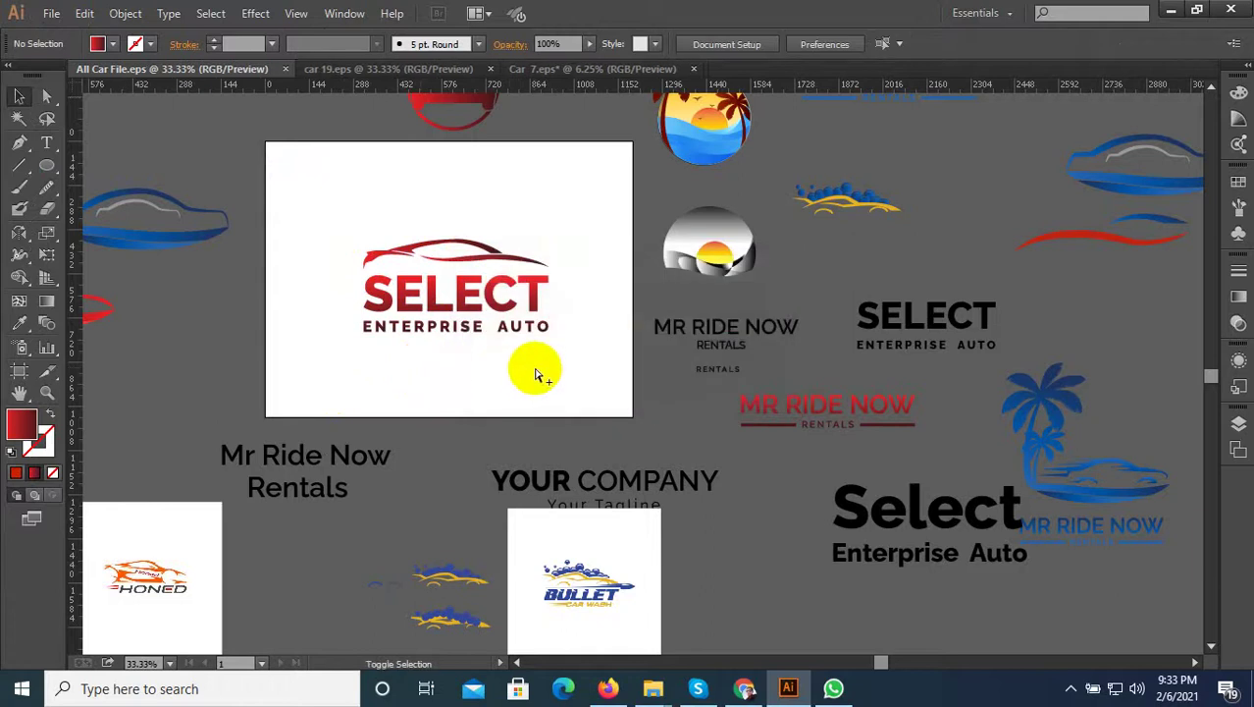
{"action": "key", "text": "ctrl+alt+shift+s"}
{"action": "left_click", "coordinate": [999, 615]}
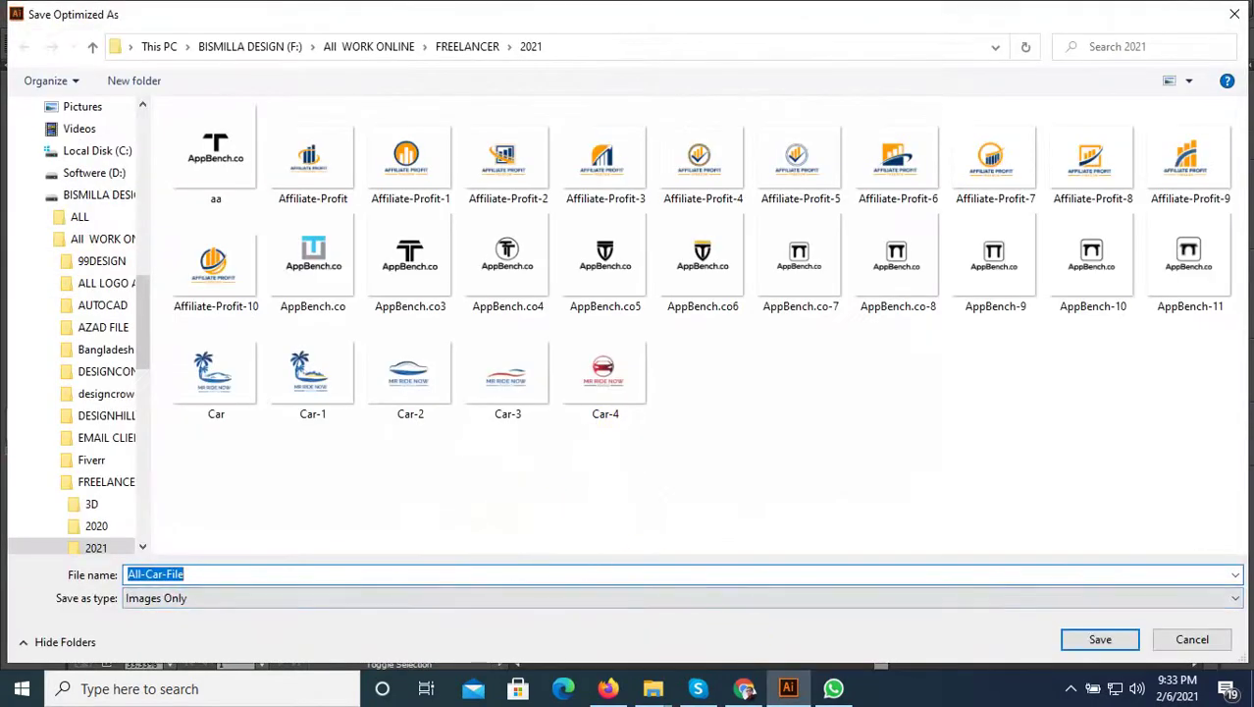
{"action": "left_click", "coordinate": [1221, 637]}
{"action": "left_click", "coordinate": [1100, 616]}
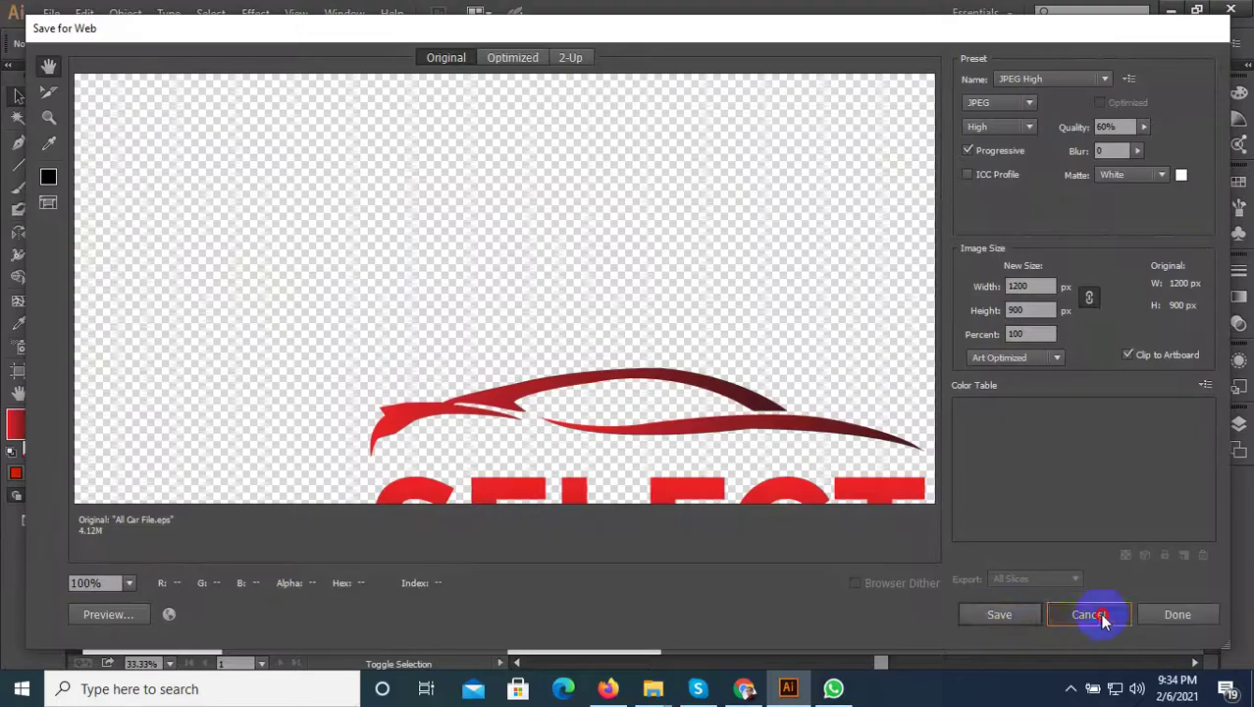
Step: Copy the word Select from the spare text and export the logo artboard for web as a high-quality JPEG named Select in the 2021 folder
{"action": "scroll", "coordinate": [698, 469], "scroll_direction": "up", "scroll_amount": 2}
{"action": "double_click", "coordinate": [745, 460]}
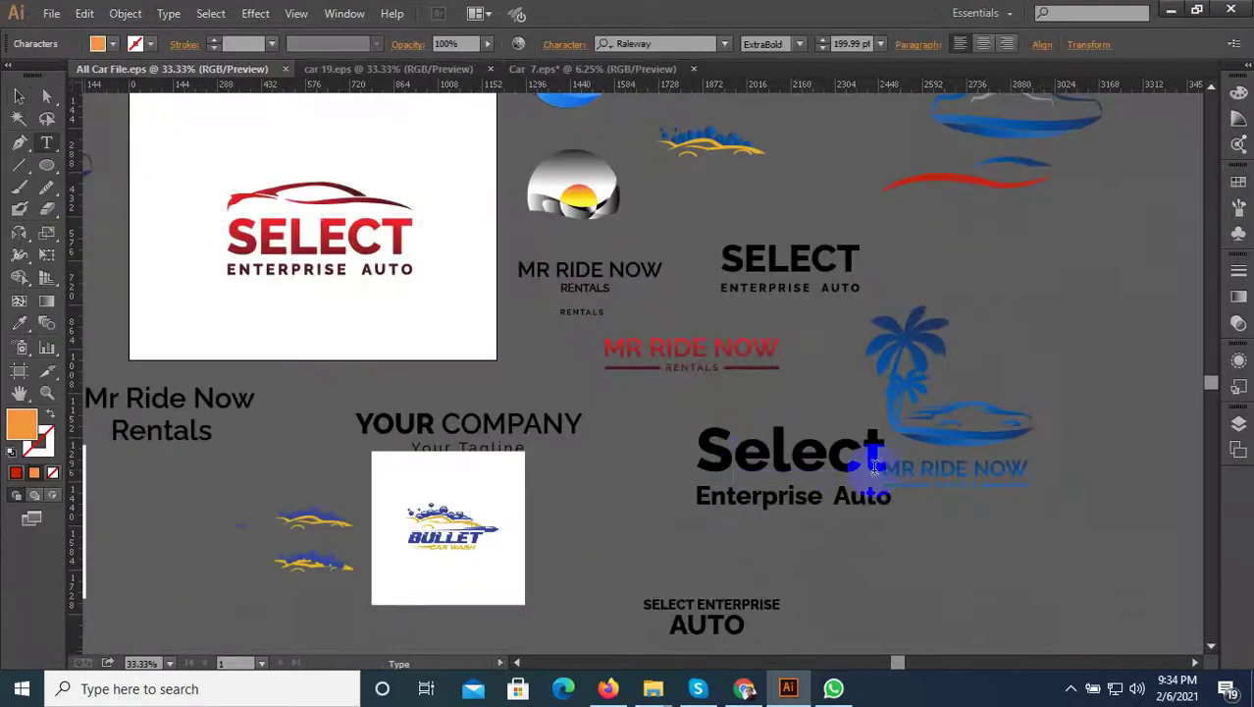
{"action": "left_click_drag", "start_coordinate": [893, 462], "coordinate": [631, 459]}
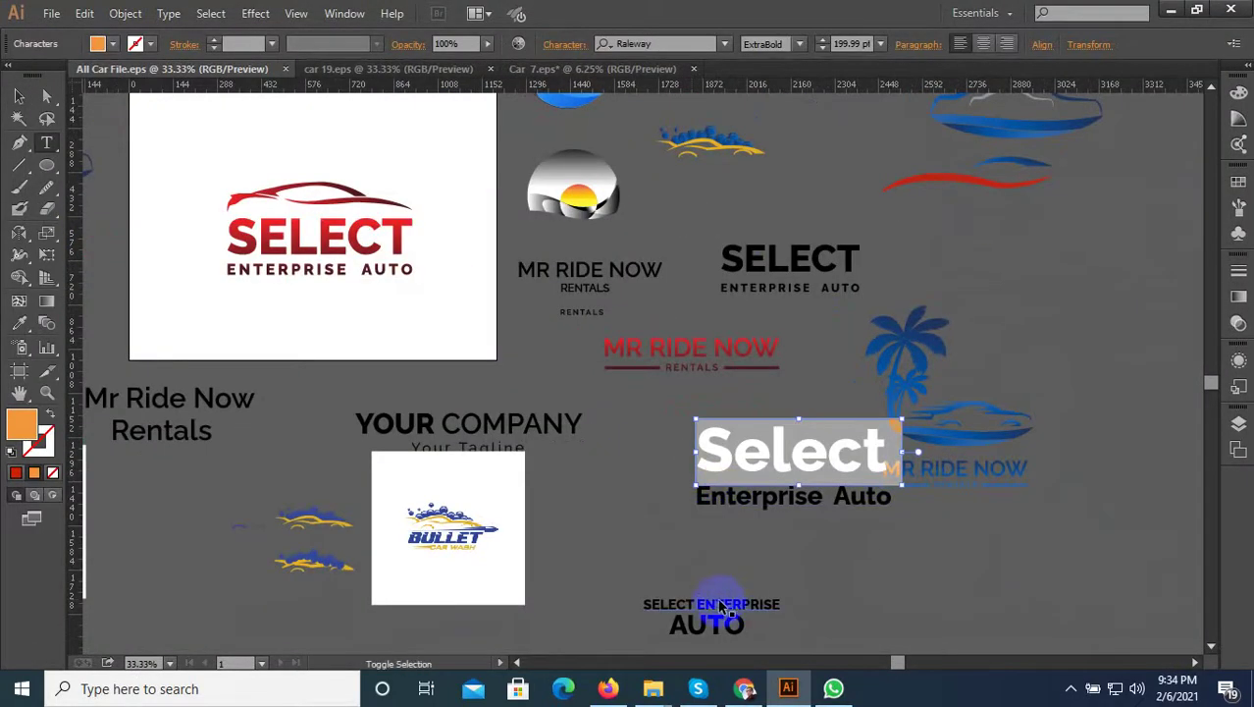
{"action": "key", "text": "ctrl+alt+shift+s"}
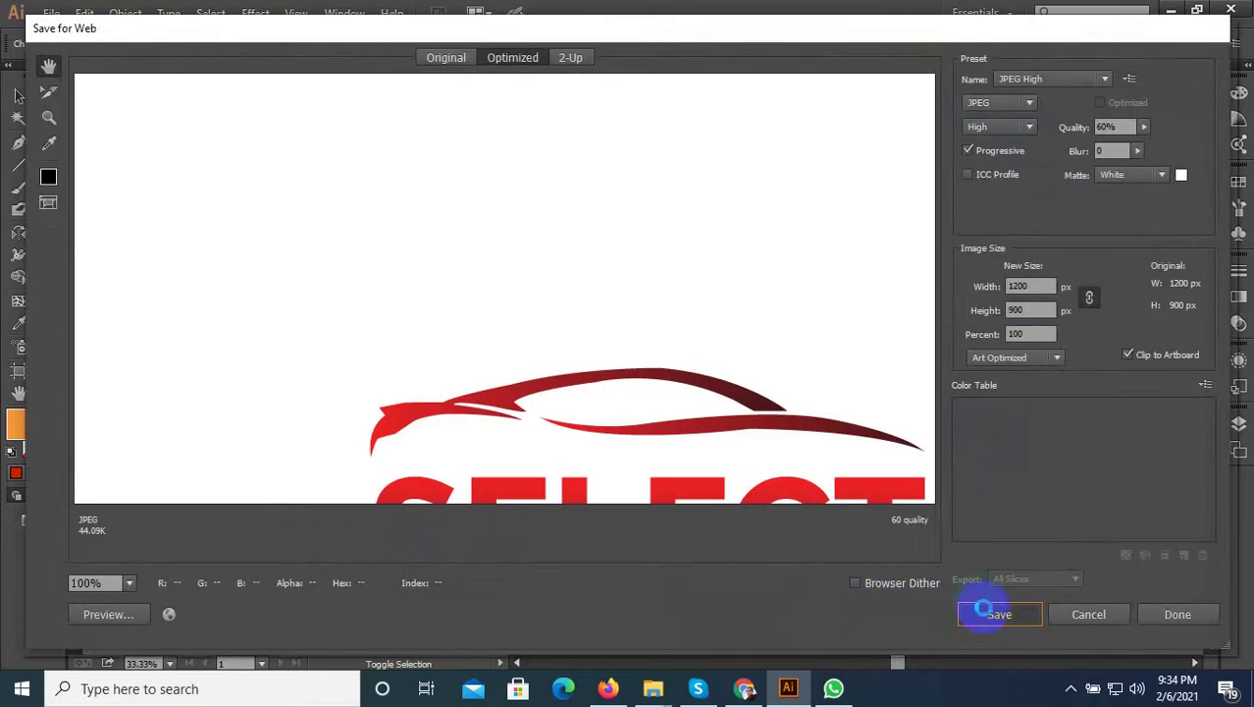
{"action": "left_click", "coordinate": [983, 607]}
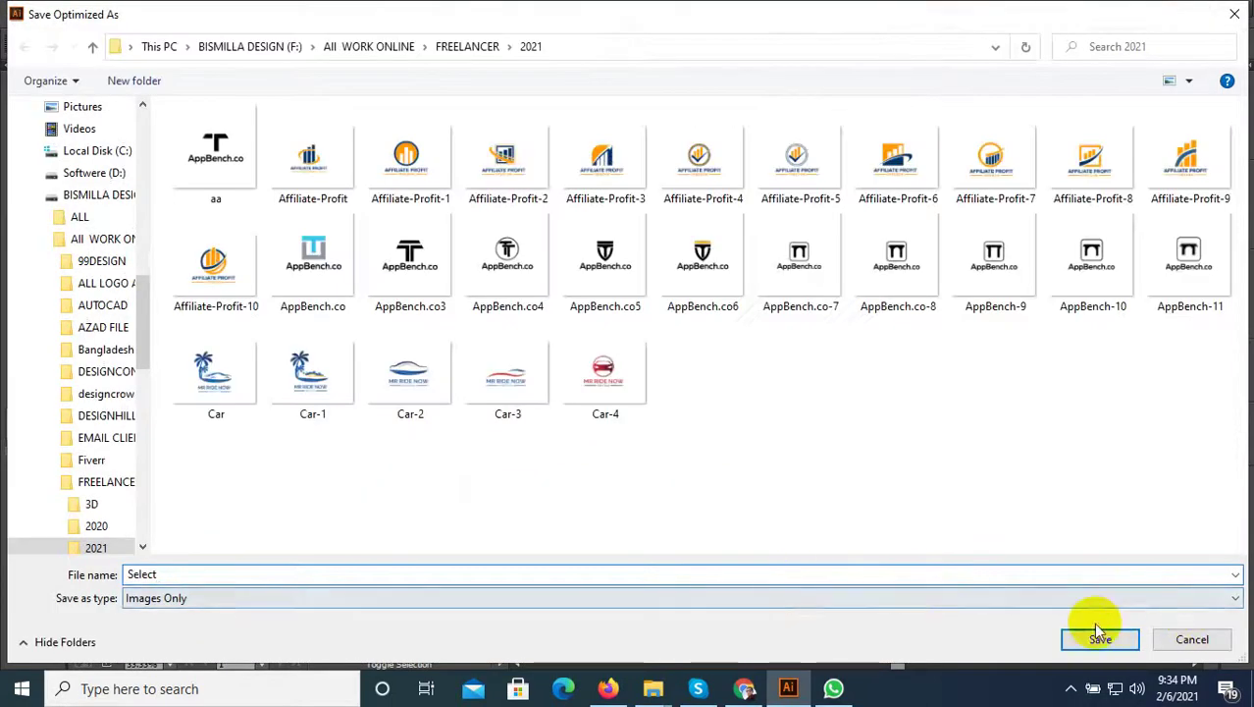
{"action": "left_click", "coordinate": [1099, 637]}
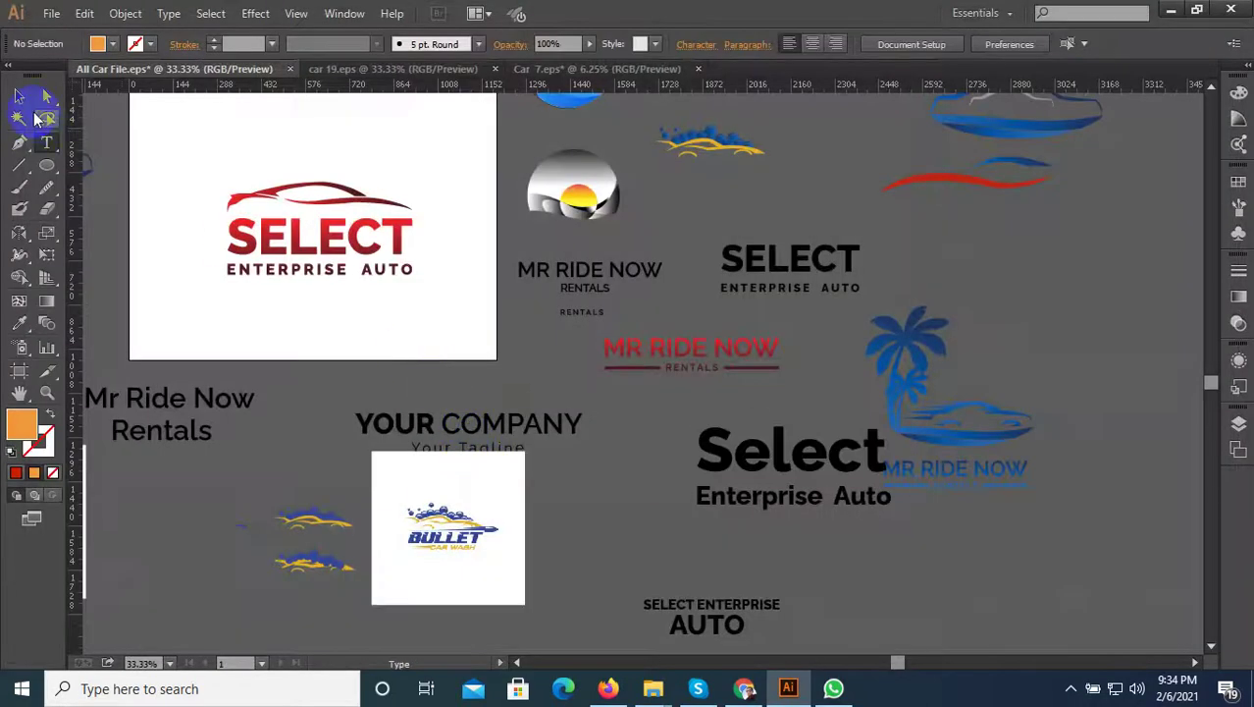
Step: Select all the paths of the red car icon above the SELECT lettering and copy them
{"action": "left_click", "coordinate": [46, 95]}
{"action": "left_click_drag", "start_coordinate": [335, 116], "coordinate": [222, 192]}
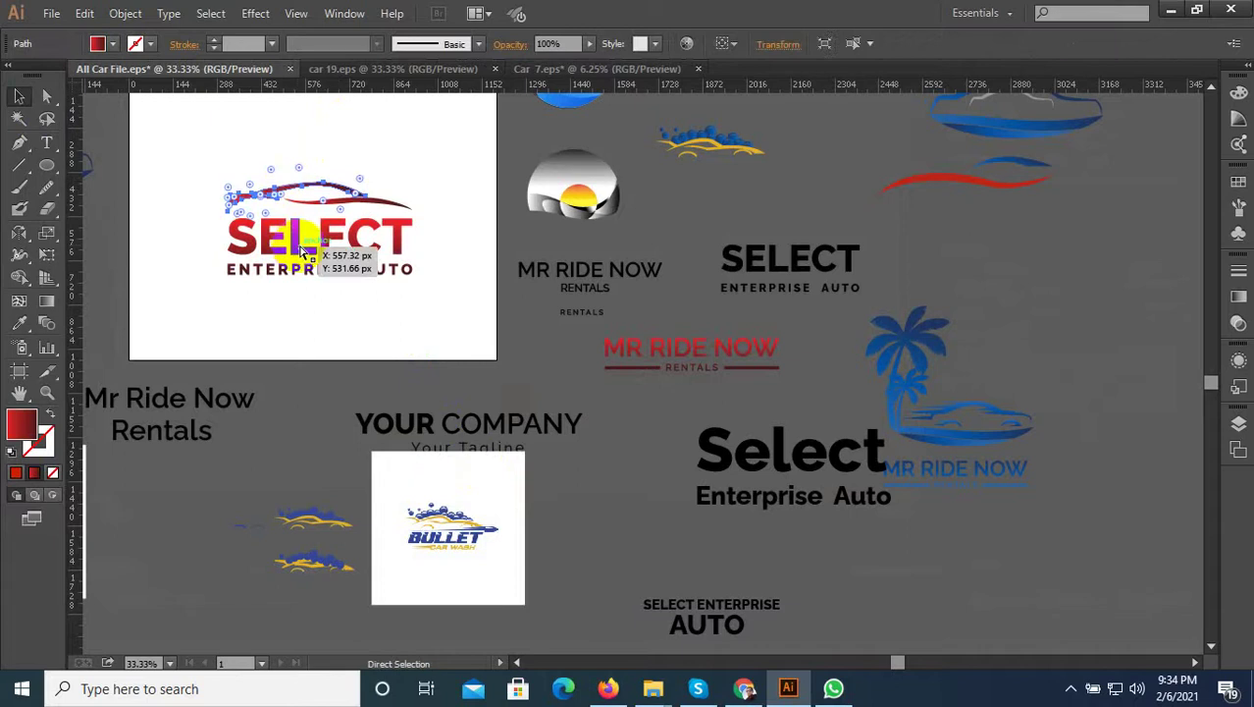
{"action": "key", "text": "v"}
{"action": "left_click_drag", "start_coordinate": [417, 149], "coordinate": [198, 208]}
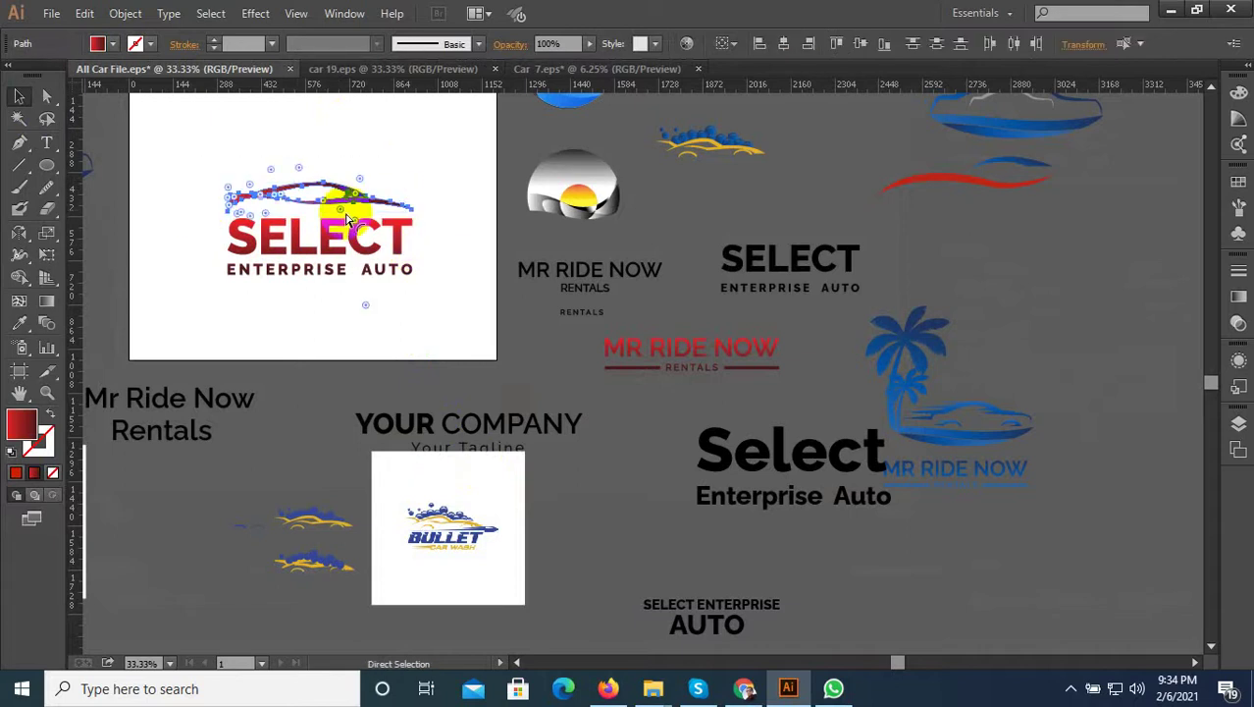
Step: In the car 19.eps document, remove the round car icon and paste the copied red car in its place
{"action": "left_click", "coordinate": [432, 69]}
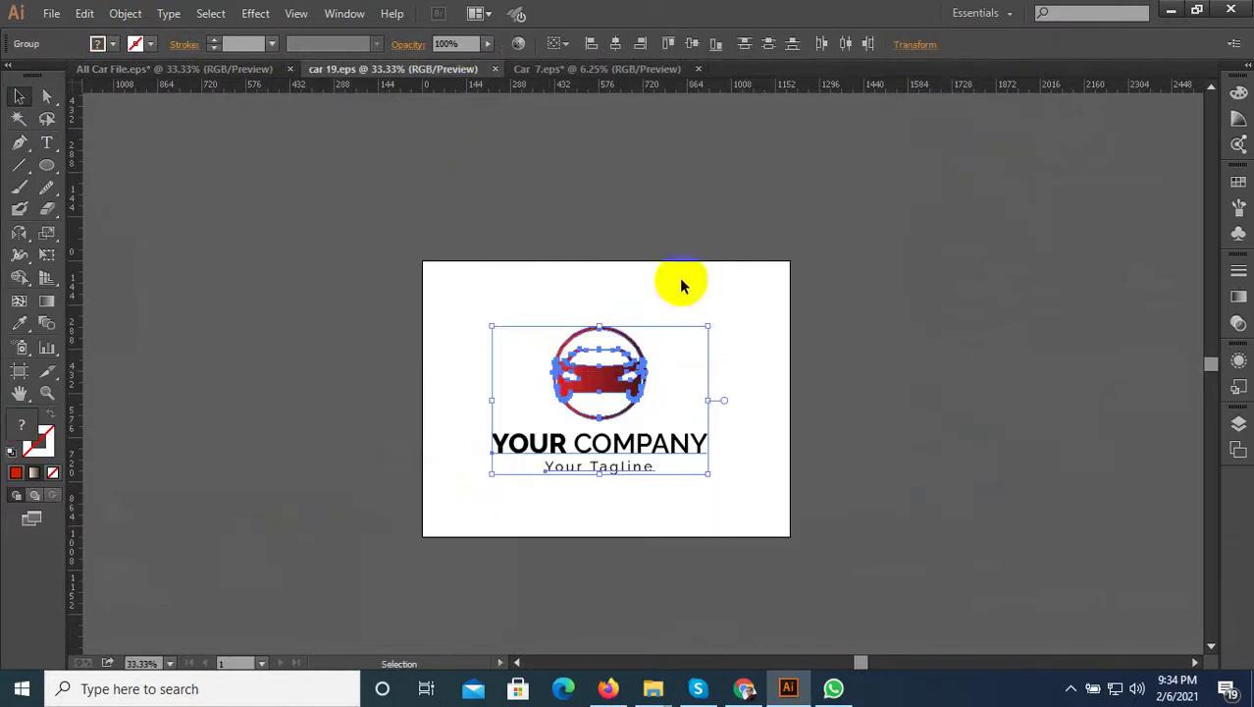
{"action": "left_click_drag", "start_coordinate": [560, 364], "coordinate": [547, 374]}
{"action": "key", "text": "ctrl+x"}
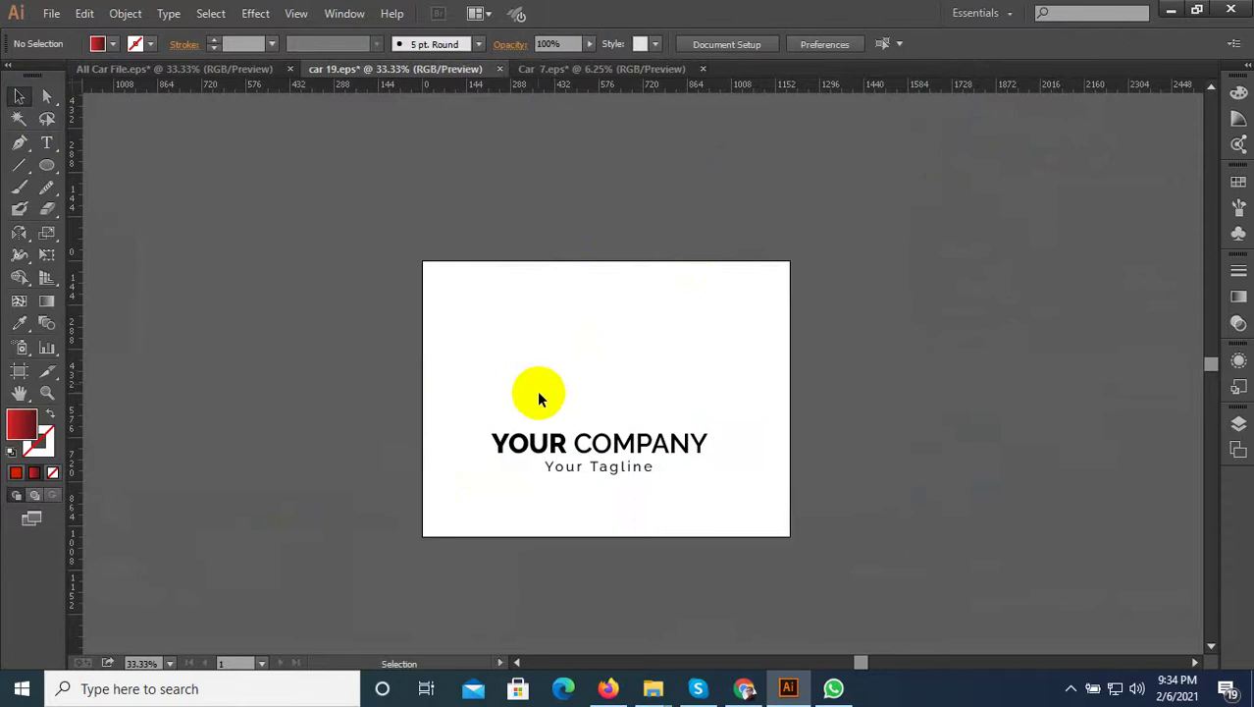
{"action": "key", "text": "ctrl+plus"}
{"action": "key", "text": "ctrl+v"}
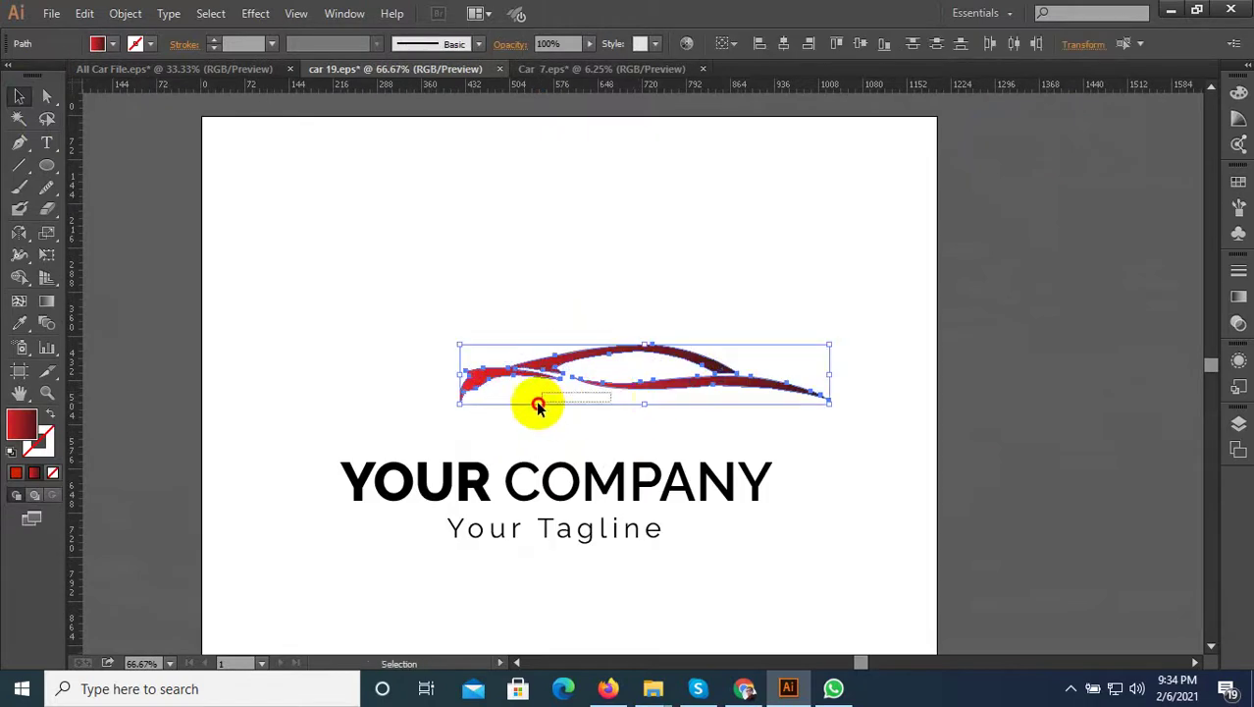
Step: Group the pasted car paths, place the car just above YOUR COMPANY and scale it to the text's width
{"action": "left_click", "coordinate": [815, 304]}
{"action": "left_click", "coordinate": [553, 404]}
{"action": "right_click", "coordinate": [524, 380]}
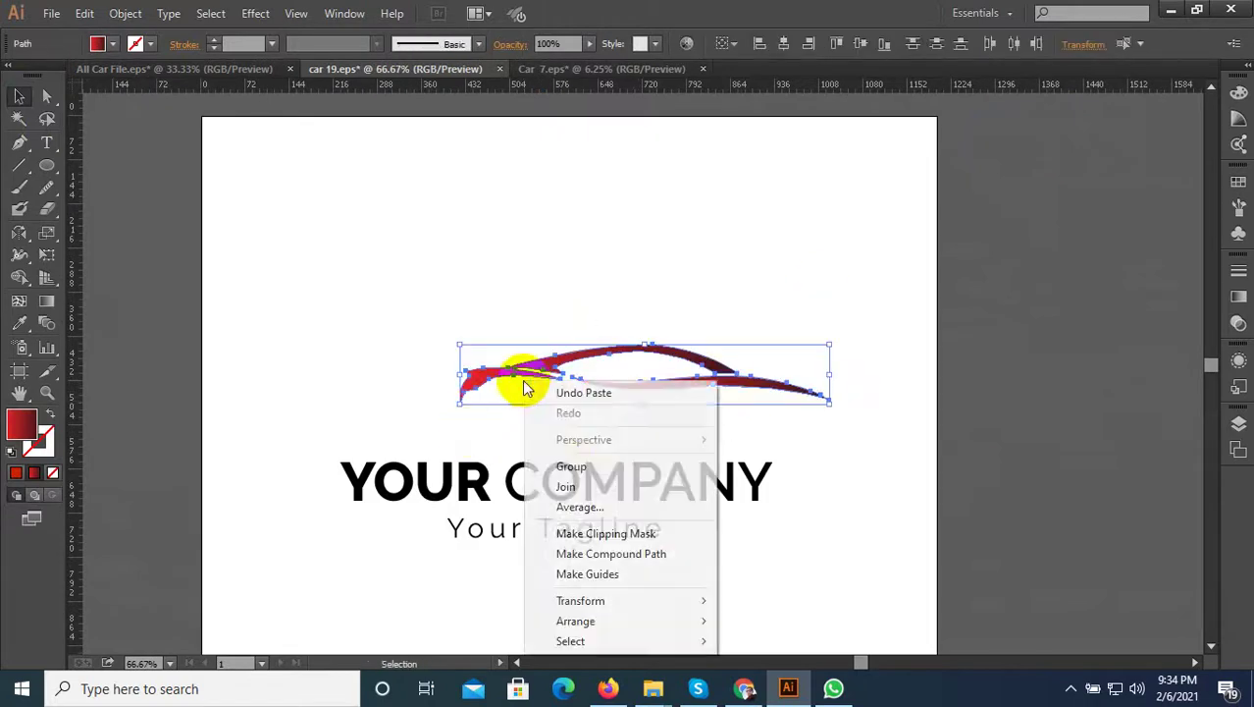
{"action": "left_click", "coordinate": [571, 467]}
{"action": "left_click_drag", "start_coordinate": [694, 397], "coordinate": [574, 436]}
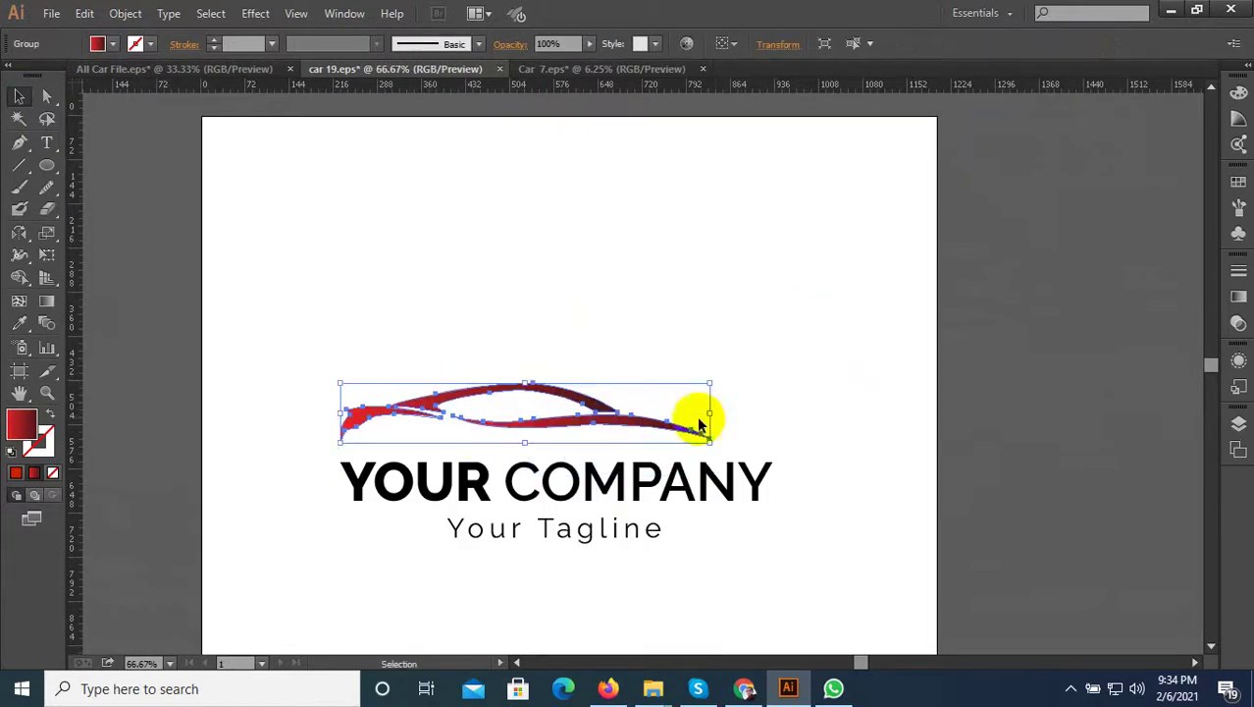
{"action": "left_click_drag", "start_coordinate": [712, 450], "coordinate": [771, 455]}
Step: Move the complete YOUR COMPANY logo, car and text together, up slightly on the artboard and deselect it
{"action": "left_click_drag", "start_coordinate": [694, 562], "coordinate": [612, 419]}
{"action": "left_click_drag", "start_coordinate": [613, 426], "coordinate": [614, 371]}
{"action": "left_click", "coordinate": [641, 268]}
{"action": "scroll", "coordinate": [648, 441], "scroll_direction": "down", "scroll_amount": 1}
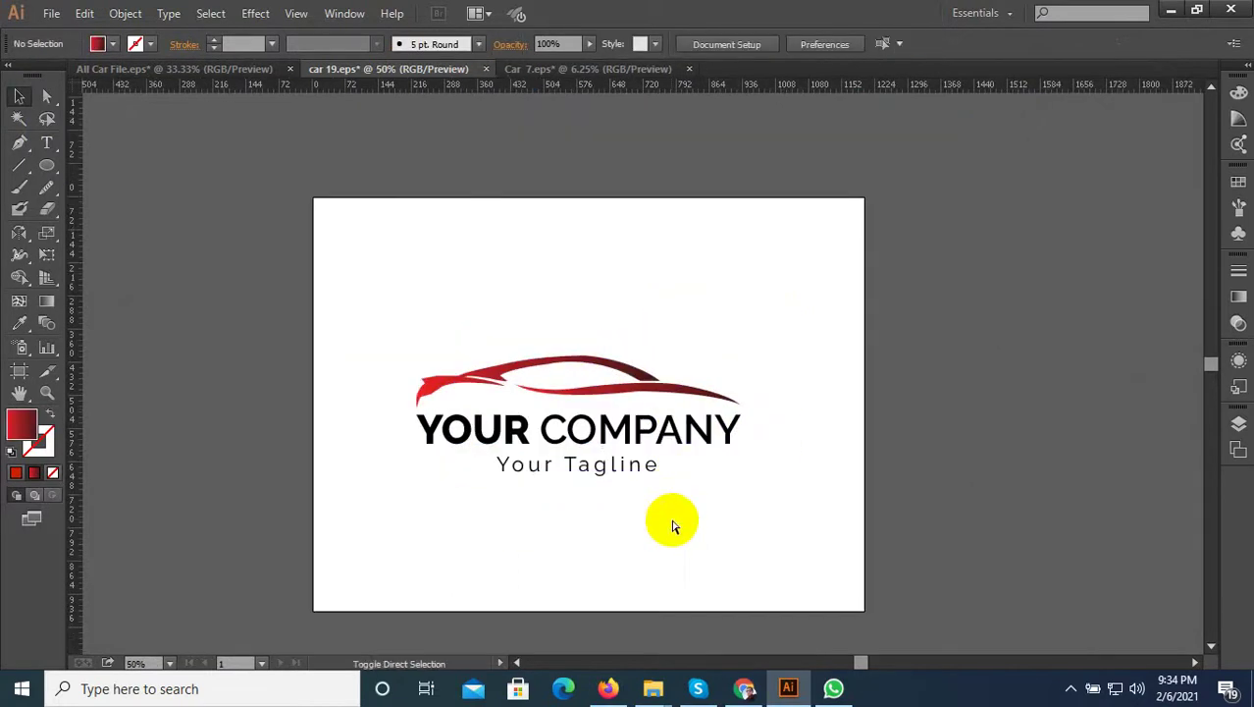
Step: Save the YOUR COMPANY document under the new name car 20 as an Illustrator EPS in the CAR folder
{"action": "key", "text": "ctrl+shift+s"}
{"action": "left_click", "coordinate": [214, 483]}
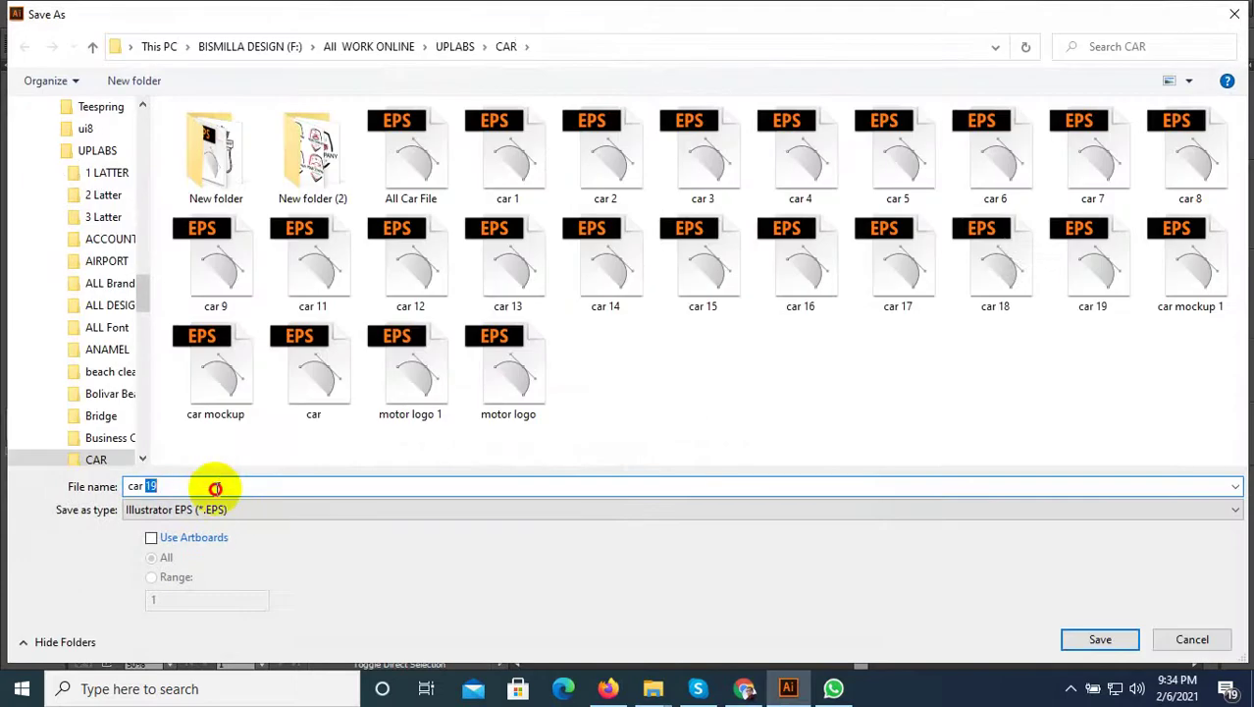
{"action": "type", "text": "20"}
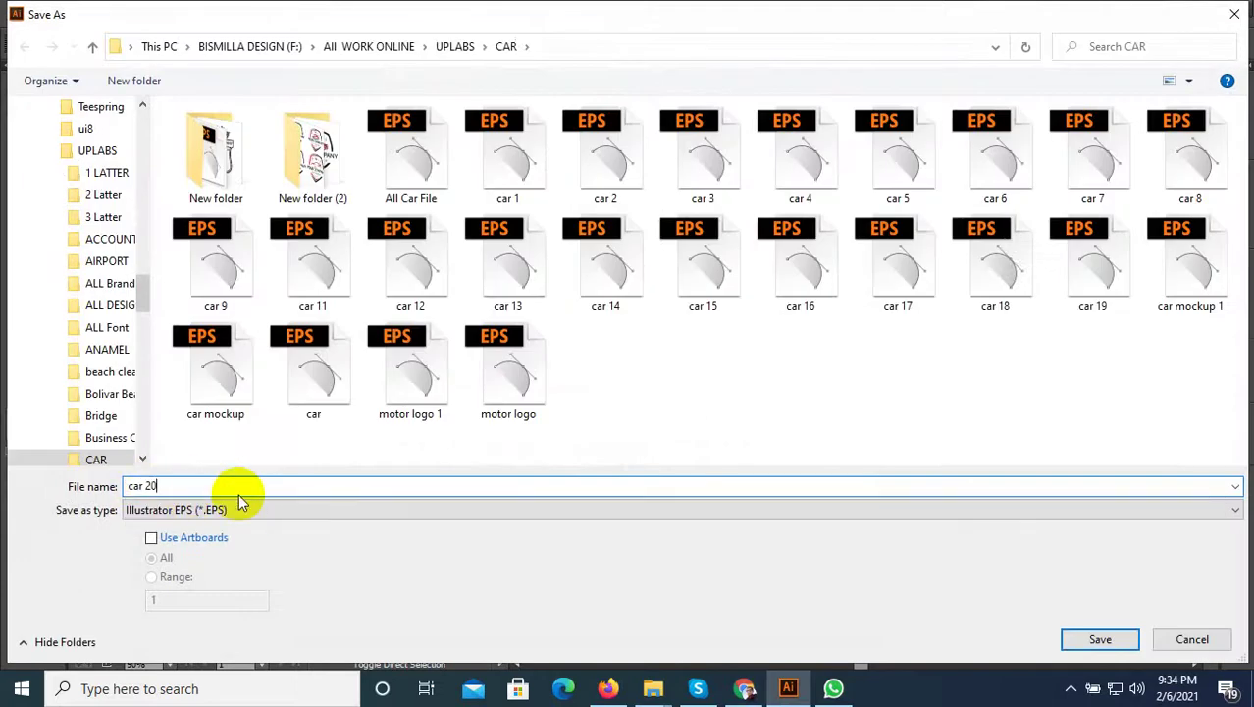
{"action": "left_click", "coordinate": [1091, 639]}
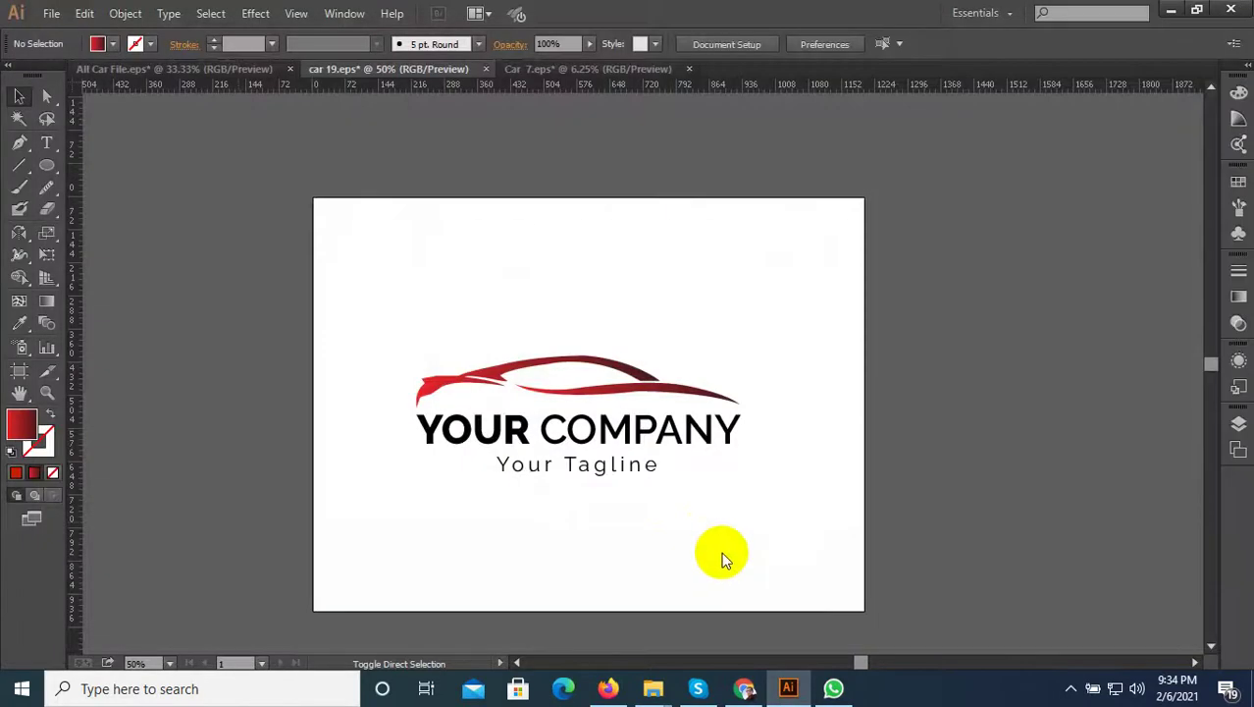
{"action": "left_click", "coordinate": [693, 597]}
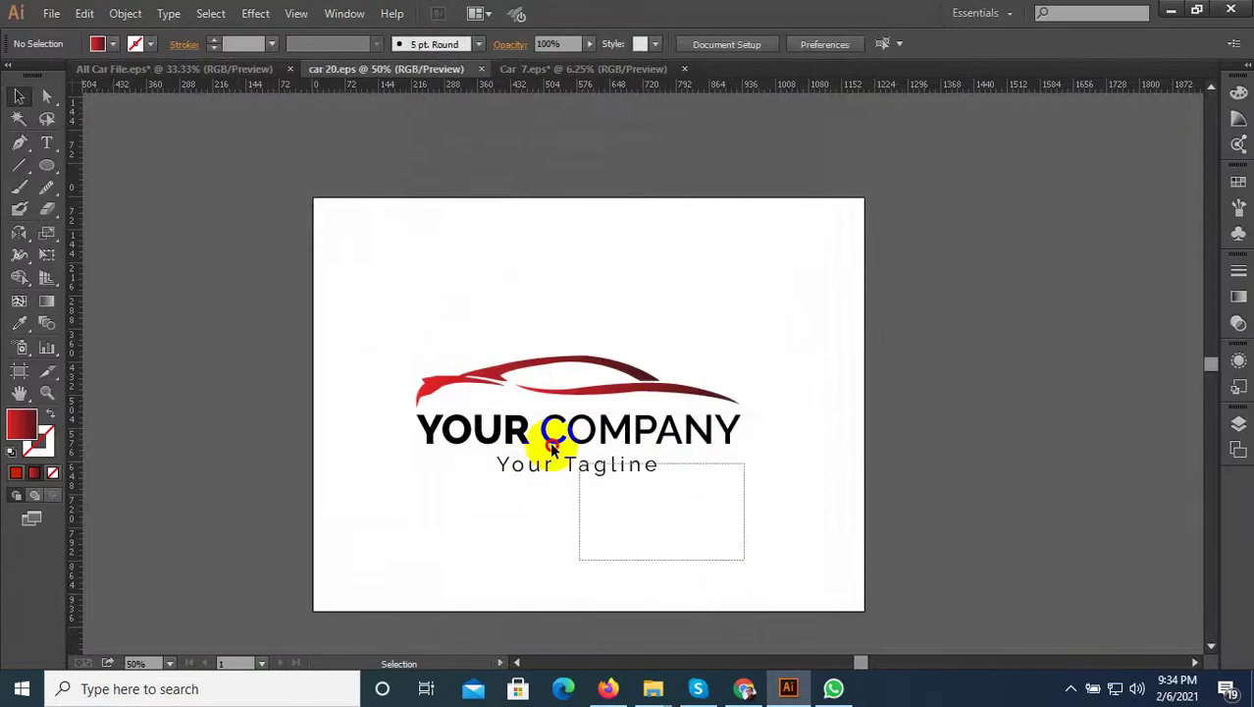
Step: Copy the complete YOUR COMPANY logo and paste it into the Car 7.eps document
{"action": "left_click", "coordinate": [568, 358]}
{"action": "left_click", "coordinate": [535, 71]}
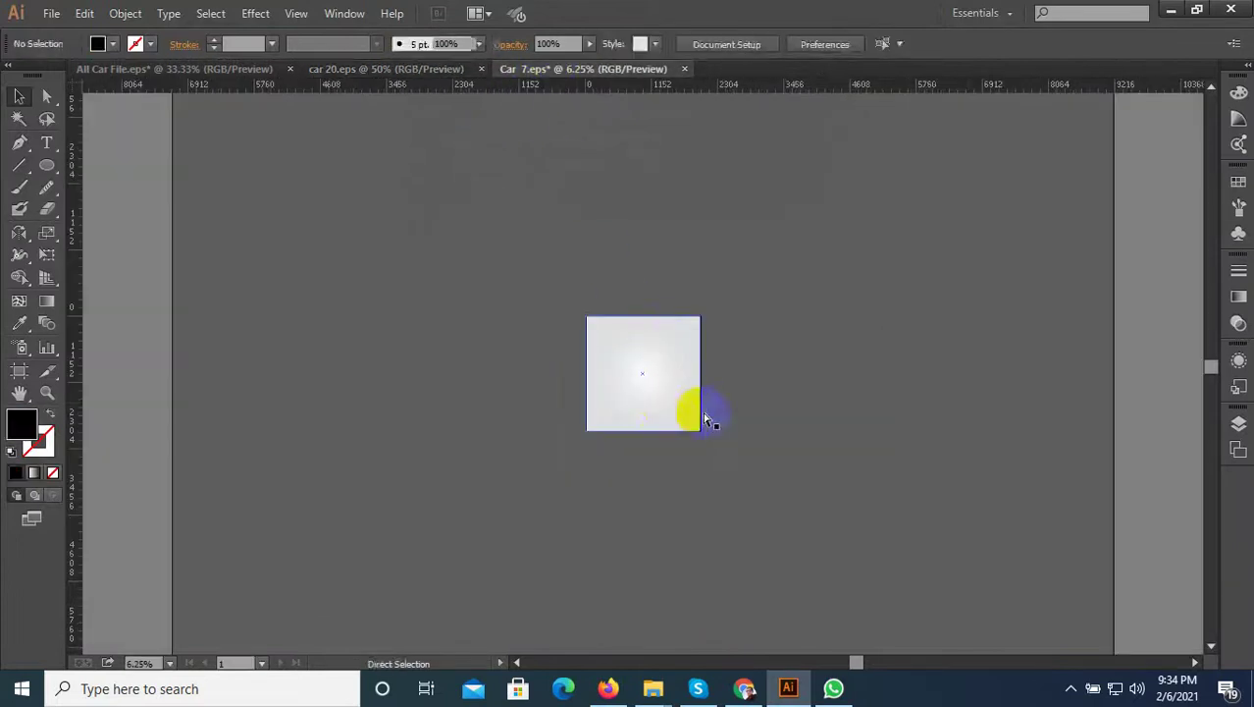
{"action": "key", "text": "ctrl+v"}
Step: Enlarge the pasted logo near the middle of the light grey background and convert its text to outlines
{"action": "scroll", "coordinate": [664, 399], "scroll_direction": "up", "scroll_amount": 3}
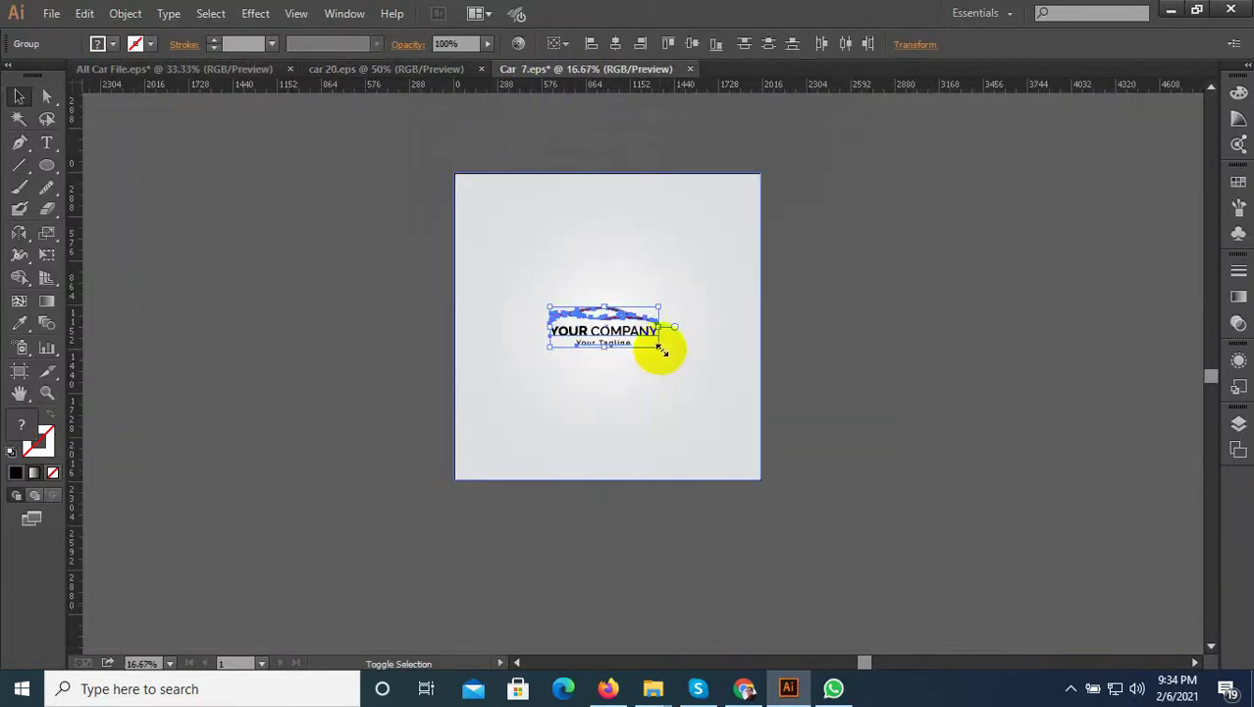
{"action": "left_click_drag", "start_coordinate": [663, 351], "coordinate": [616, 310]}
{"action": "scroll", "coordinate": [631, 342], "scroll_direction": "up", "scroll_amount": 1}
{"action": "left_click_drag", "start_coordinate": [711, 339], "coordinate": [745, 365]}
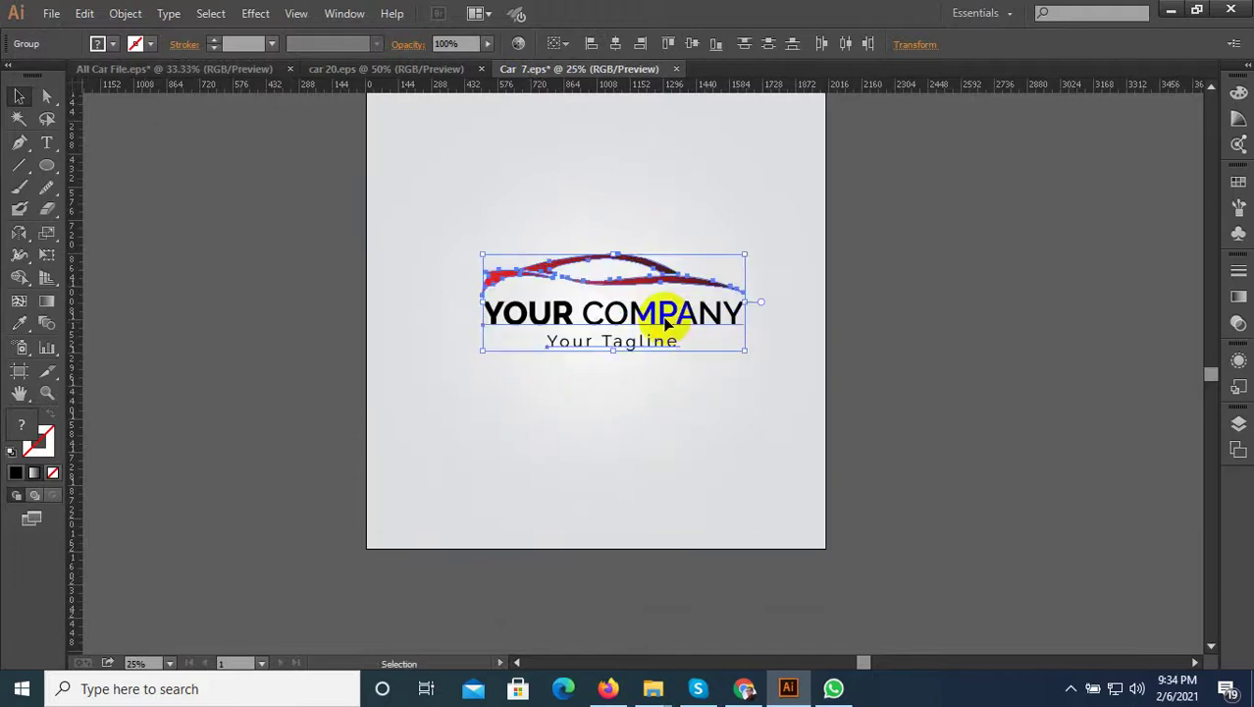
{"action": "left_click_drag", "start_coordinate": [666, 319], "coordinate": [643, 318]}
{"action": "scroll", "coordinate": [631, 345], "scroll_direction": "down", "scroll_amount": 2}
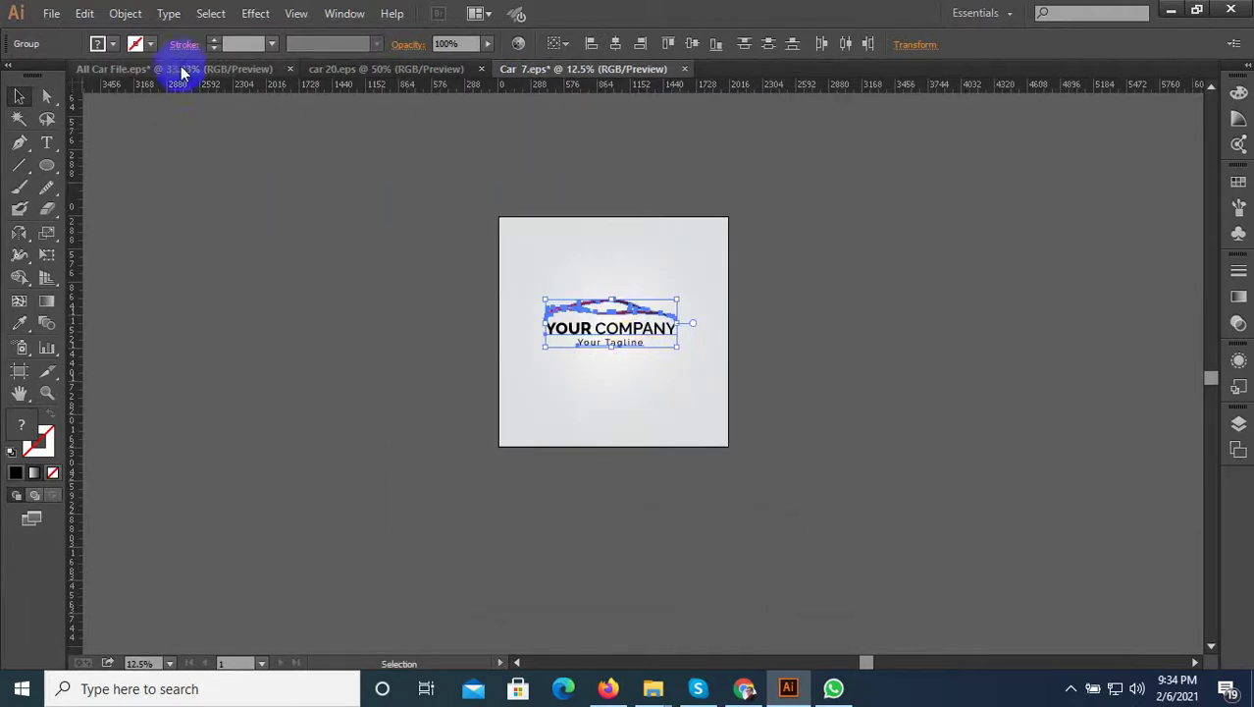
{"action": "left_click", "coordinate": [169, 13]}
{"action": "left_click", "coordinate": [332, 313]}
Step: Save the document as Car 8 in the Illustrator 9 EPS version, accepting the conversion to the older format
{"action": "key", "text": "ctrl+shift+s"}
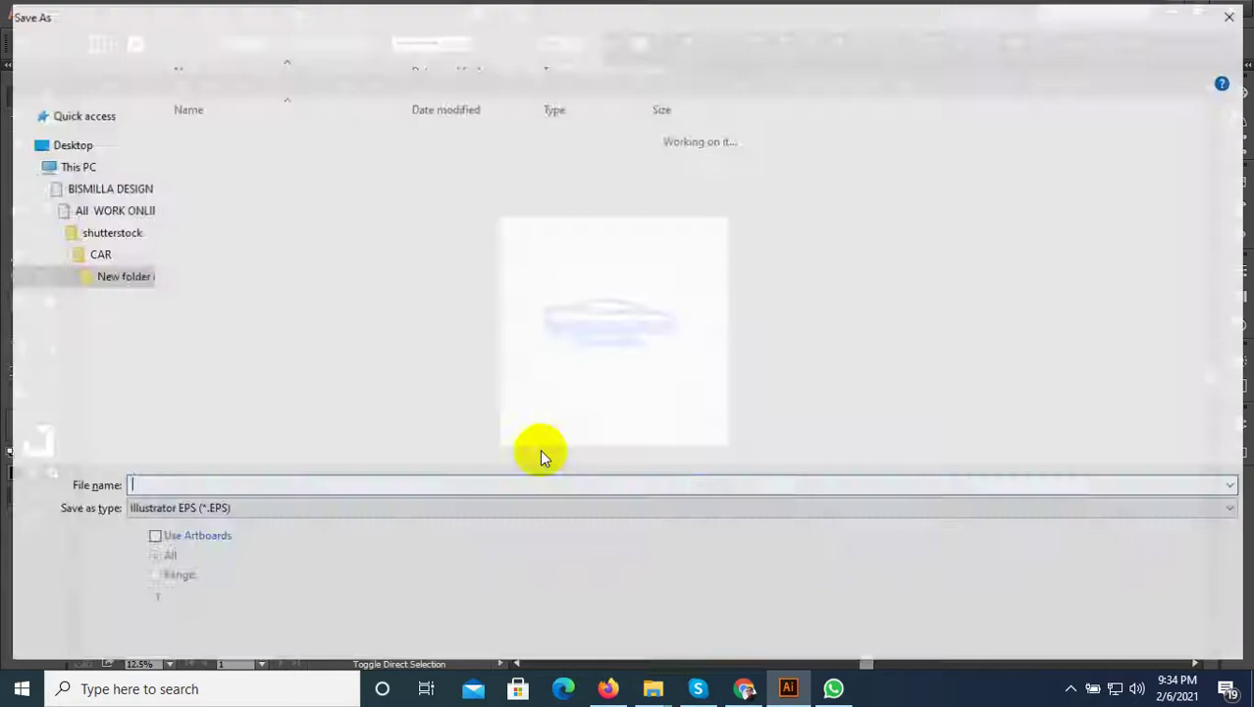
{"action": "left_click", "coordinate": [192, 492]}
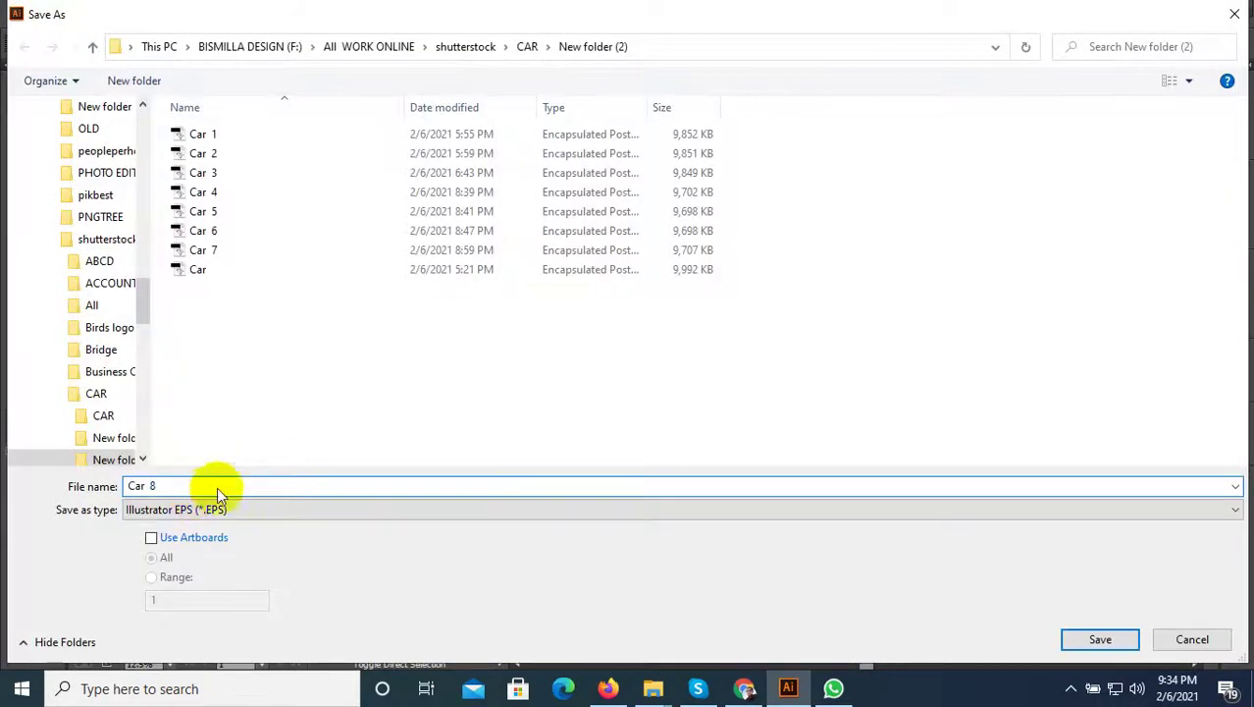
{"action": "left_click", "coordinate": [1068, 628]}
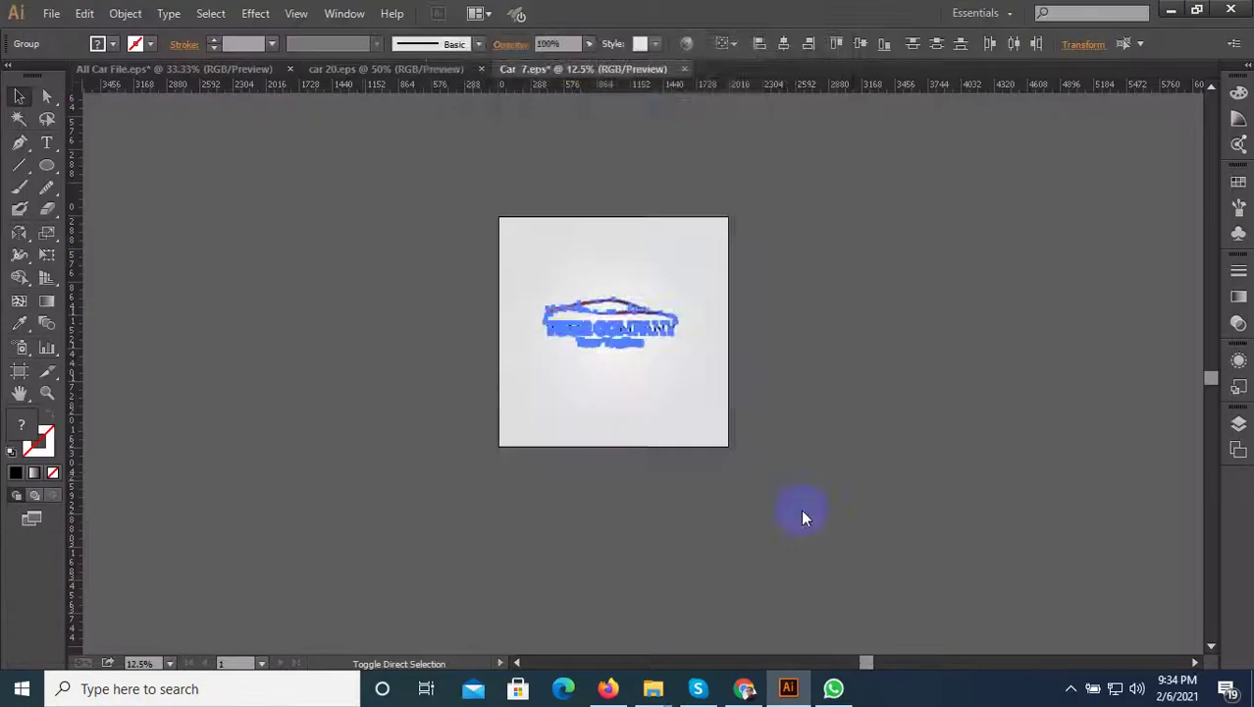
{"action": "left_click", "coordinate": [621, 90]}
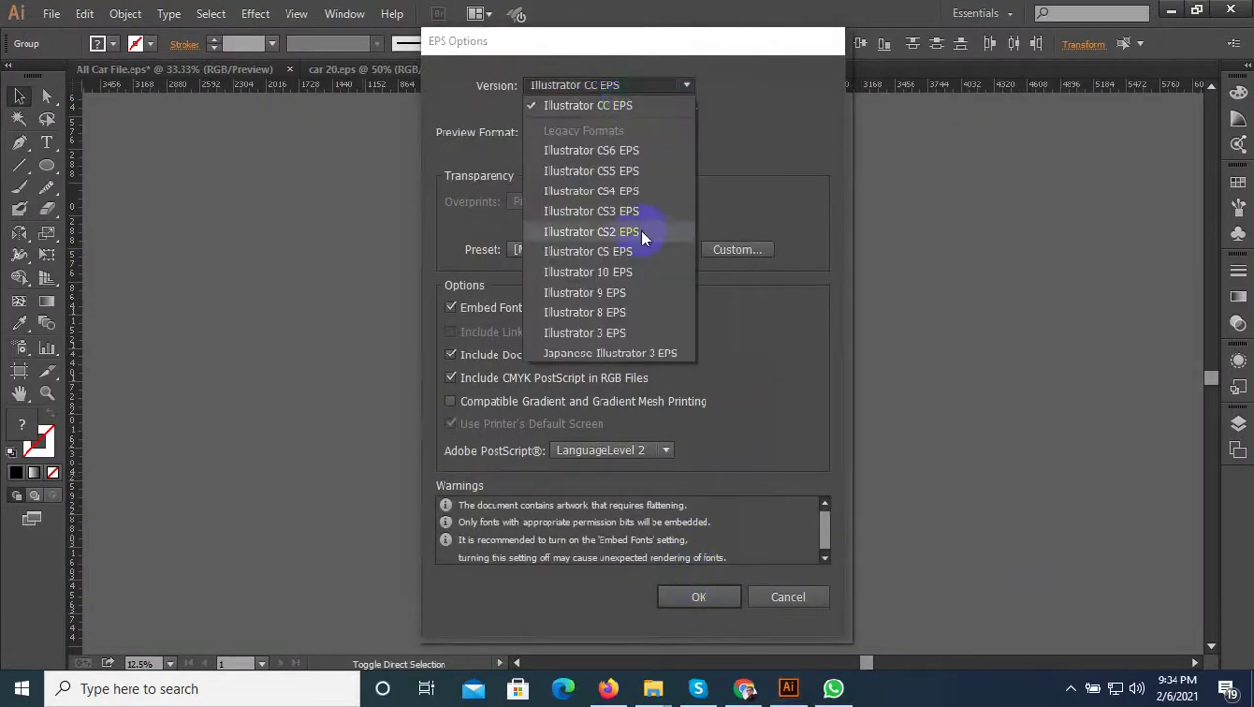
{"action": "left_click", "coordinate": [636, 290]}
{"action": "left_click", "coordinate": [723, 582]}
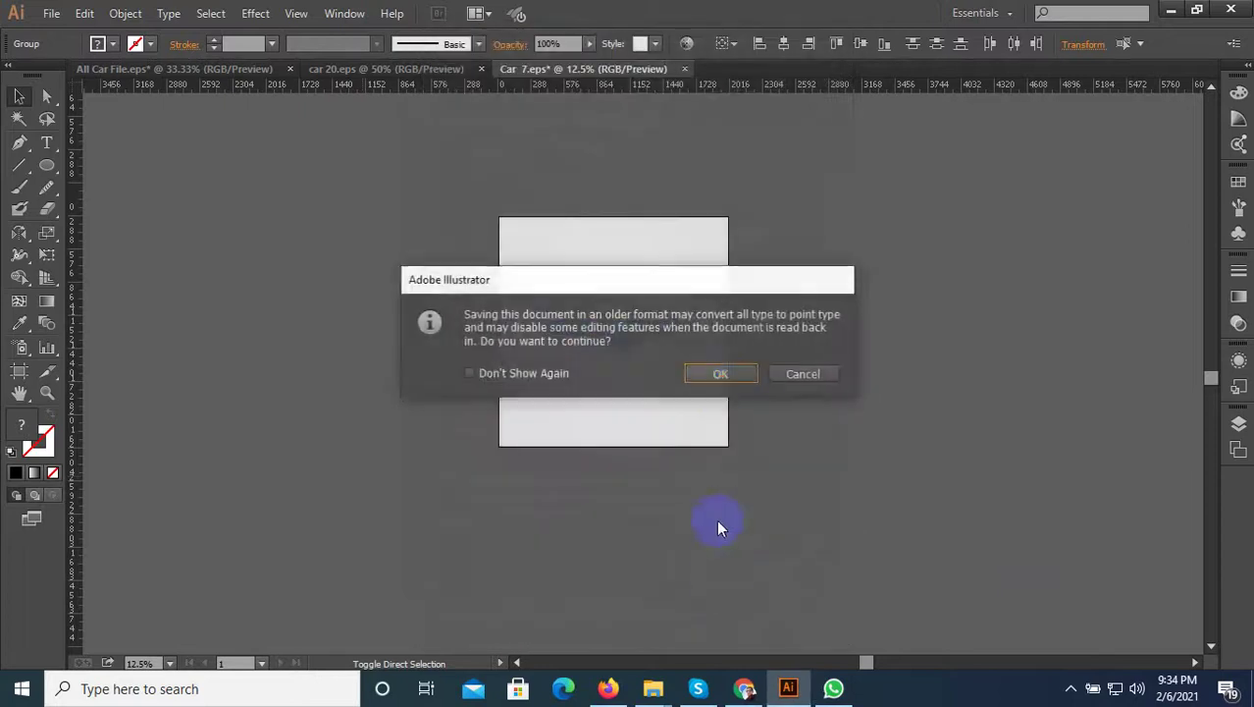
{"action": "left_click", "coordinate": [720, 377]}
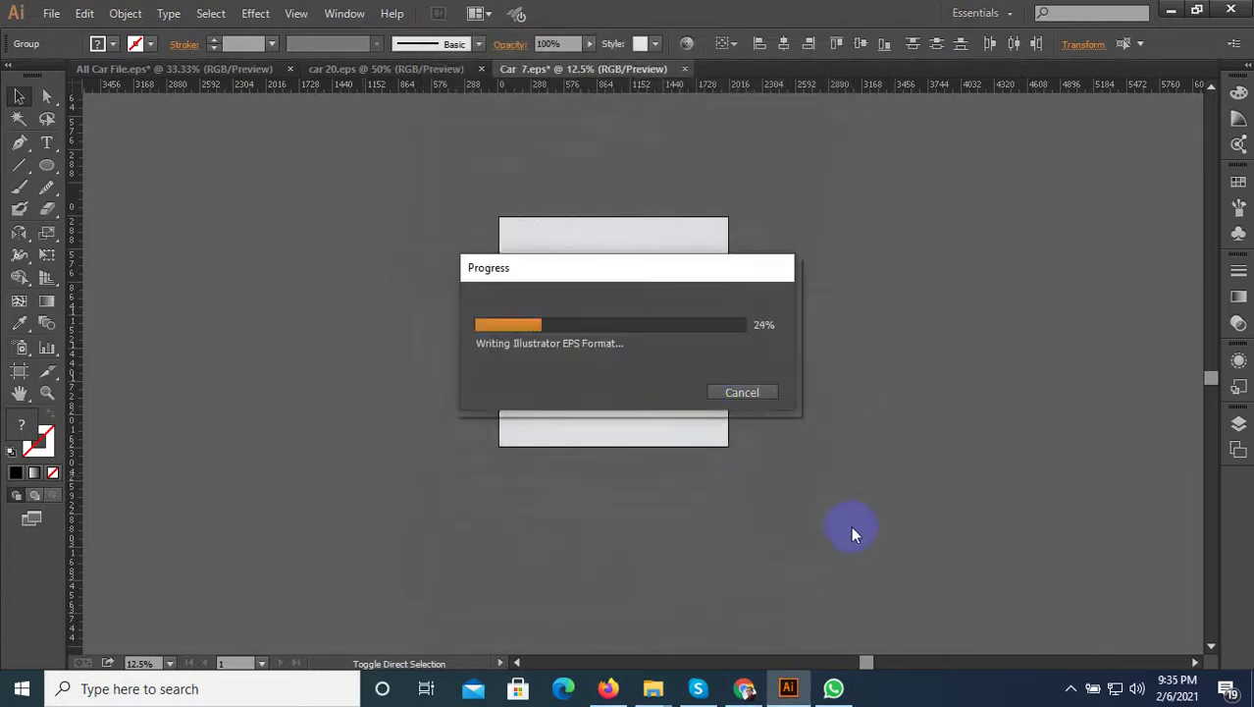